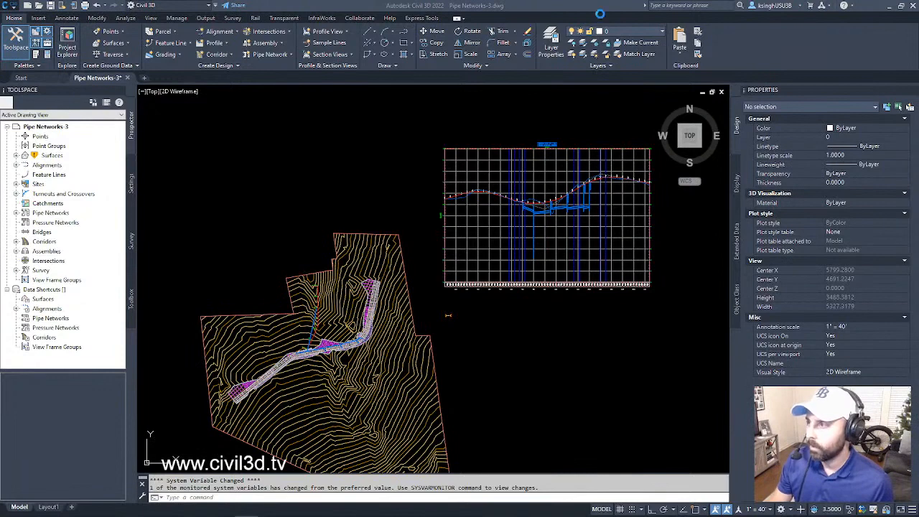
# - Examine the site plan and the storm pipe network drawn in the road profile view
pyautogui.scroll(-2, 557, 154)
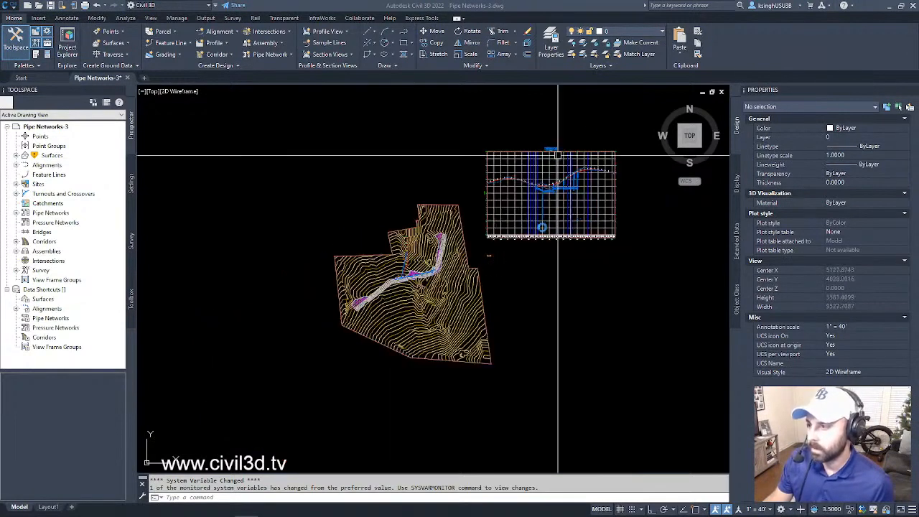
pyautogui.scroll(3, 558, 301)
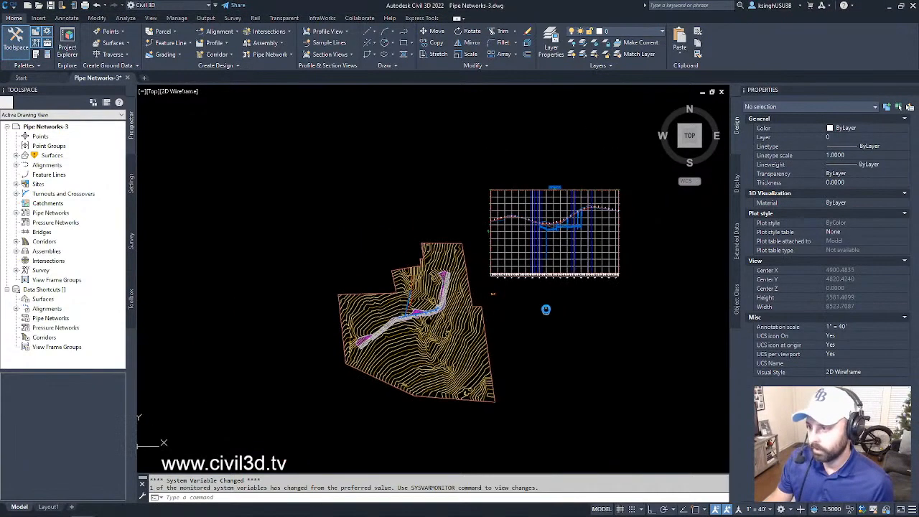
pyautogui.scroll(-2, 539, 310)
pyautogui.scroll(1, 537, 313)
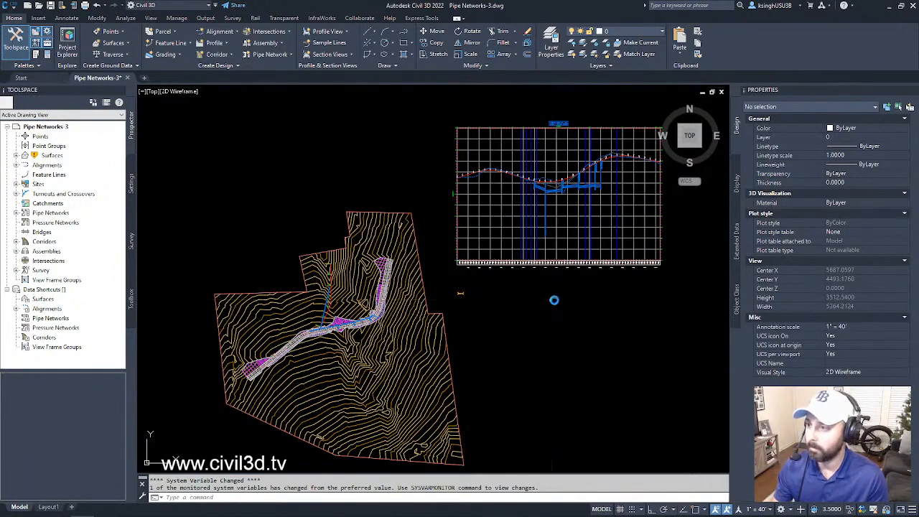
pyautogui.moveTo(550, 298); pyautogui.dragTo(560, 292, button='middle')
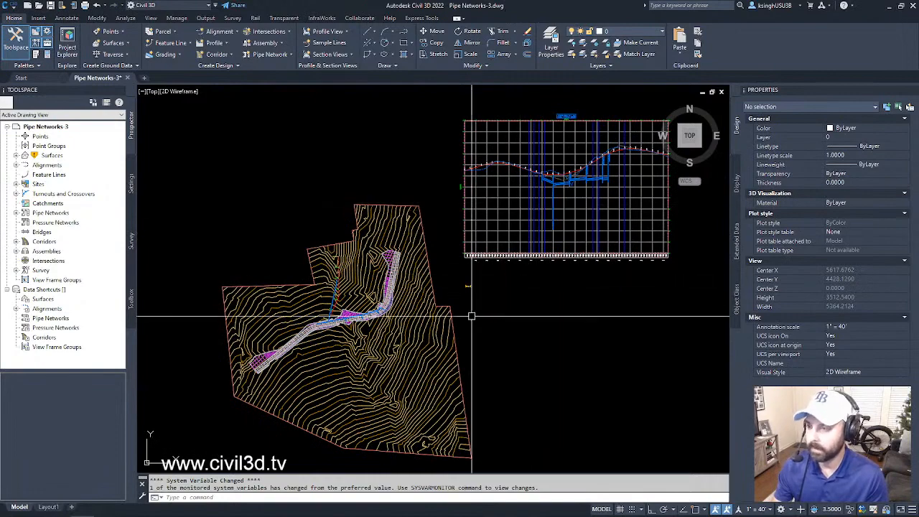
pyautogui.moveTo(493, 273); pyautogui.dragTo(450, 337, button='middle')
pyautogui.scroll(3, 498, 263)
pyautogui.scroll(-1, 515, 254)
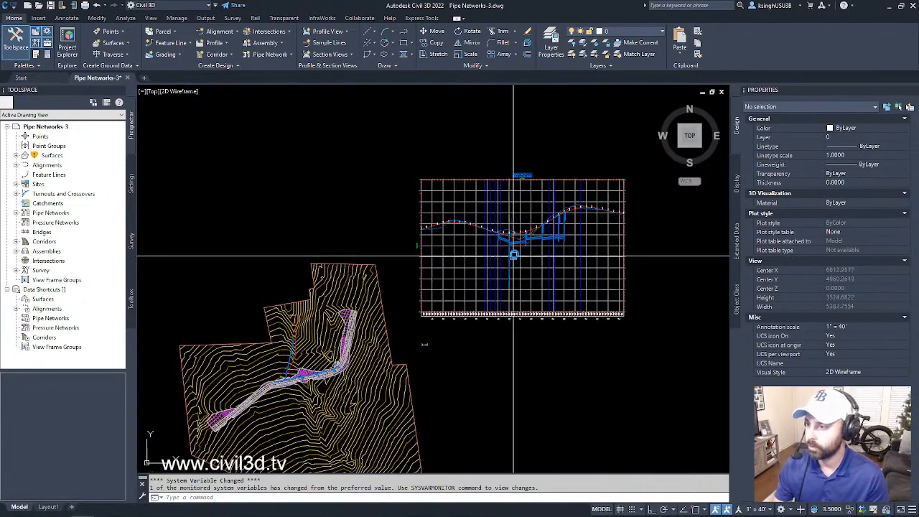
pyautogui.scroll(3, 533, 250)
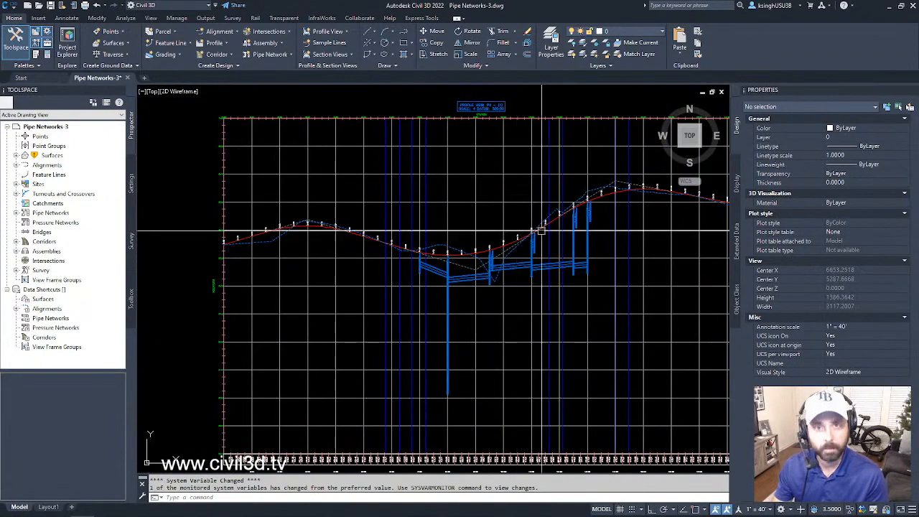
pyautogui.scroll(-4, 543, 311)
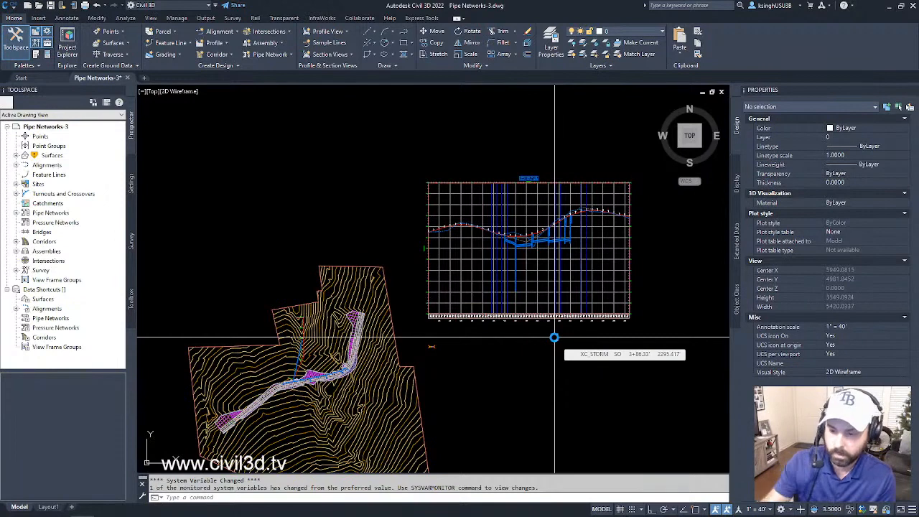
pyautogui.scroll(3, 544, 281)
pyautogui.scroll(4, 534, 260)
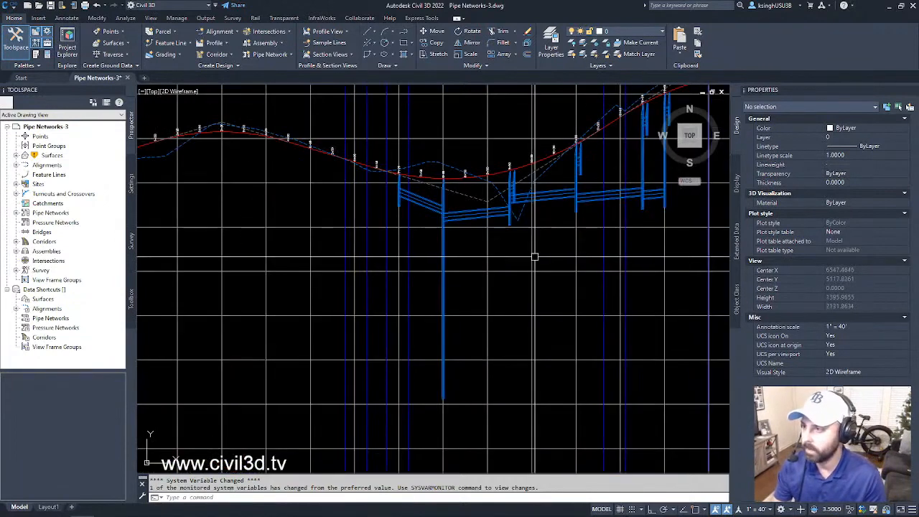
pyautogui.moveTo(533, 256); pyautogui.dragTo(491, 308, button='middle')
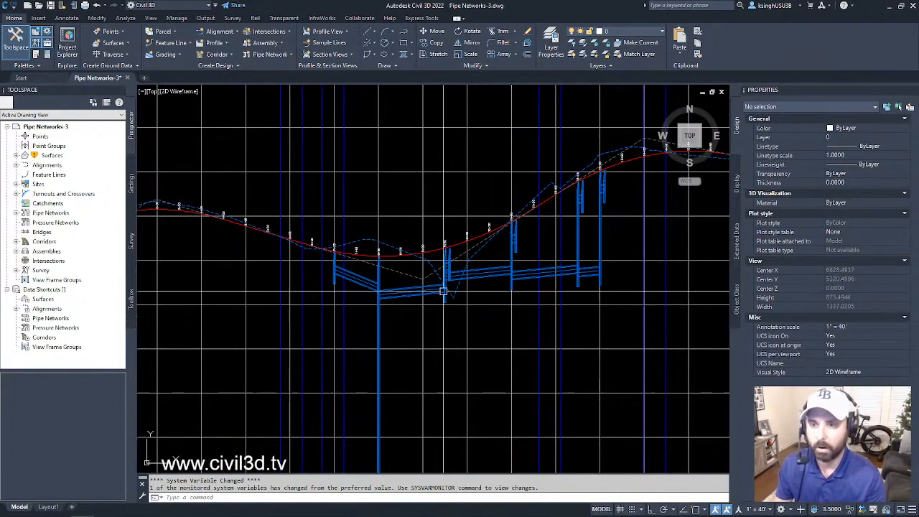
# - Inspect individual pipes of the network in the profile view, including the one between stations 9+50 and 11+00
pyautogui.click(361, 282)
pyautogui.press('Escape')
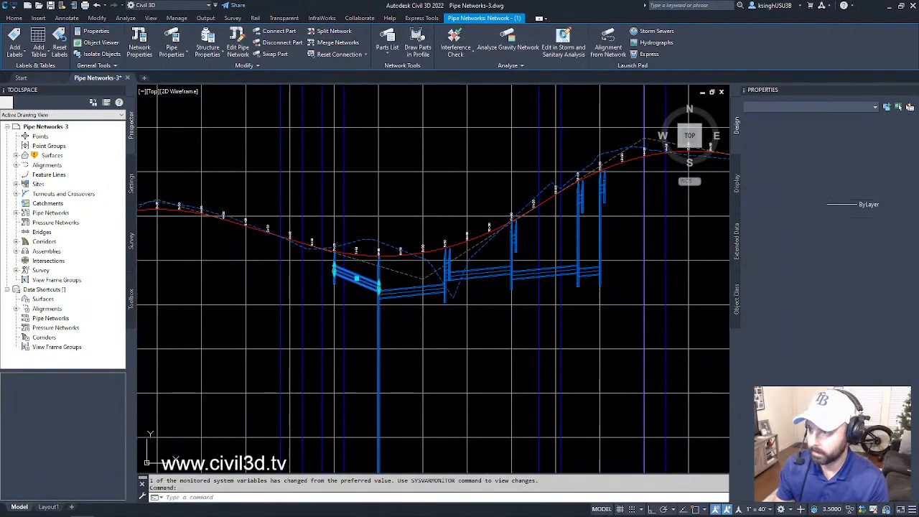
pyautogui.click(434, 290)
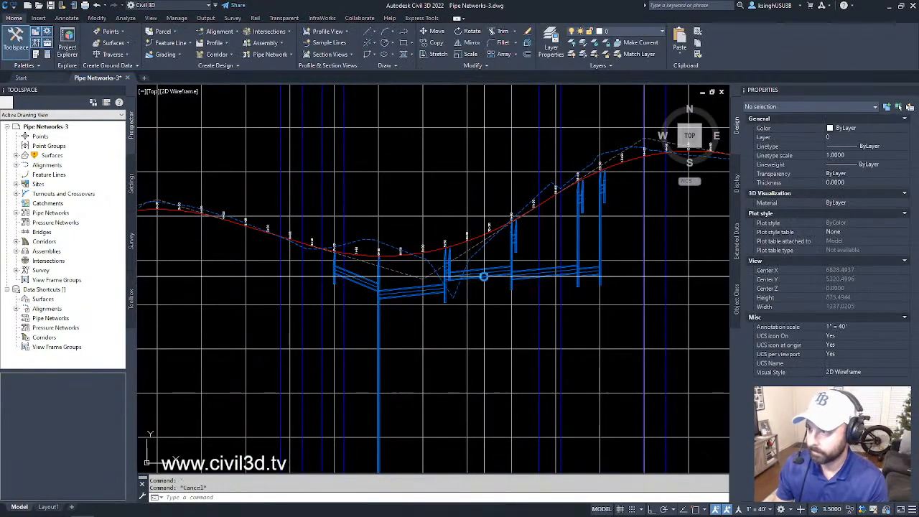
pyautogui.scroll(3, 524, 258)
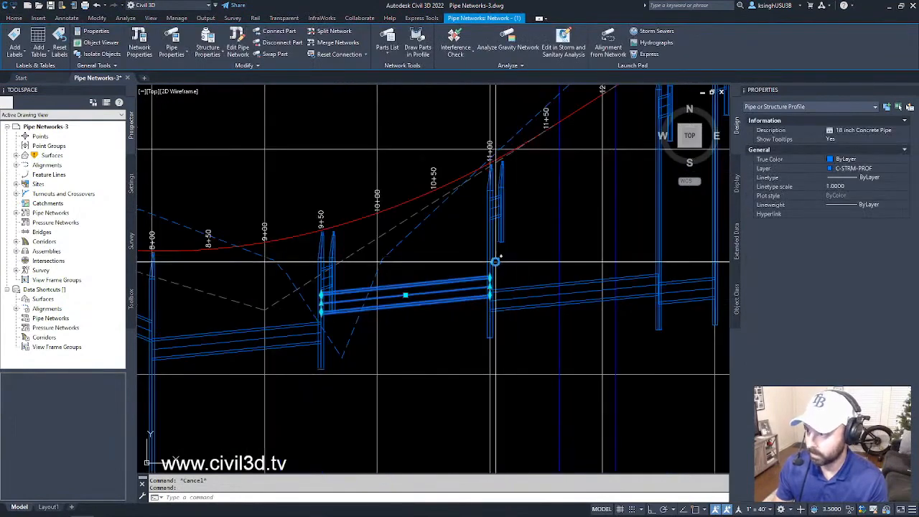
pyautogui.press('Escape')
# - Inspect the structures in the profile view at stations 11+00, 12+50 and 13+00, clearing the selection when finished
pyautogui.scroll(5, 493, 256)
pyautogui.click(492, 255)
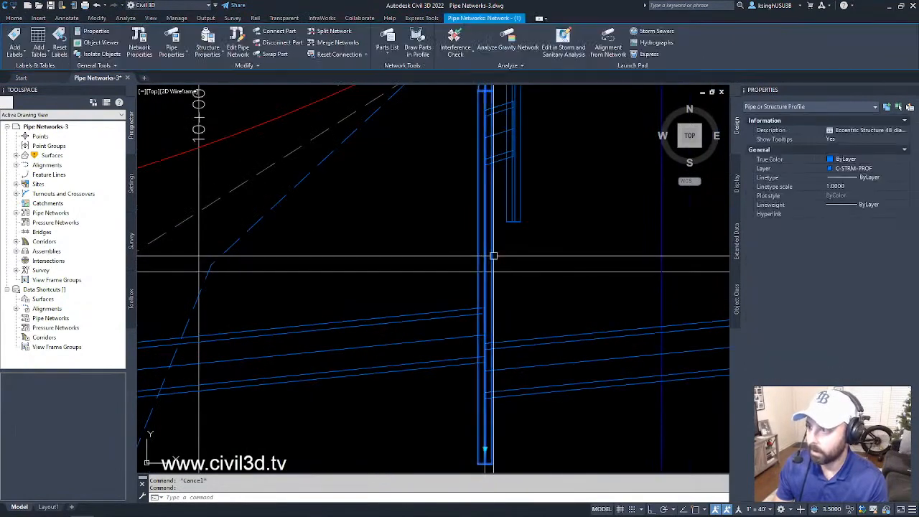
pyautogui.scroll(-6, 550, 254)
pyautogui.click(559, 251)
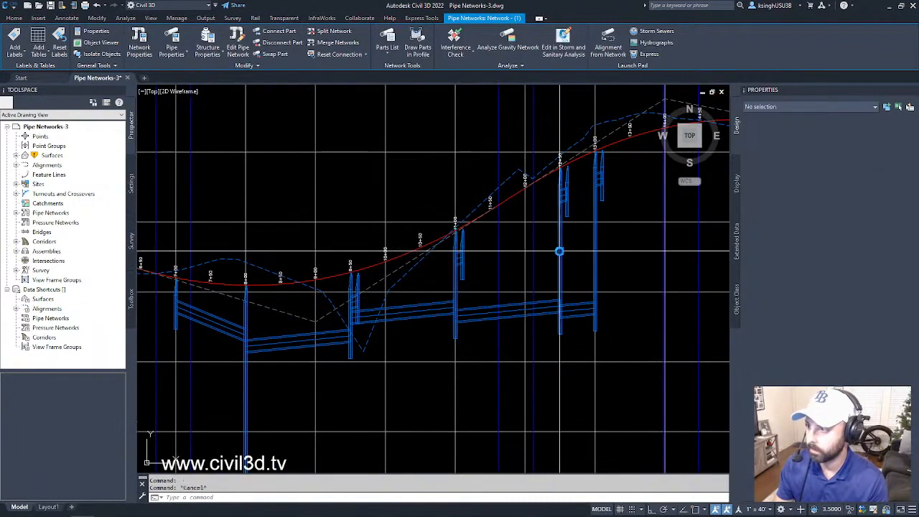
pyautogui.moveTo(580, 246); pyautogui.dragTo(564, 281, button='middle')
pyautogui.scroll(-5, 574, 280)
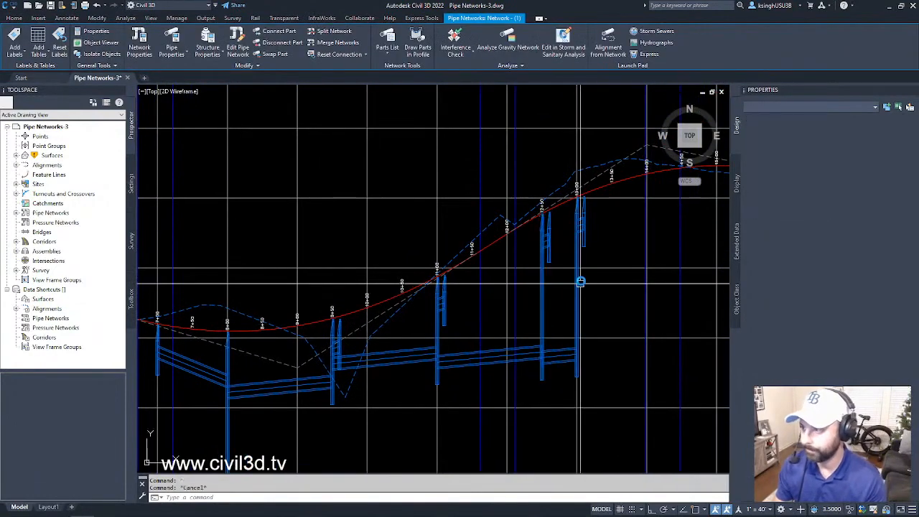
pyautogui.press('Escape')
pyautogui.scroll(-5, 588, 286)
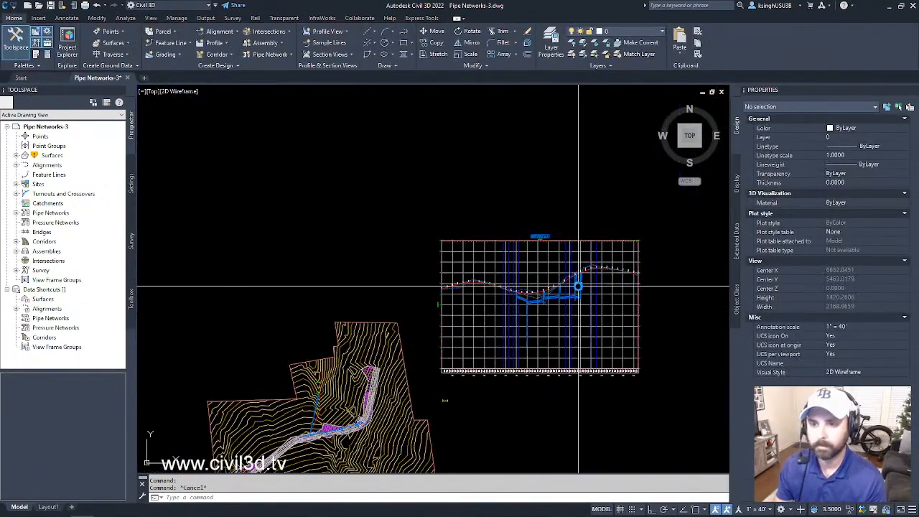
pyautogui.scroll(5, 560, 288)
pyautogui.moveTo(549, 297); pyautogui.dragTo(523, 286, button='middle')
pyautogui.press('Escape')
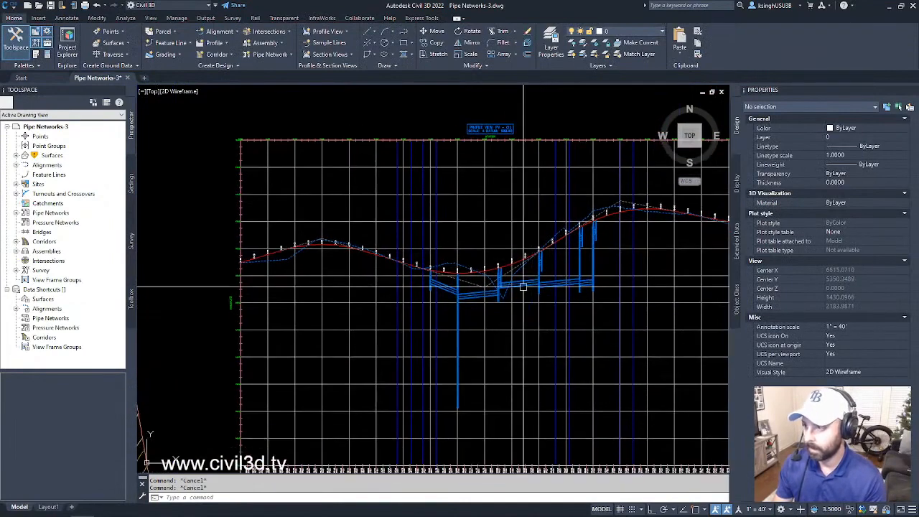
# - Review which pipes and structures are drawn in profile view PV - (1) in its Profile View Properties, discarding any changes
pyautogui.click(517, 224)
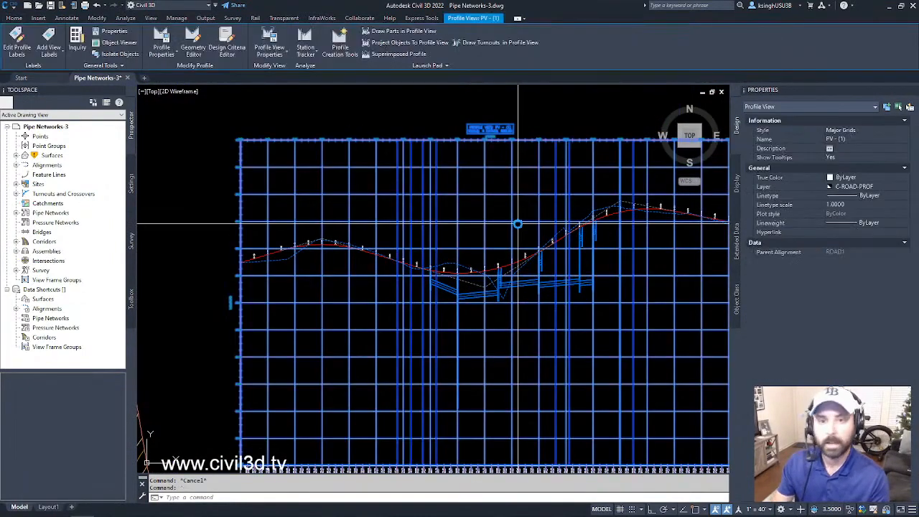
pyautogui.rightClick(528, 265)
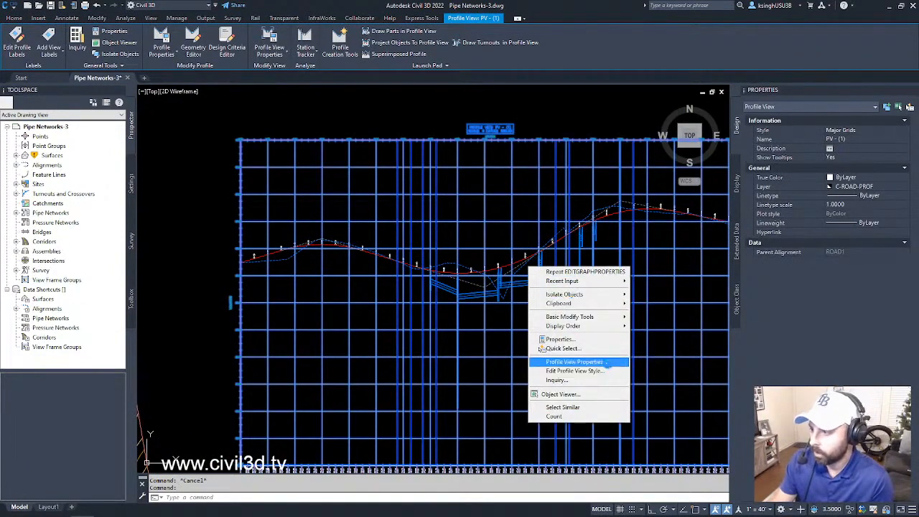
pyautogui.click(605, 362)
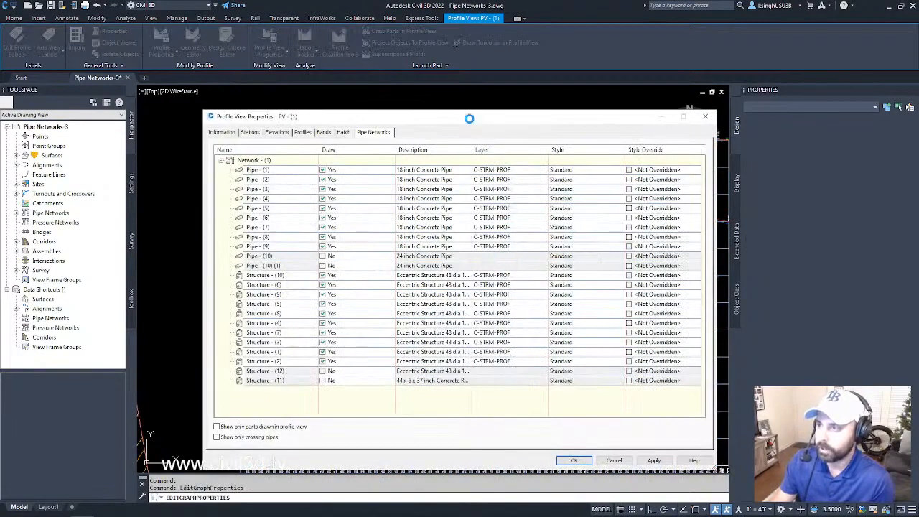
pyautogui.moveTo(480, 117)
pyautogui.mouseDown()
pyautogui.moveTo(522, 102)
pyautogui.moveTo(782, 87)
pyautogui.mouseUp()
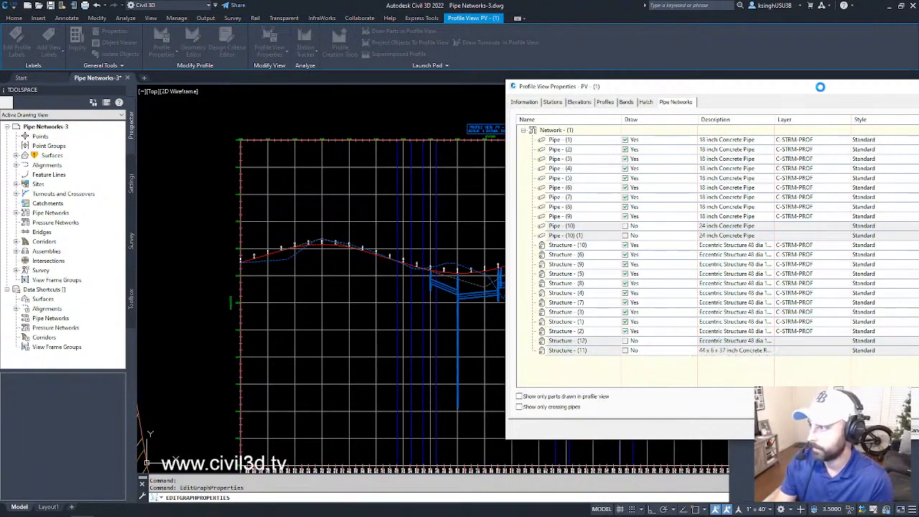
pyautogui.moveTo(816, 87); pyautogui.dragTo(598, 72)
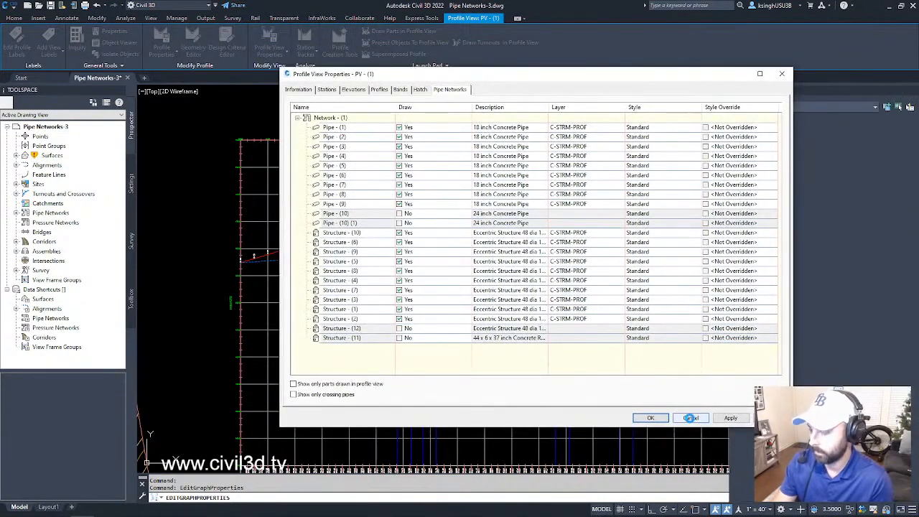
pyautogui.click(689, 417)
pyautogui.press('Escape')
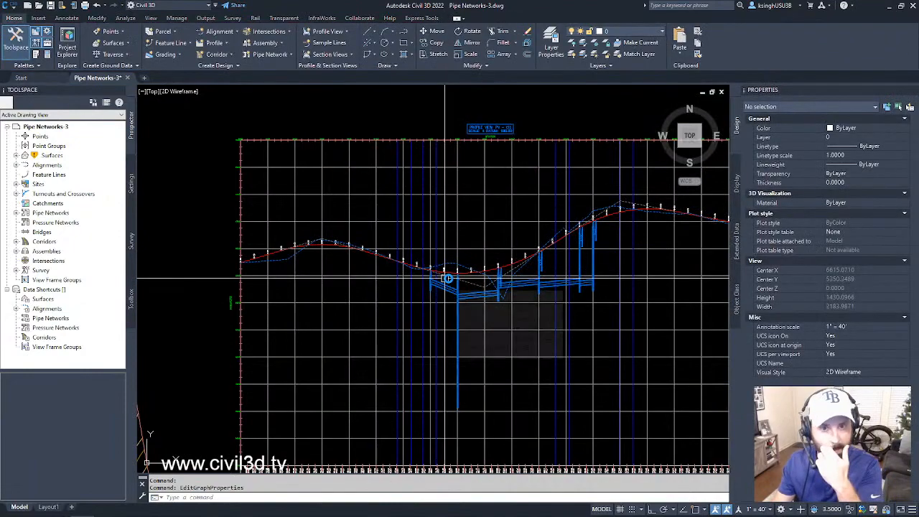
# - Set up Add Labels for the Pipe Network feature with the Single Part Profile label type
pyautogui.moveTo(469, 294); pyautogui.dragTo(416, 277, button='middle')
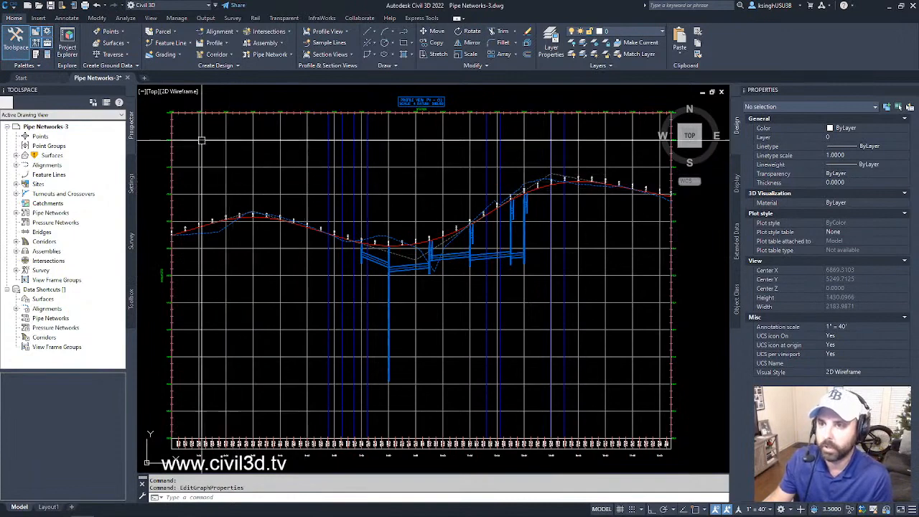
pyautogui.click(67, 18)
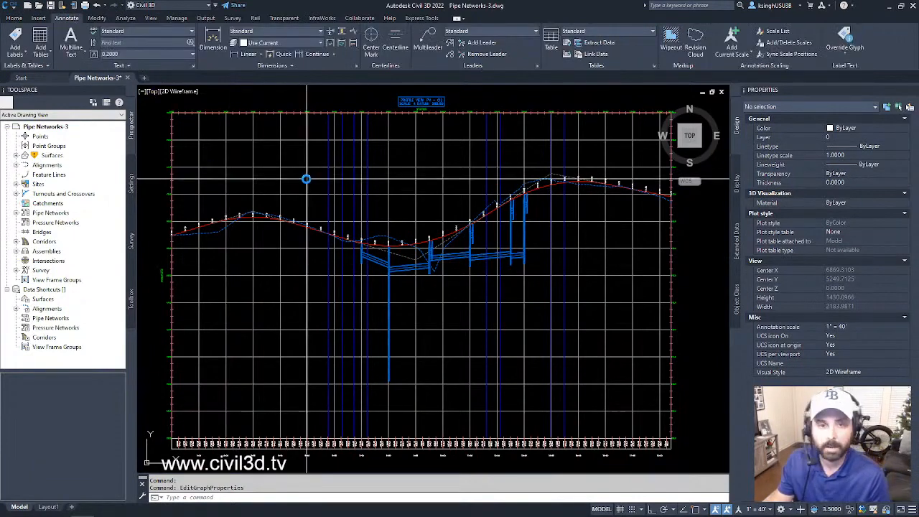
pyautogui.moveTo(305, 179)
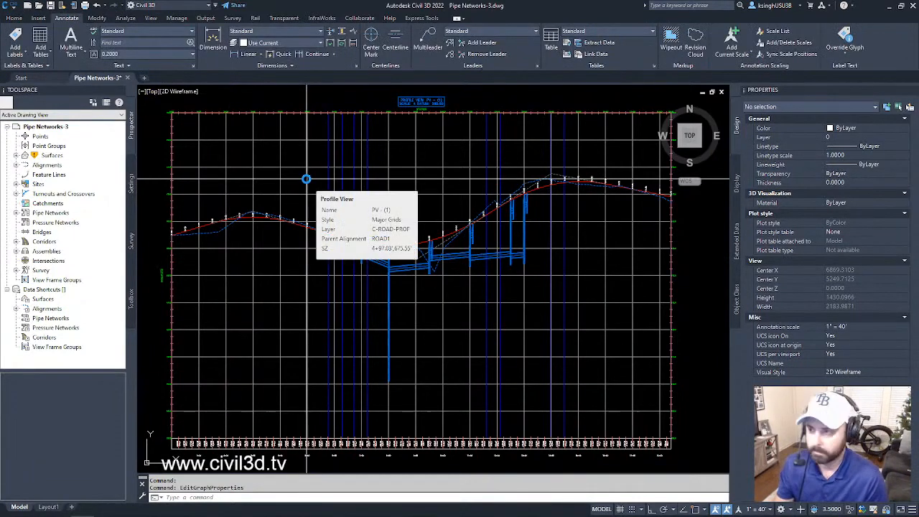
pyautogui.click(15, 35)
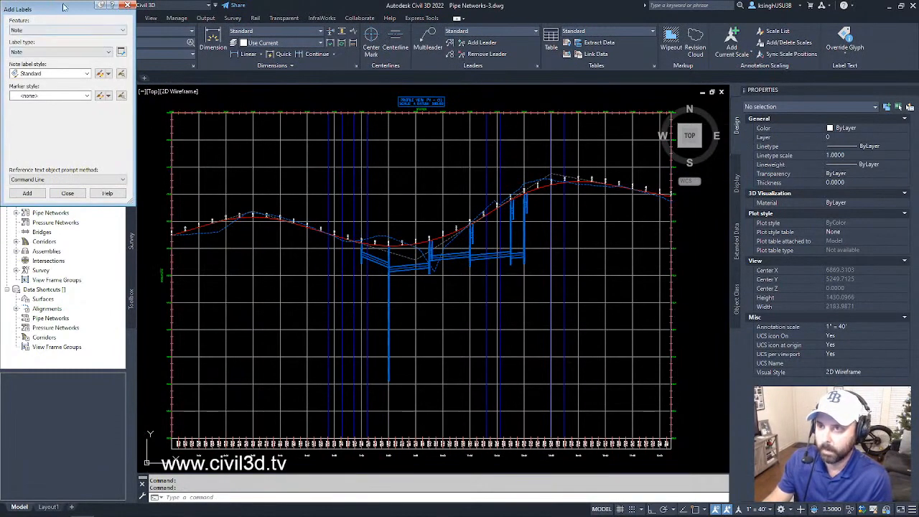
pyautogui.moveTo(64, 6)
pyautogui.mouseDown()
pyautogui.moveTo(315, 115)
pyautogui.moveTo(646, 205)
pyautogui.mouseUp()
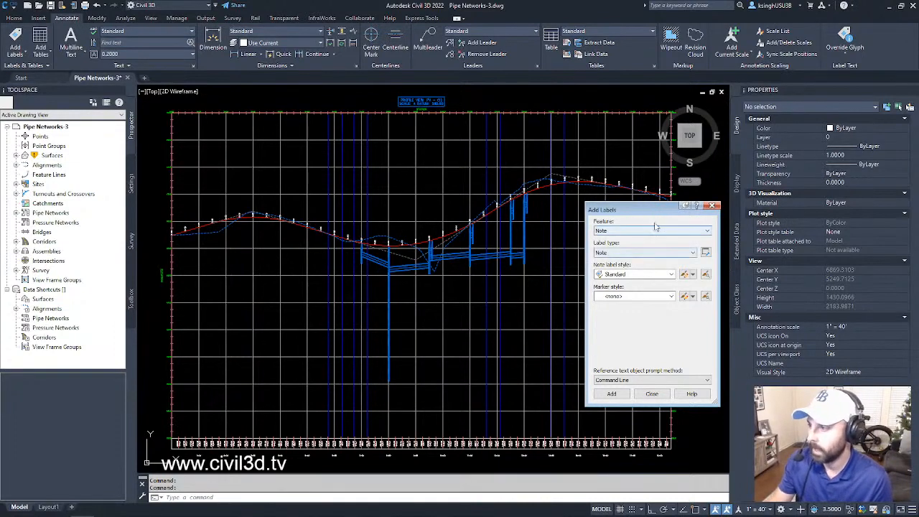
pyautogui.click(658, 231)
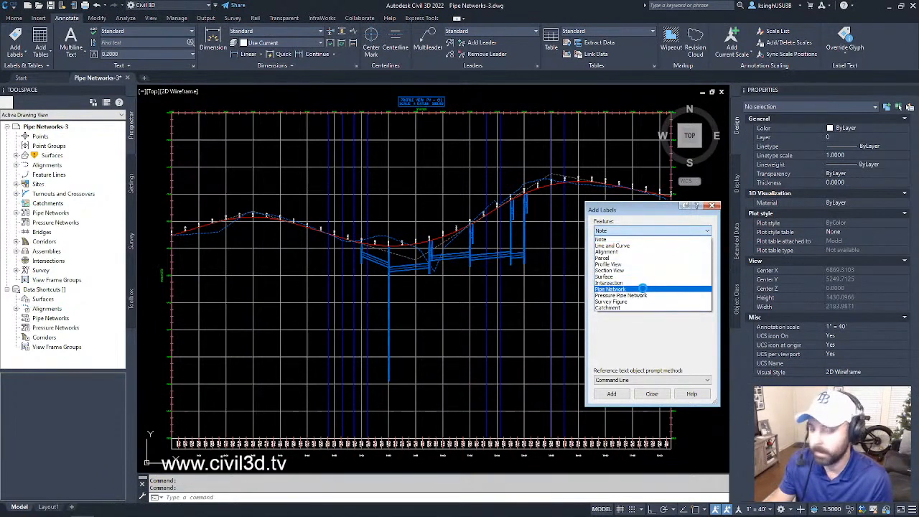
pyautogui.click(642, 288)
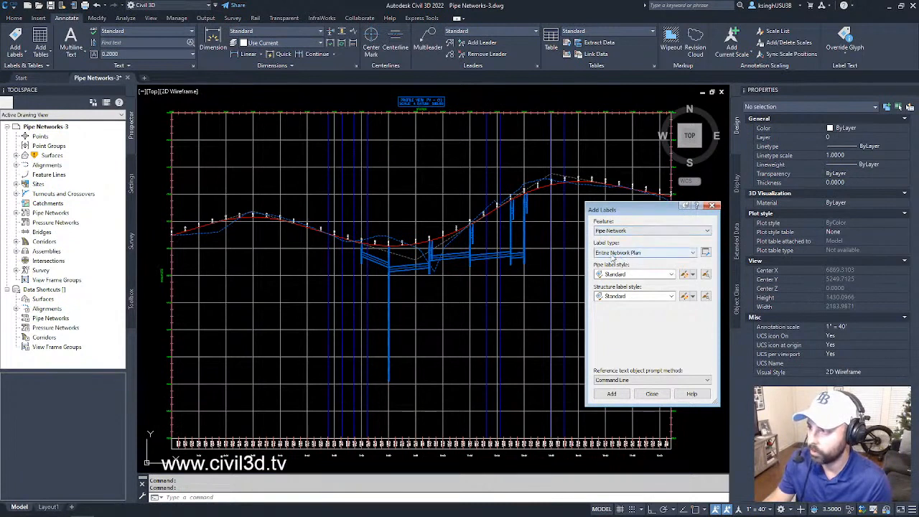
pyautogui.click(646, 251)
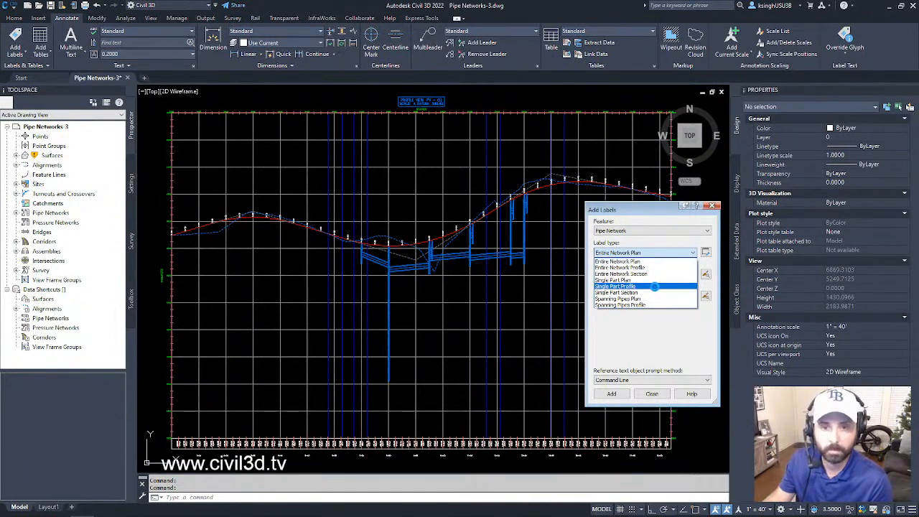
pyautogui.click(655, 286)
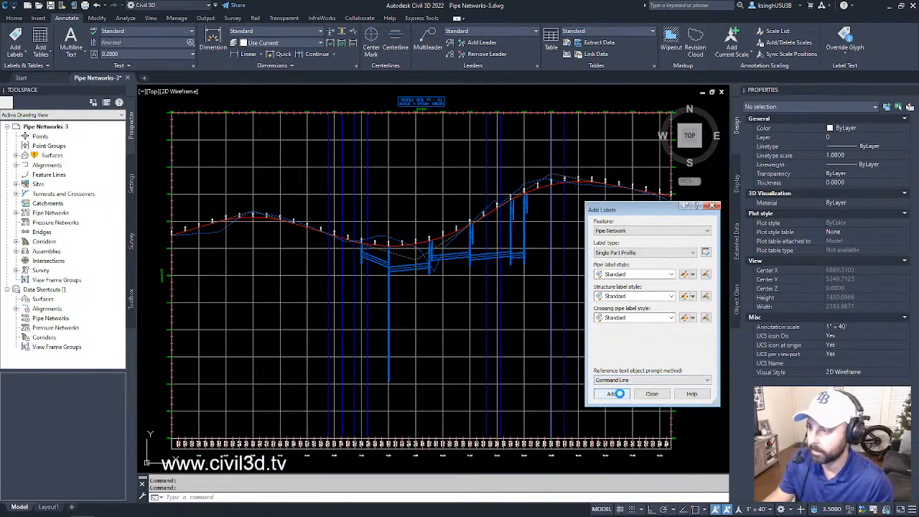
# - Add a single part profile label to the pipe between stations 7+00 and 8+00, then end the labelling command
pyautogui.click(615, 393)
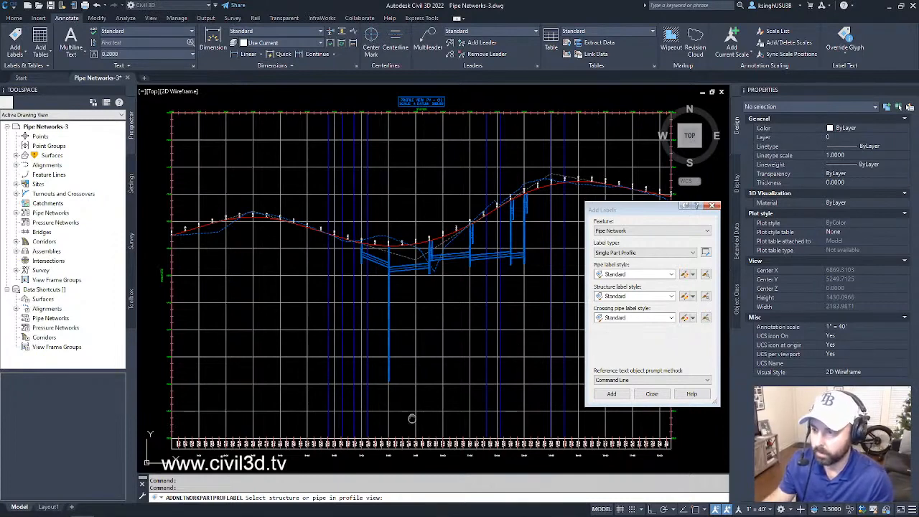
pyautogui.moveTo(411, 418); pyautogui.dragTo(402, 392, button='middle')
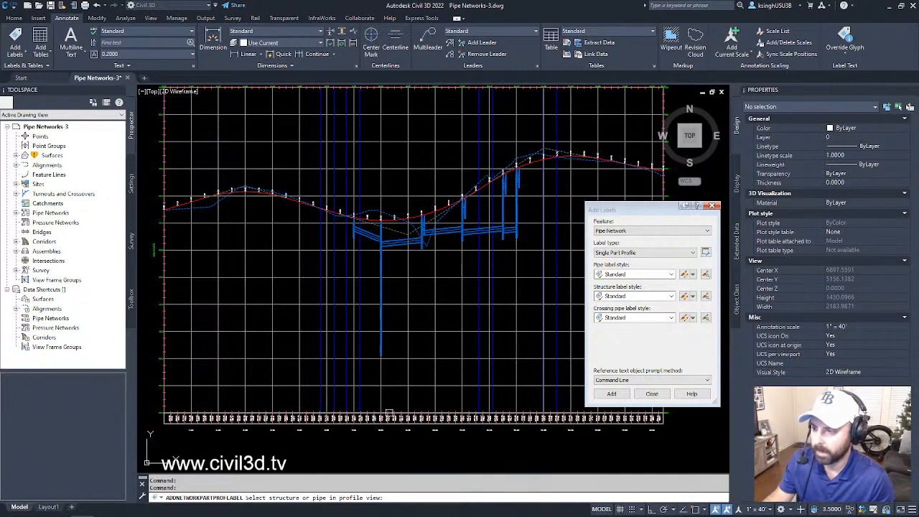
pyautogui.scroll(5, 389, 413)
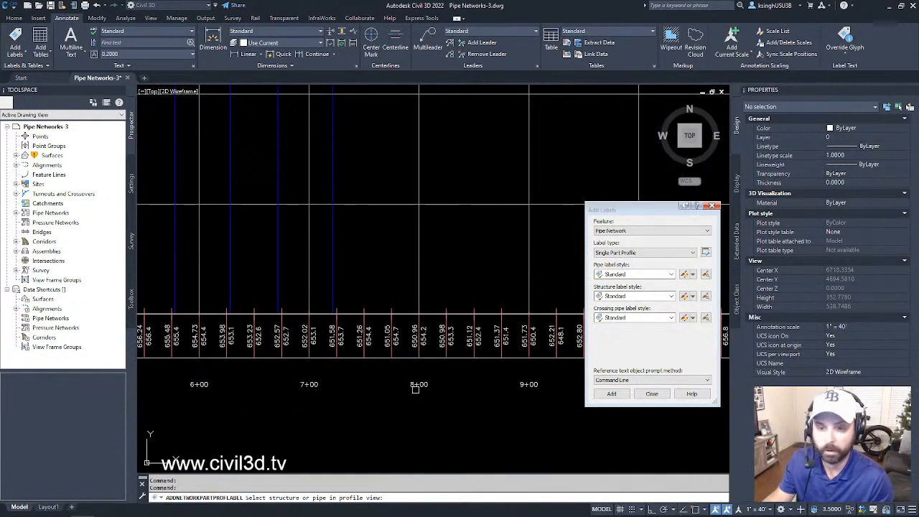
pyautogui.scroll(-5, 416, 383)
pyautogui.scroll(7, 379, 259)
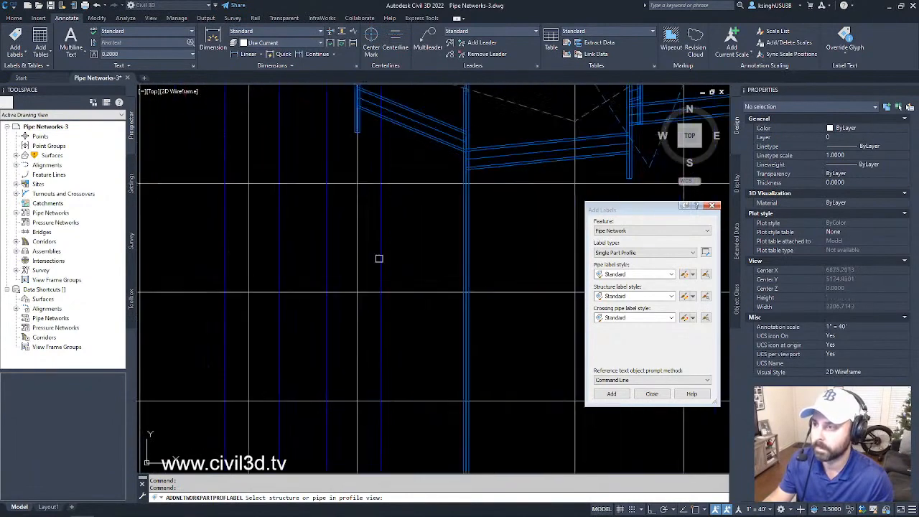
pyautogui.moveTo(394, 235); pyautogui.dragTo(355, 324, button='middle')
pyautogui.moveTo(374, 294); pyautogui.dragTo(358, 320, button='middle')
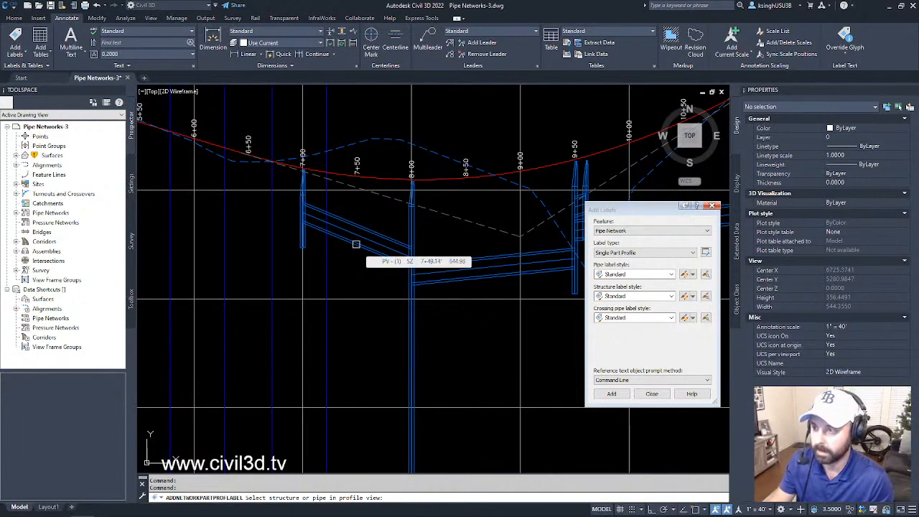
pyautogui.click(356, 244)
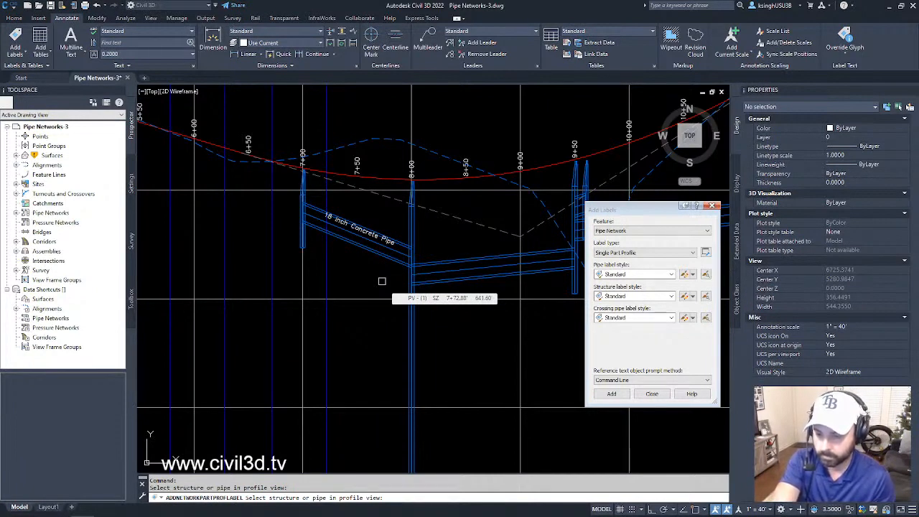
pyautogui.moveTo(381, 279)
pyautogui.mouseDown(button='middle')
pyautogui.moveTo(363, 292)
pyautogui.moveTo(342, 287)
pyautogui.mouseUp(button='middle')
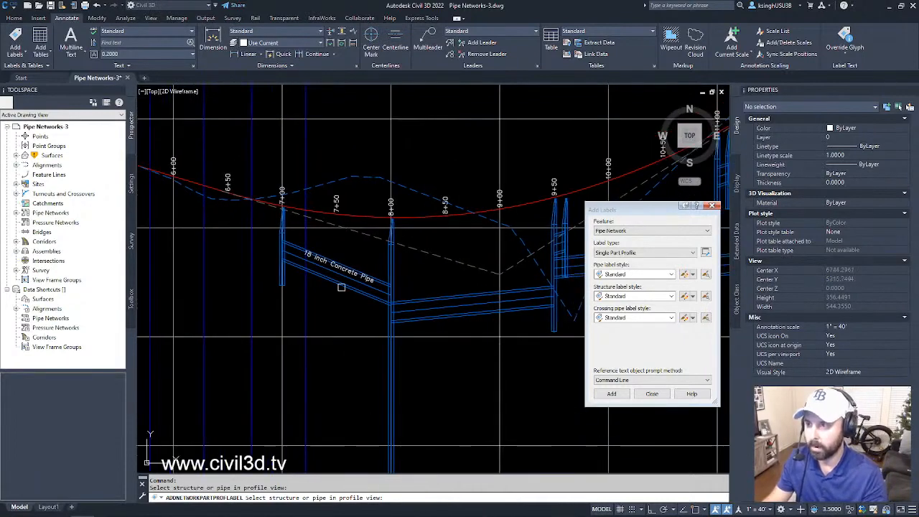
pyautogui.scroll(2, 341, 288)
pyautogui.scroll(2, 342, 287)
pyautogui.press('Escape')
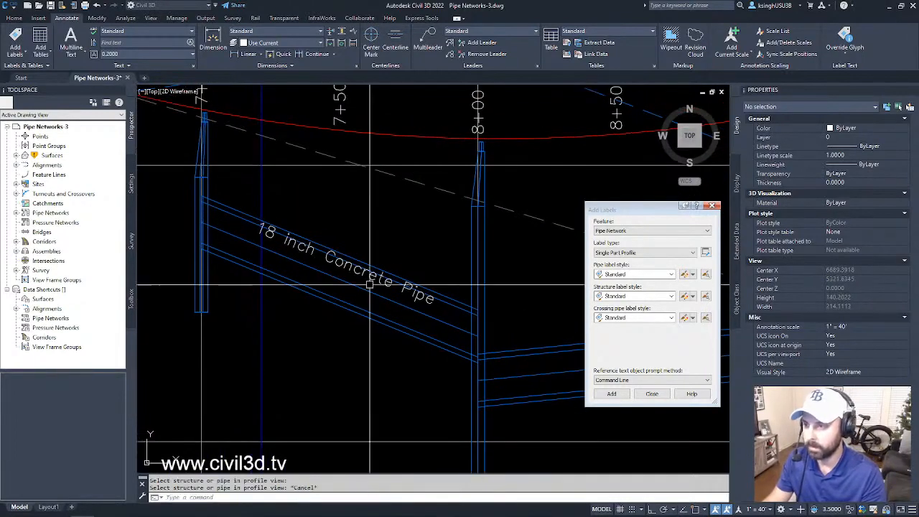
# - Inspect the new pipe label and its pipe between stations 7+00 and 8+00 separately, clearing each selection
pyautogui.click(371, 280)
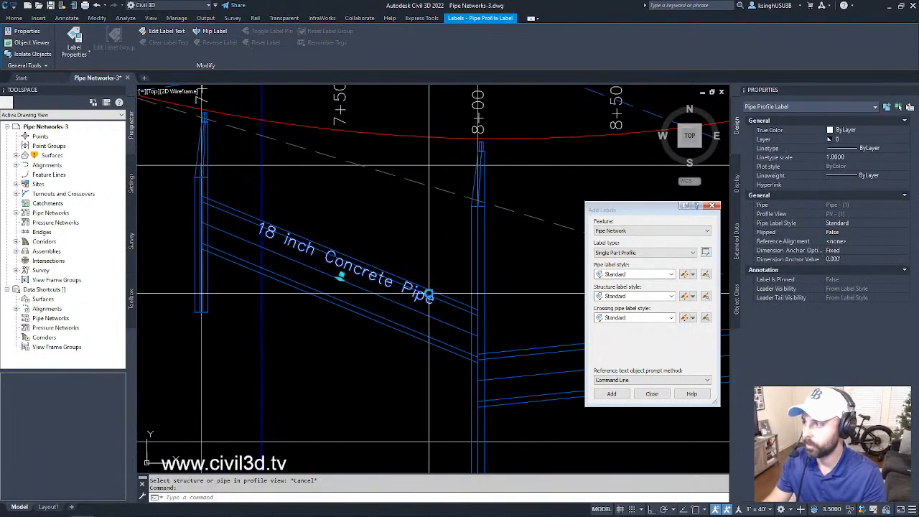
pyautogui.press('Escape')
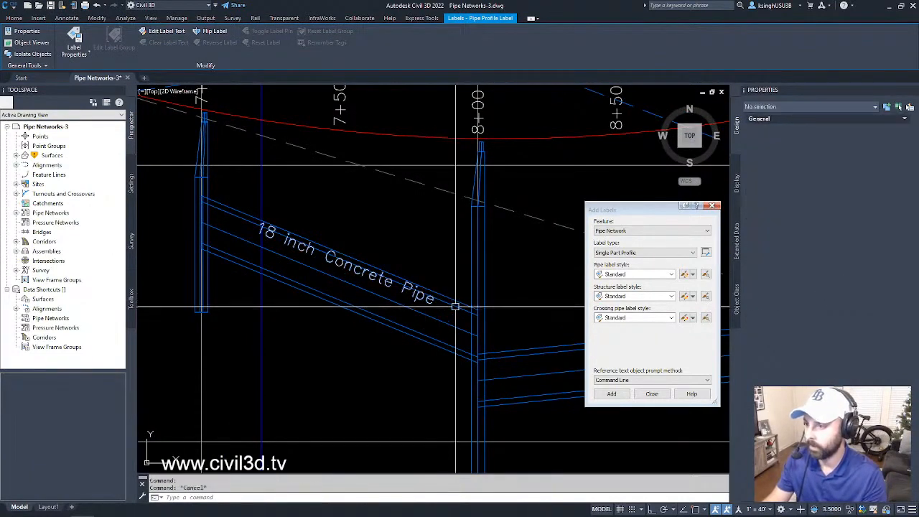
pyautogui.click(453, 302)
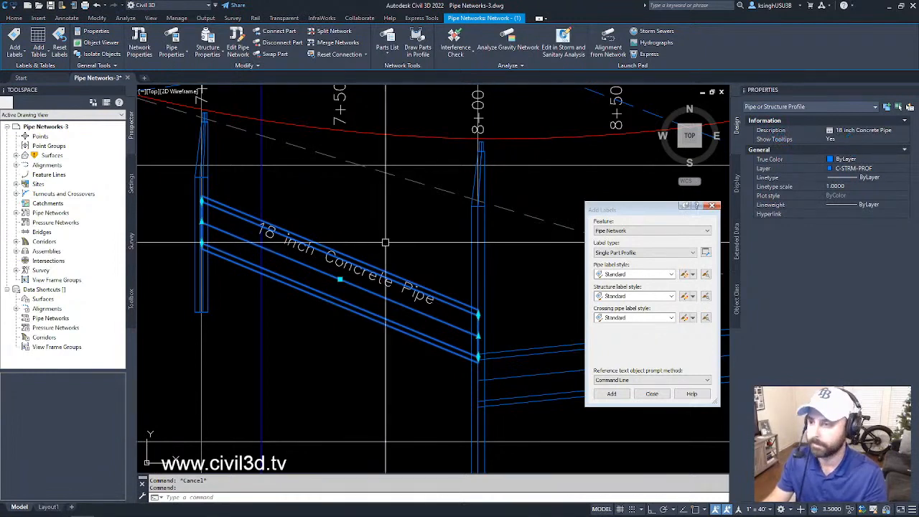
pyautogui.press('Escape')
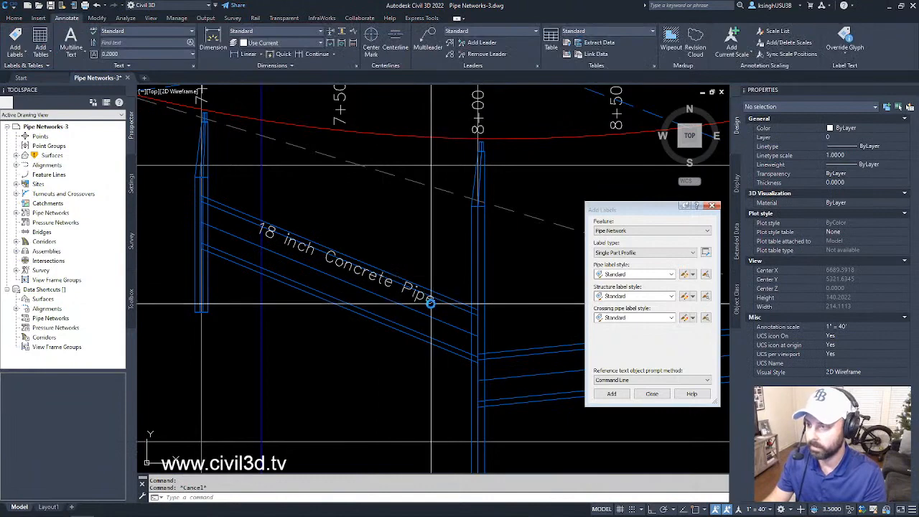
# - Open the pipe label's Standard style for editing in the Label Style Composer
pyautogui.click(432, 301)
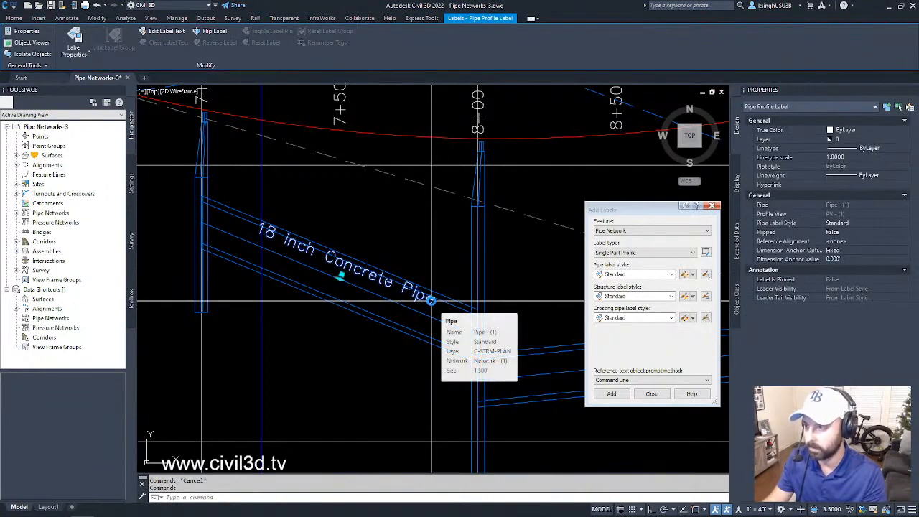
pyautogui.rightClick(431, 300)
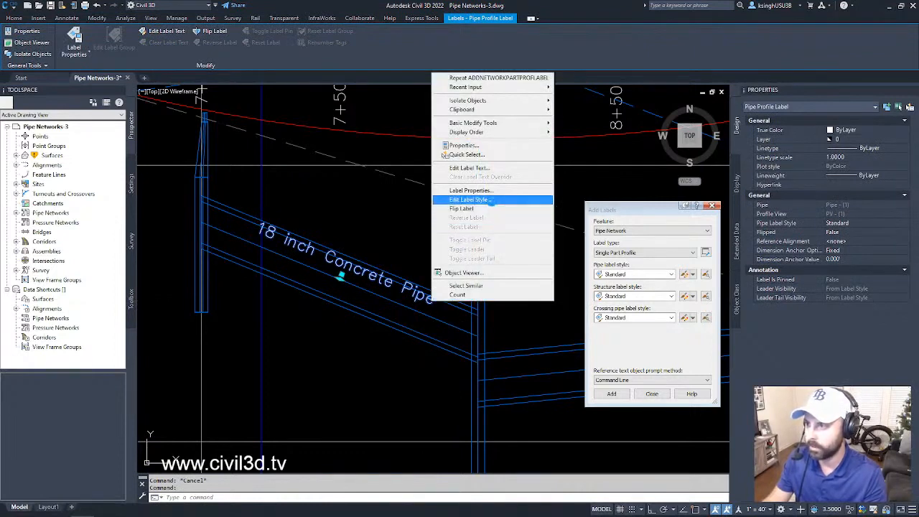
pyautogui.click(491, 202)
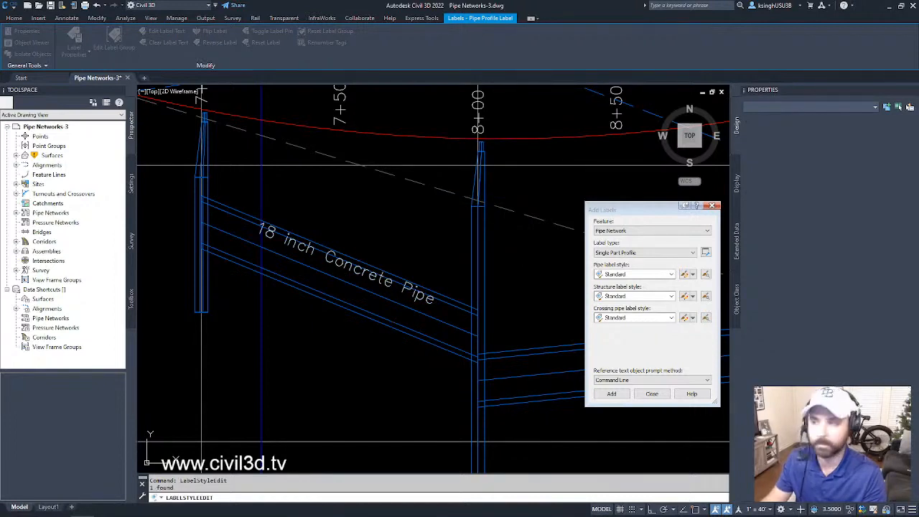
pyautogui.moveTo(334, 251); pyautogui.dragTo(578, 133)
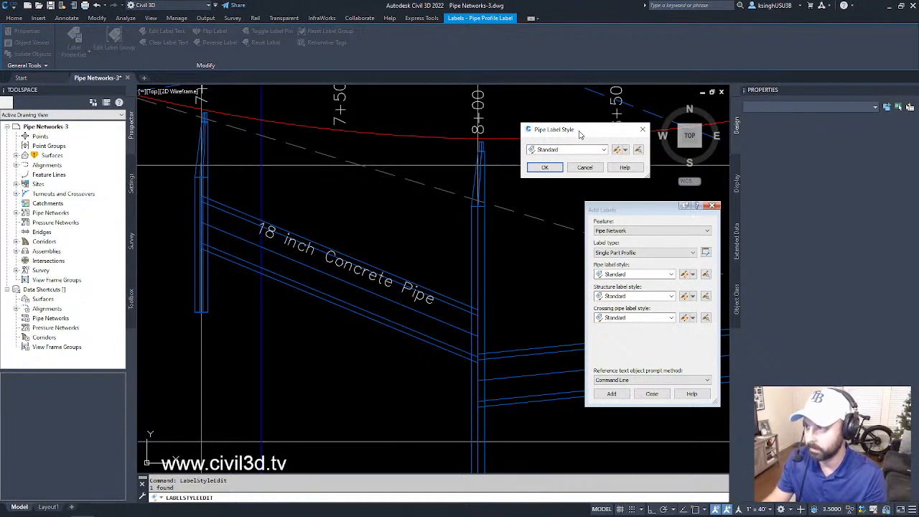
pyautogui.click(625, 150)
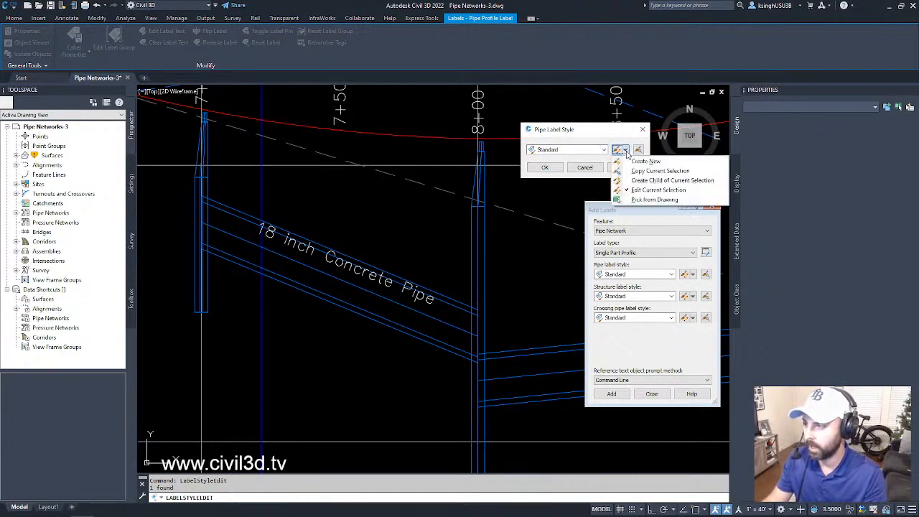
pyautogui.click(671, 190)
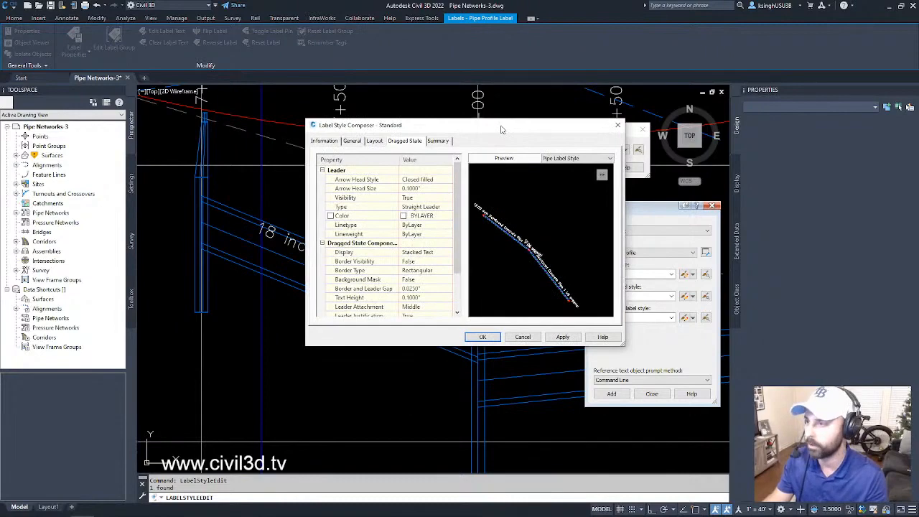
pyautogui.moveTo(504, 129); pyautogui.dragTo(507, 133)
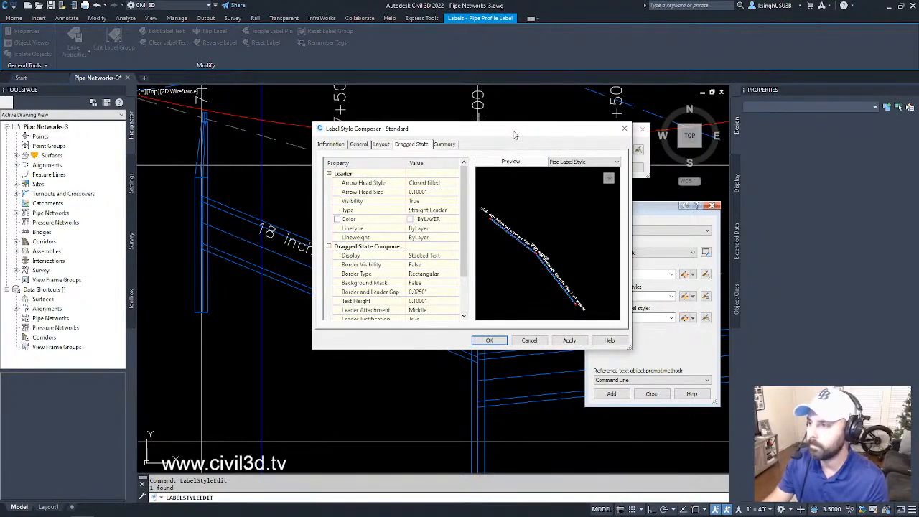
pyautogui.moveTo(513, 131); pyautogui.dragTo(500, 122)
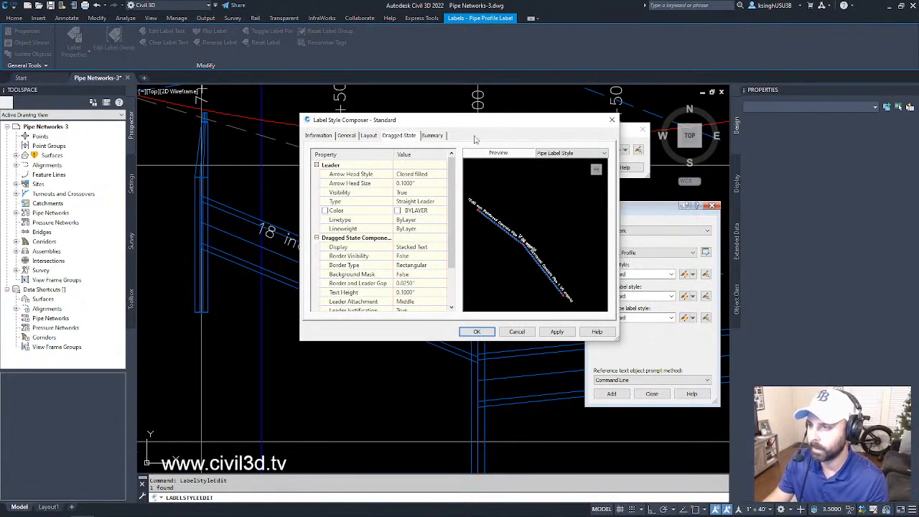
# - Review the style's general settings and the CenterlineText component's Description contents, discarding any changes to the label style
pyautogui.click(346, 136)
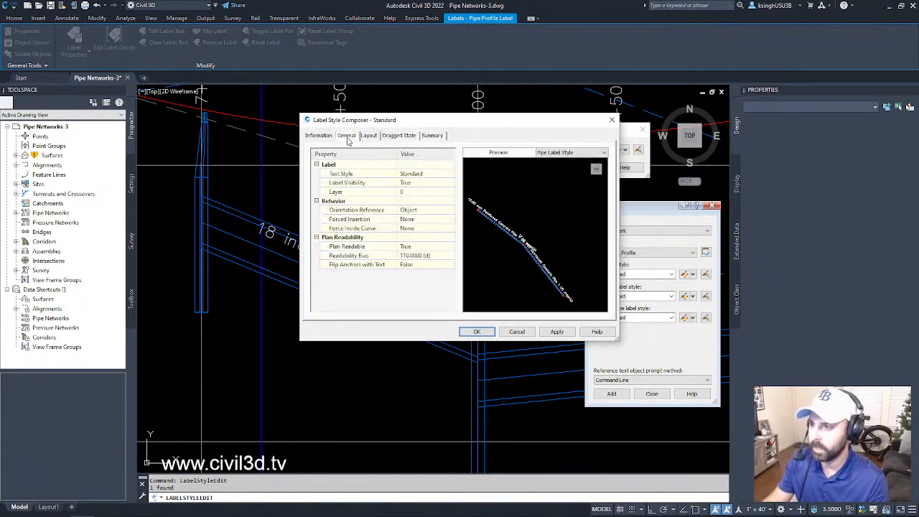
pyautogui.click(368, 136)
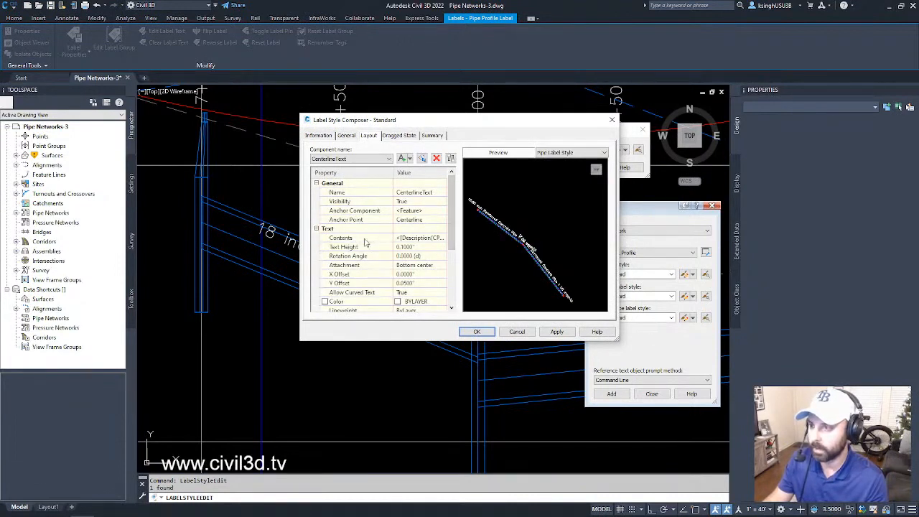
pyautogui.click(407, 237)
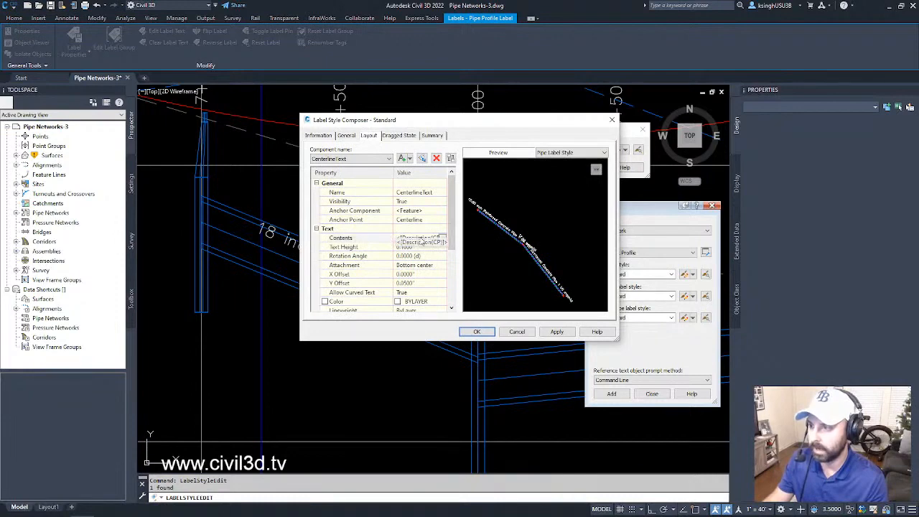
pyautogui.click(444, 240)
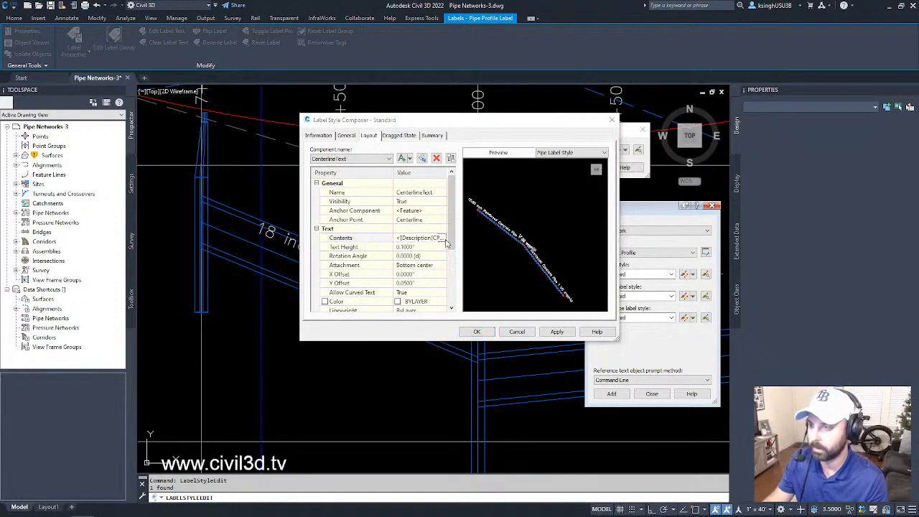
pyautogui.moveTo(401, 188); pyautogui.dragTo(589, 162)
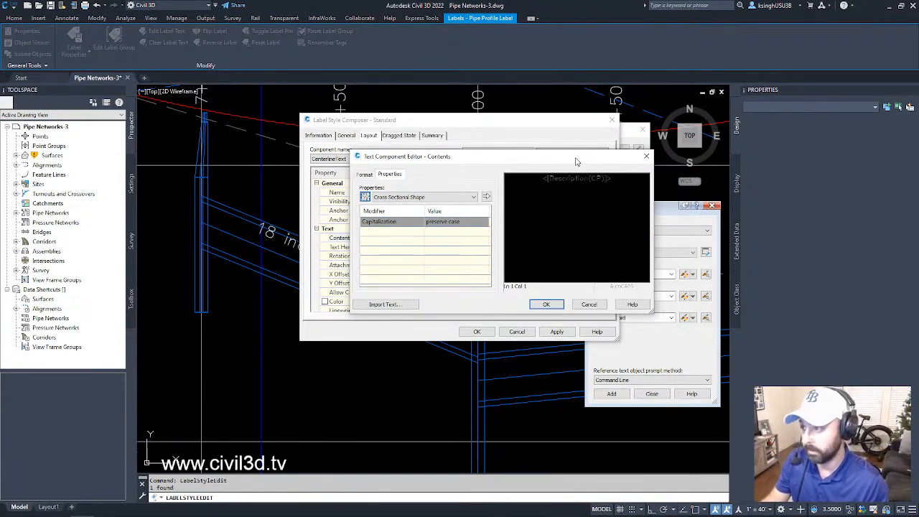
pyautogui.moveTo(576, 161); pyautogui.dragTo(528, 166)
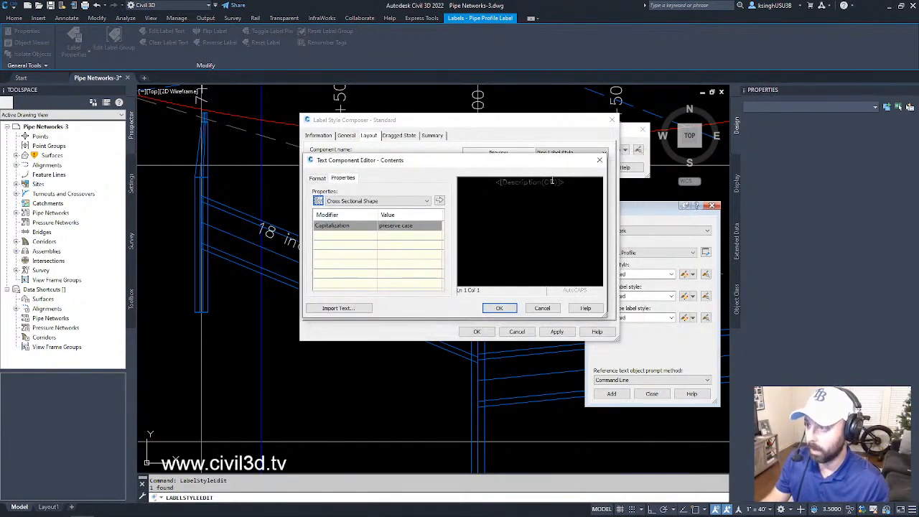
pyautogui.doubleClick(549, 181)
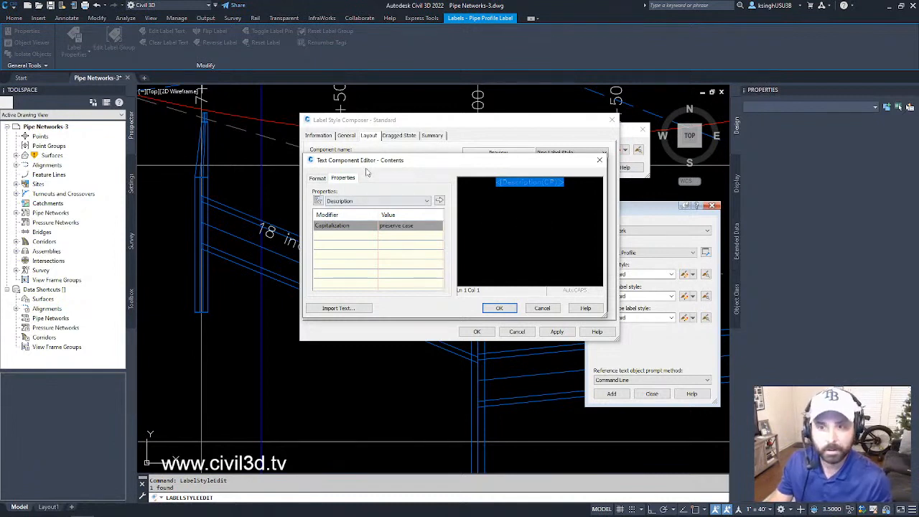
pyautogui.click(572, 184)
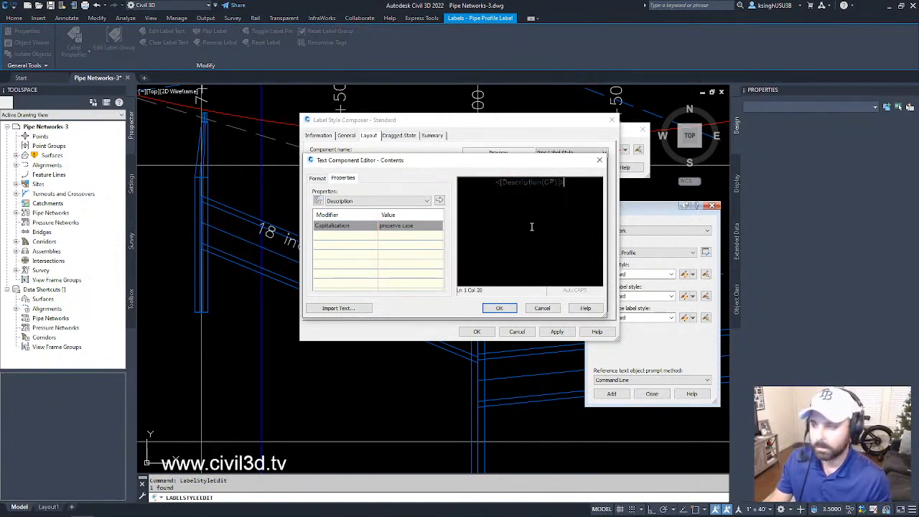
pyautogui.click(543, 308)
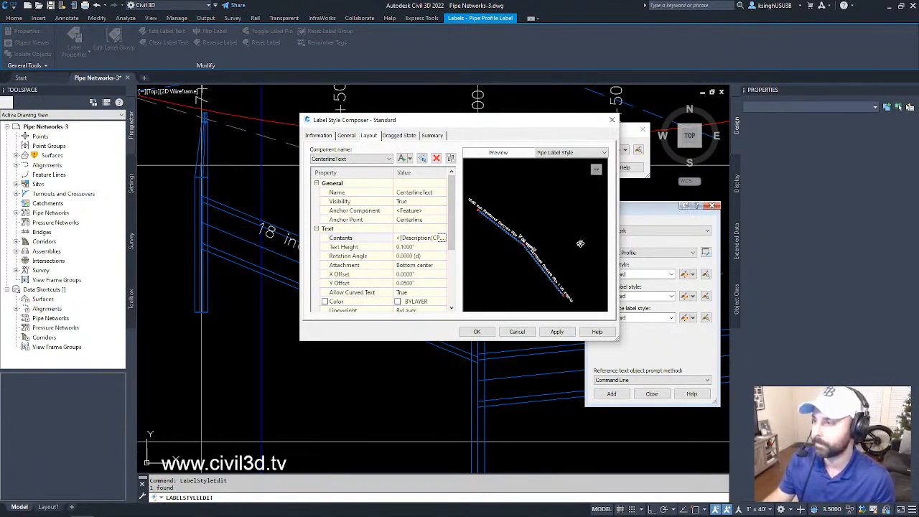
pyautogui.click(517, 333)
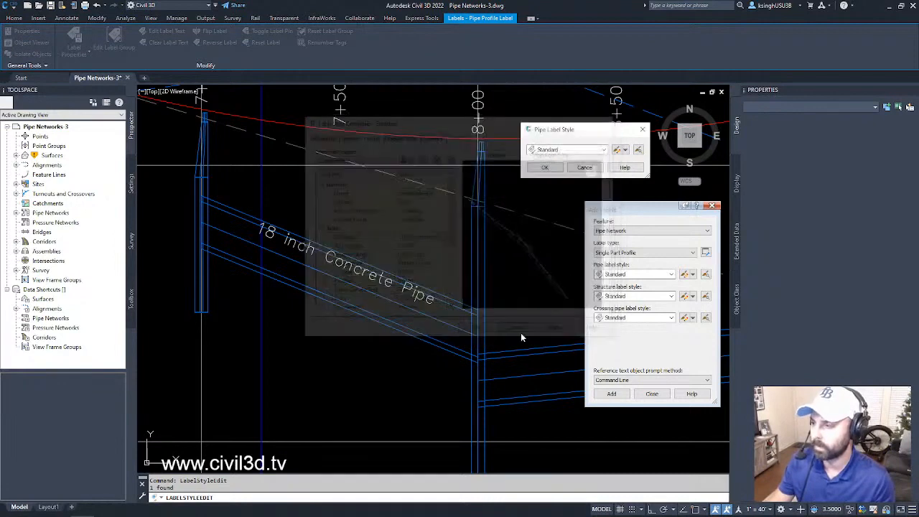
pyautogui.click(585, 167)
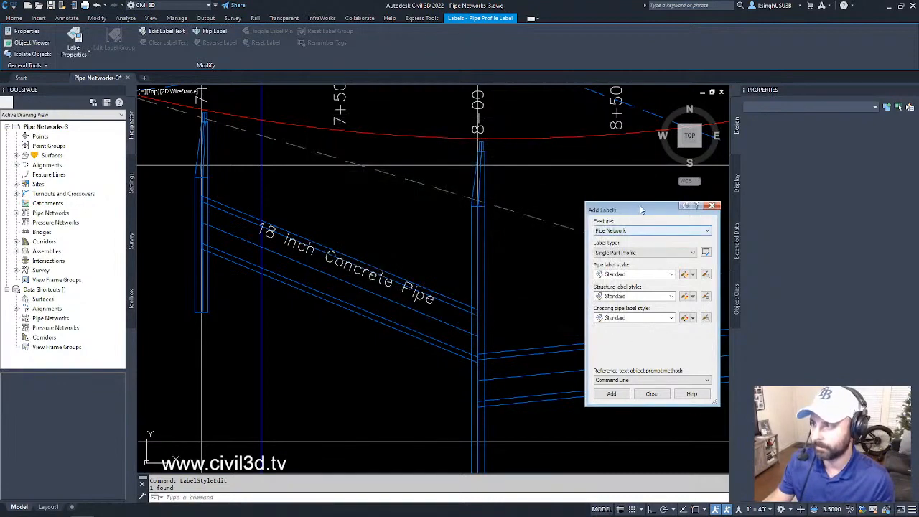
# - Move the Add Labels dialog closer to the labelled pipe and inspect that pipe's profile properties, clearing the selection when finished
pyautogui.moveTo(639, 208); pyautogui.dragTo(600, 155)
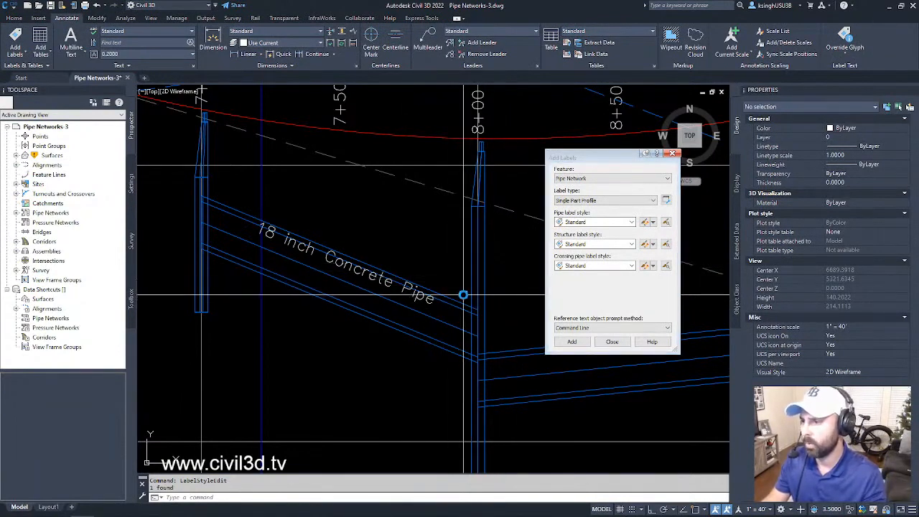
pyautogui.moveTo(463, 294); pyautogui.dragTo(433, 274, button='middle')
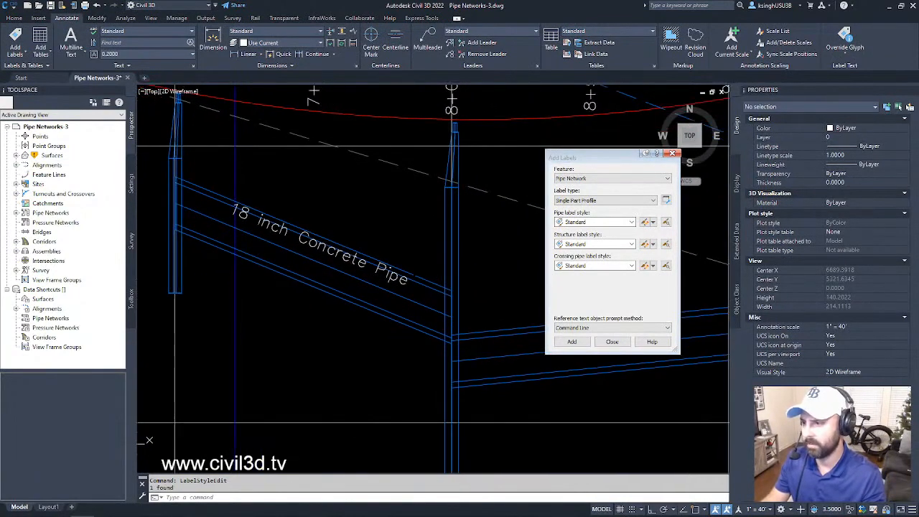
pyautogui.click(424, 276)
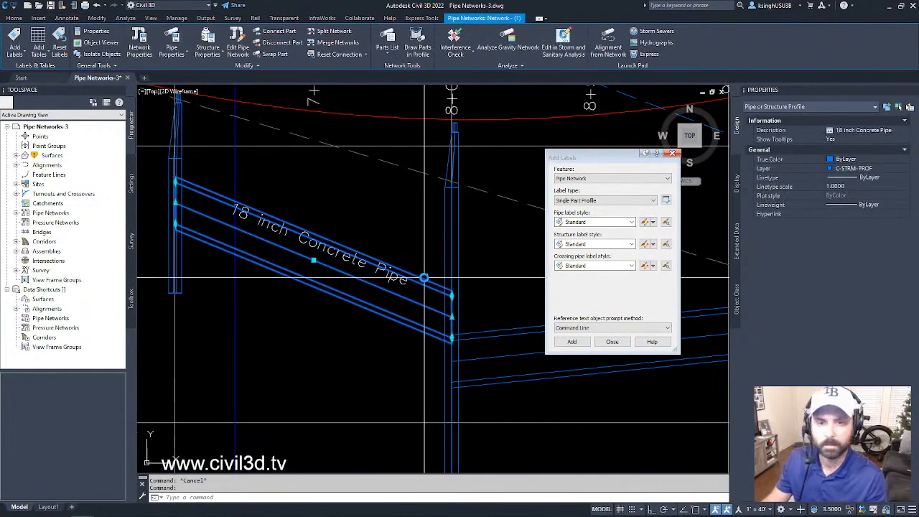
pyautogui.press('Escape')
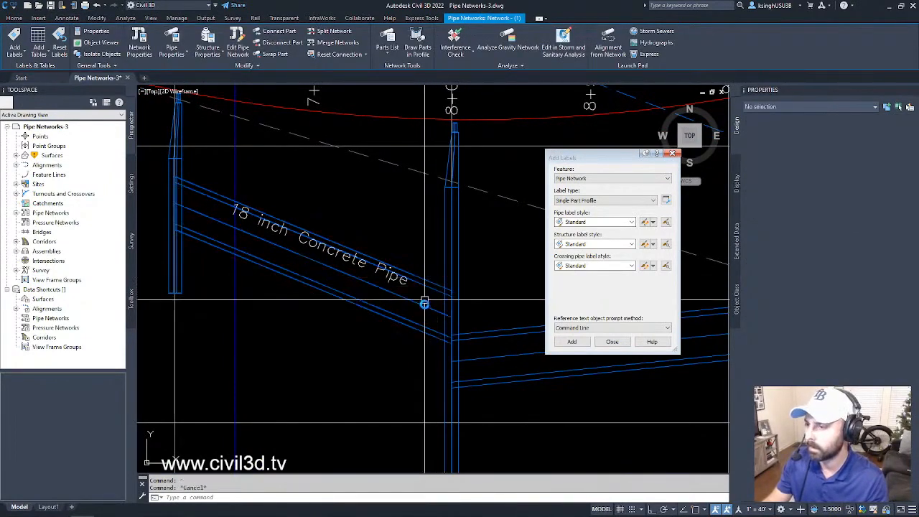
# - Review the Part Properties of the labelled pipe between stations 7+00 and 8+00, discarding any changes and clearing the selection
pyautogui.click(424, 292)
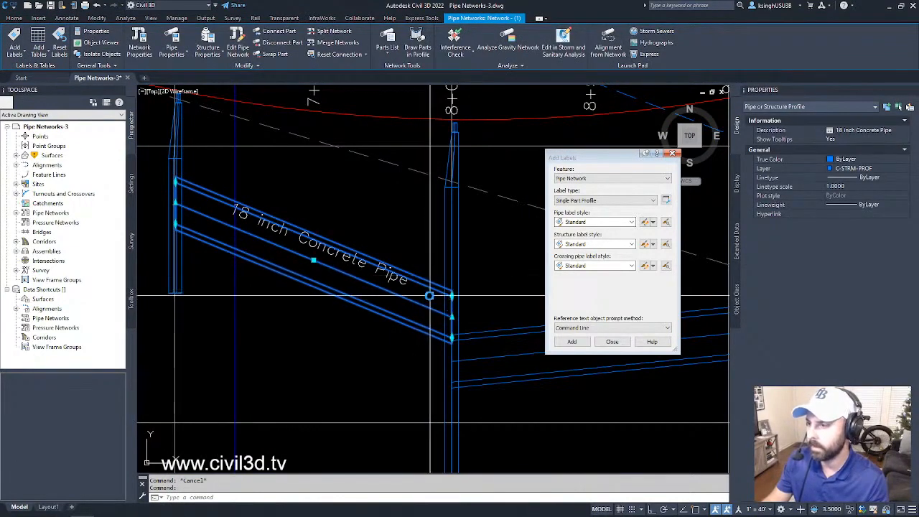
pyautogui.rightClick(429, 295)
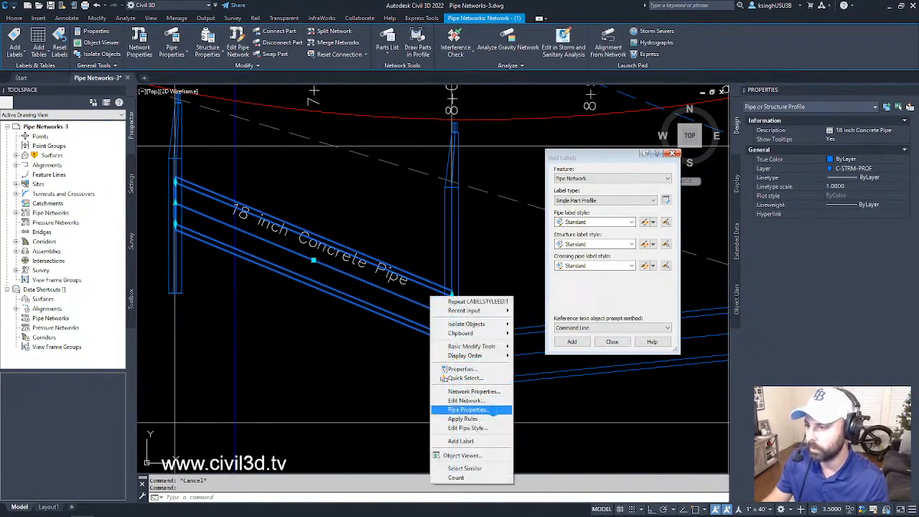
pyautogui.click(492, 409)
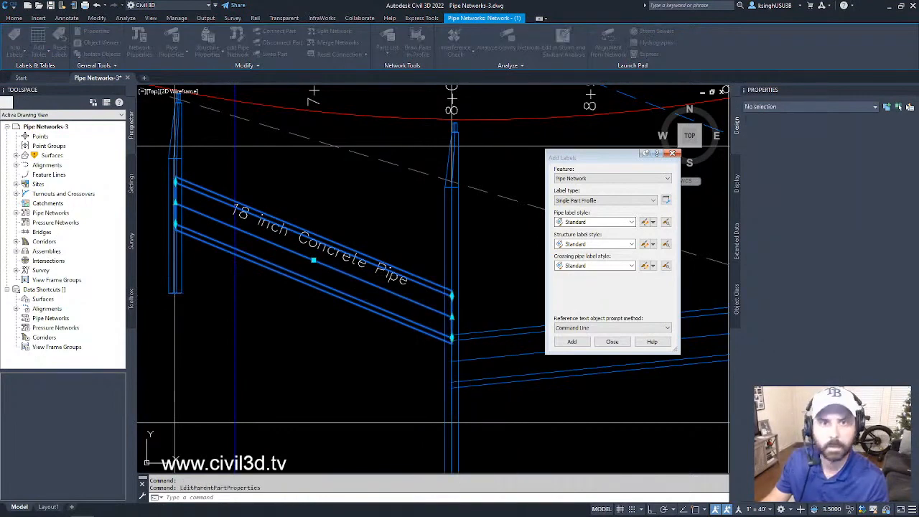
pyautogui.moveTo(549, 143); pyautogui.dragTo(722, 121)
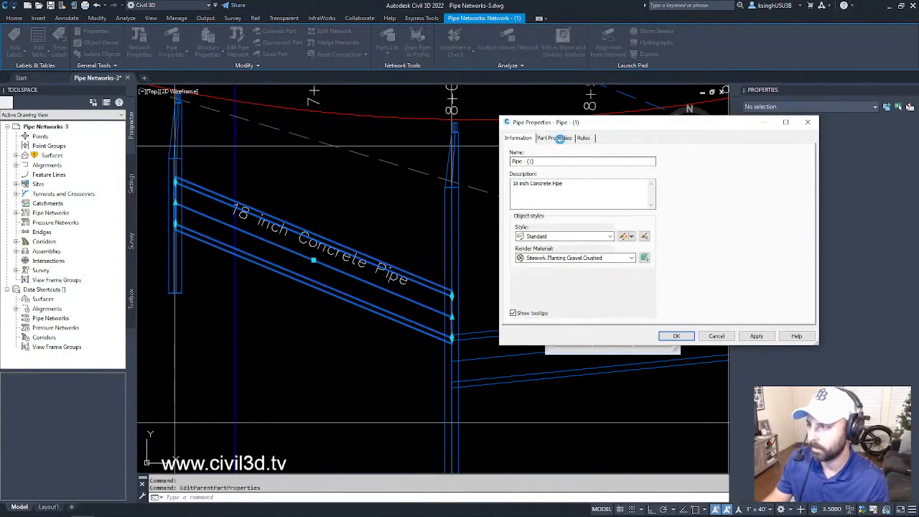
pyautogui.click(554, 138)
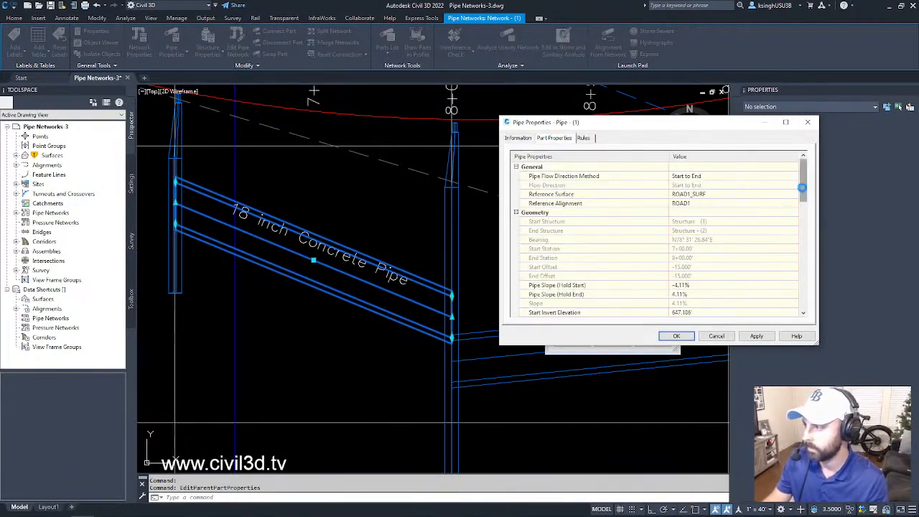
pyautogui.moveTo(808, 185); pyautogui.dragTo(808, 213)
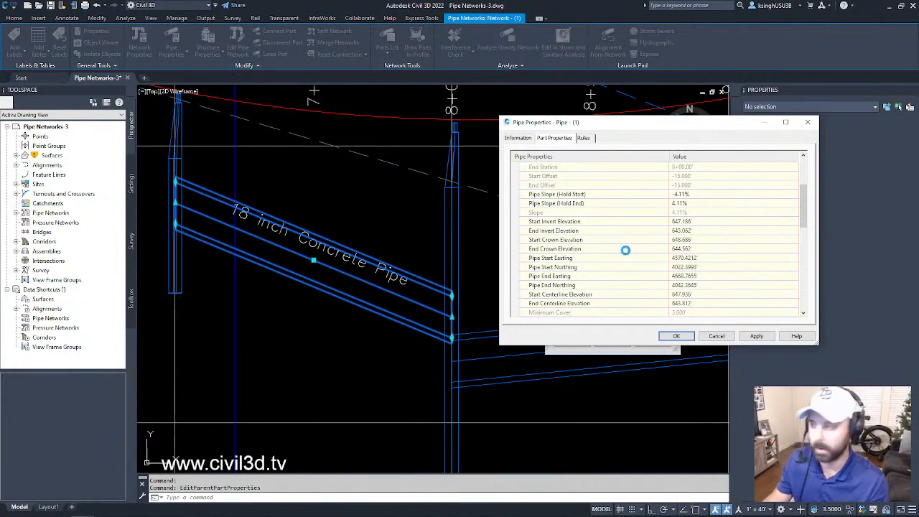
pyautogui.click(715, 336)
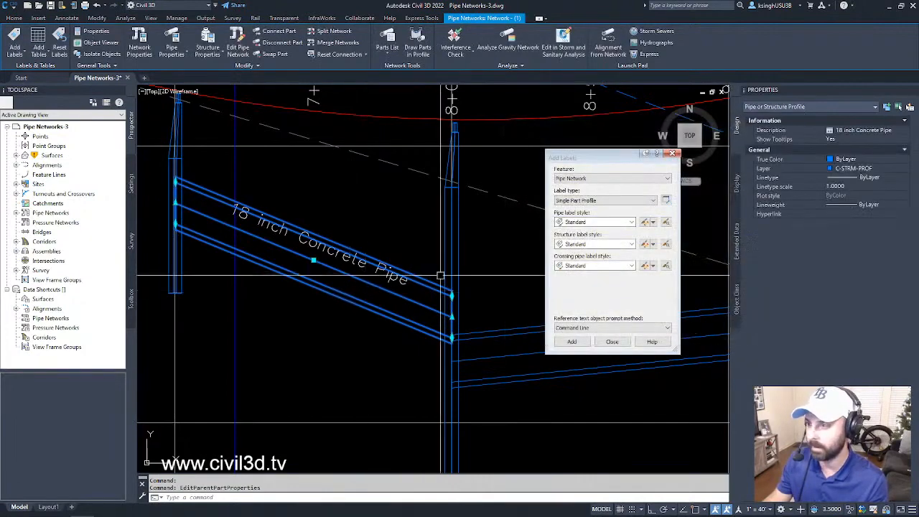
pyautogui.press('Escape')
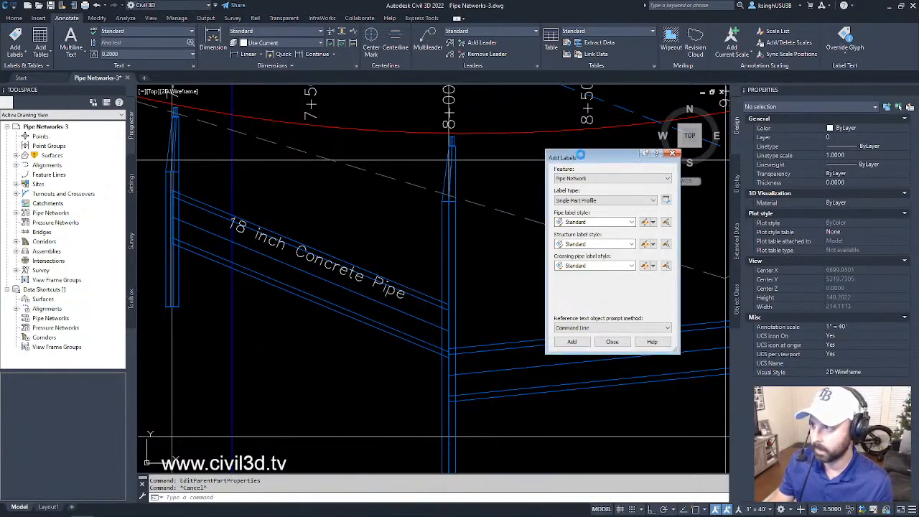
# - Copy the Standard pipe label style and name the copy "Start Invert Elevation"
pyautogui.moveTo(580, 154); pyautogui.dragTo(553, 135)
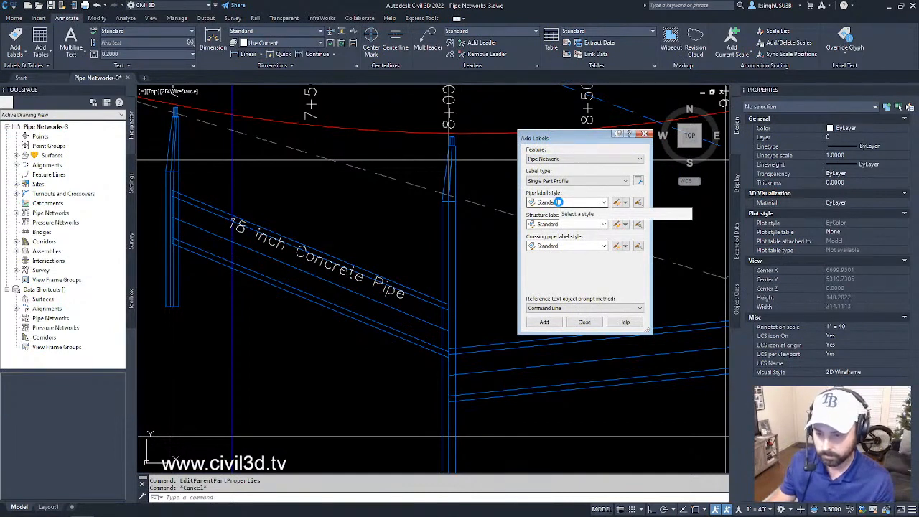
pyautogui.click(625, 203)
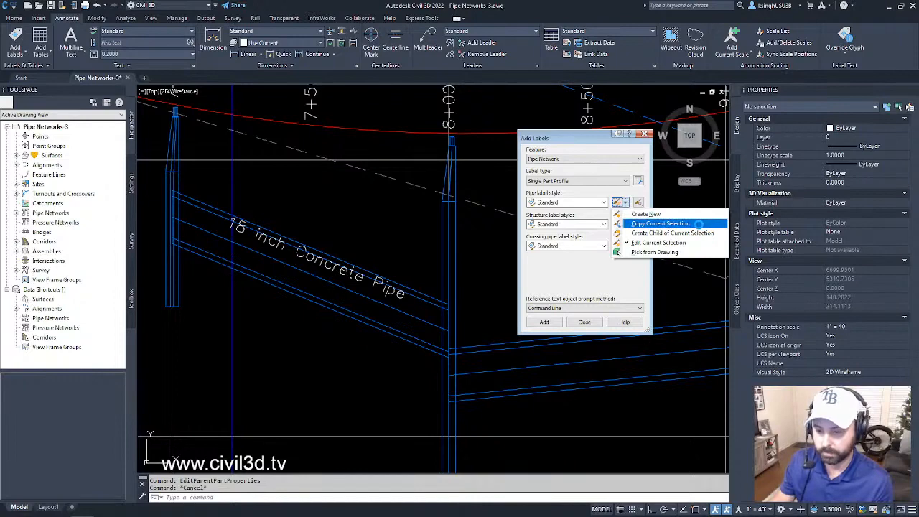
pyautogui.click(698, 224)
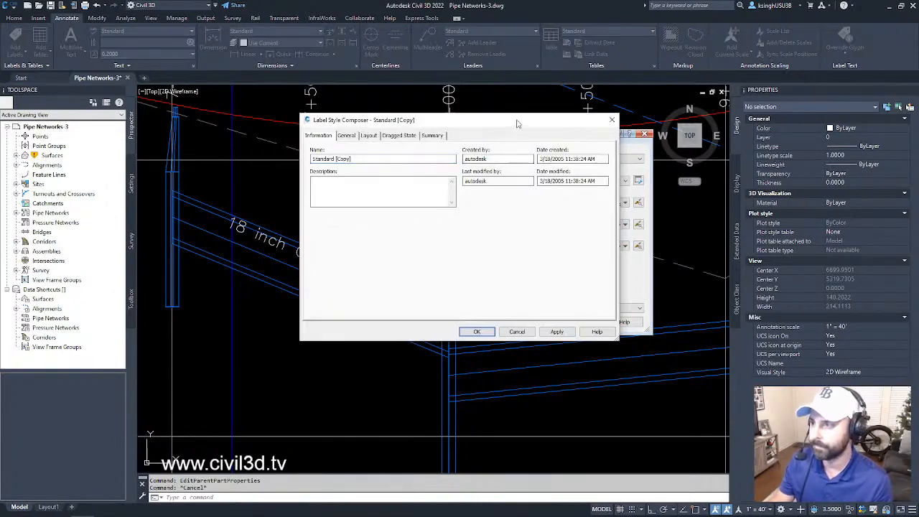
pyautogui.moveTo(518, 119); pyautogui.dragTo(526, 123)
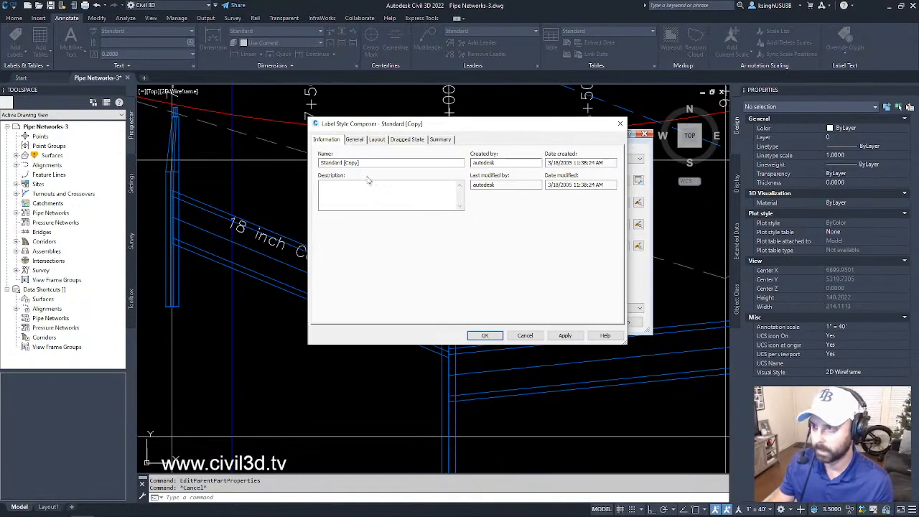
pyautogui.moveTo(366, 162); pyautogui.dragTo(259, 159)
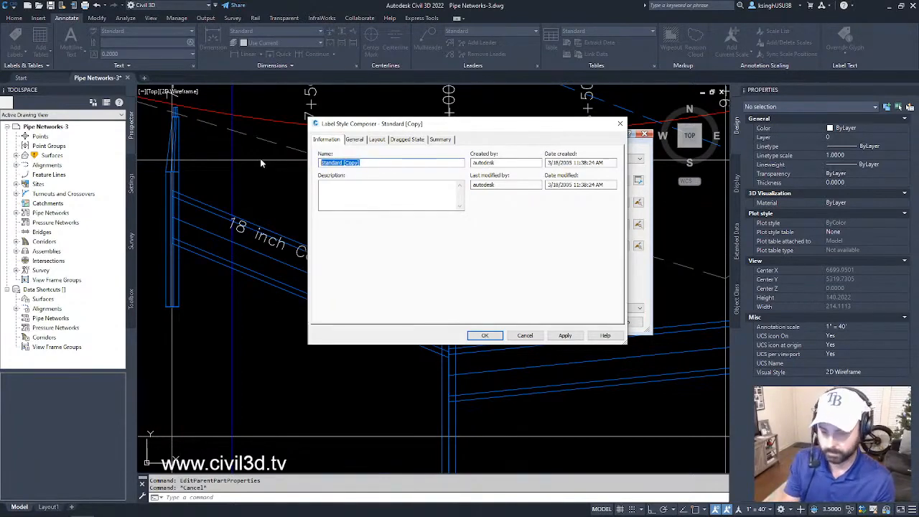
pyautogui.write('St')
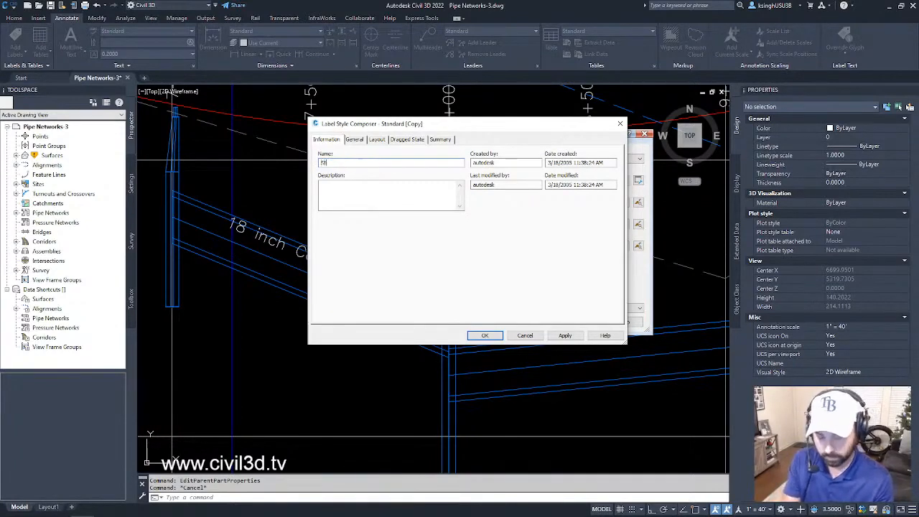
pyautogui.write('art1nve')
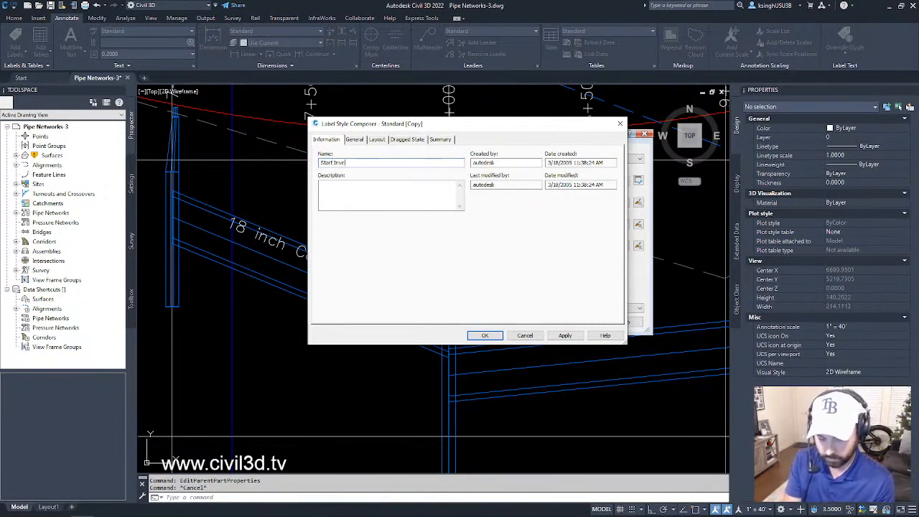
pyautogui.write('rt Eleva')
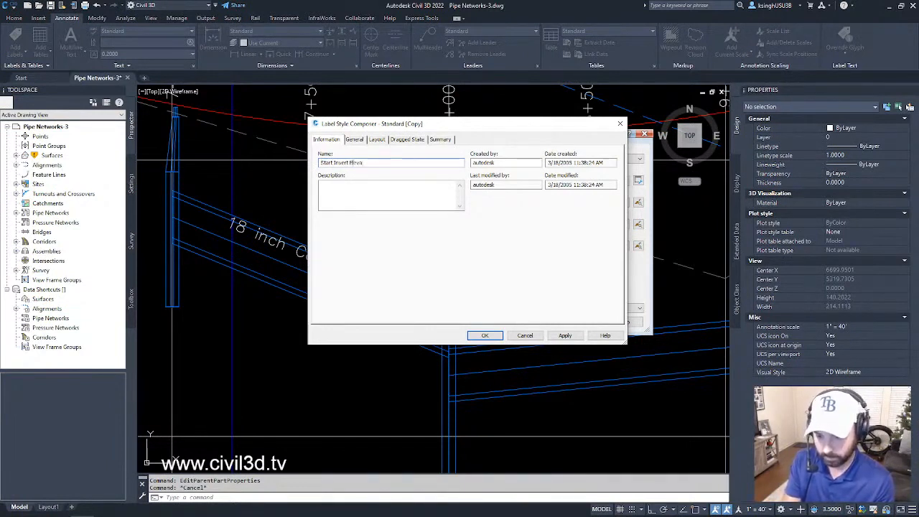
pyautogui.write('tion')
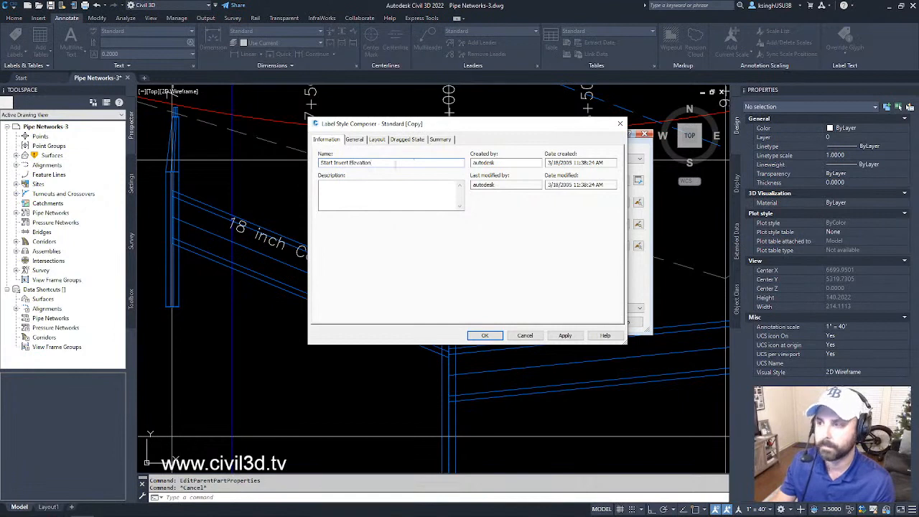
# - Open the contents of the new style's CenterlineText component and remove the Description property field
pyautogui.click(354, 140)
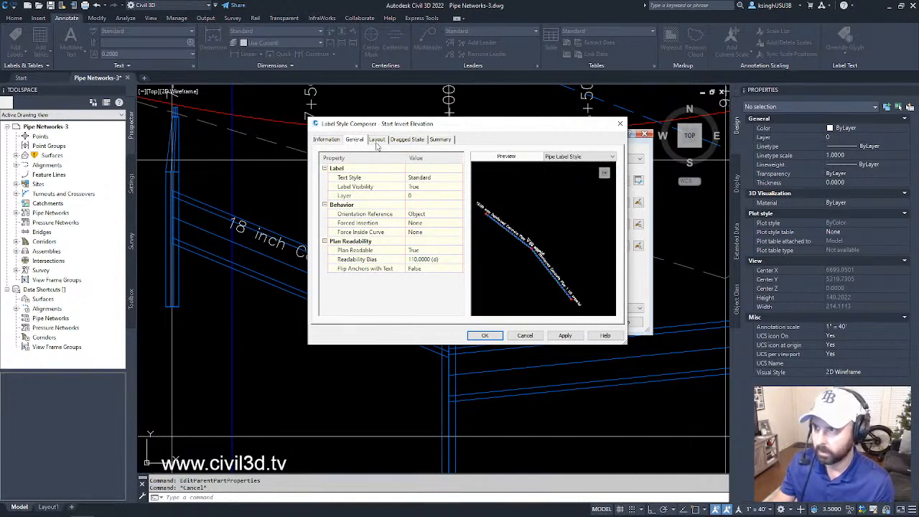
pyautogui.click(377, 140)
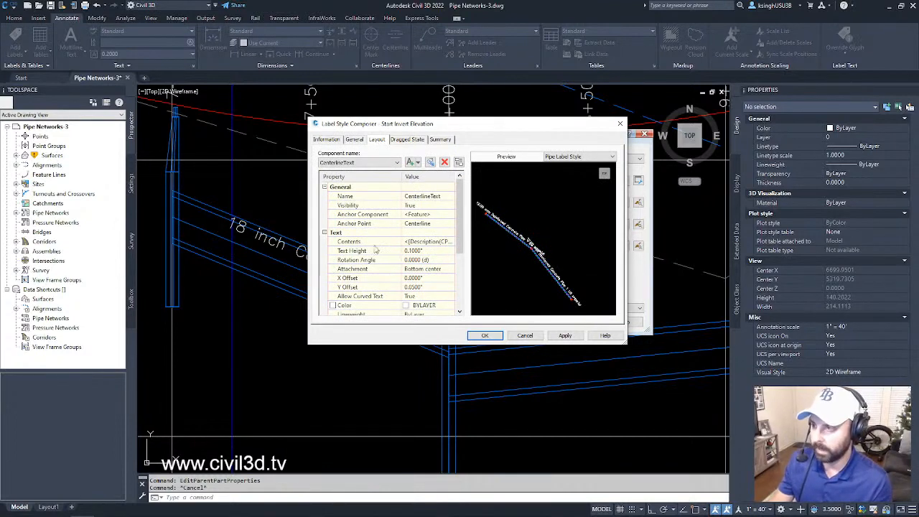
pyautogui.click(423, 241)
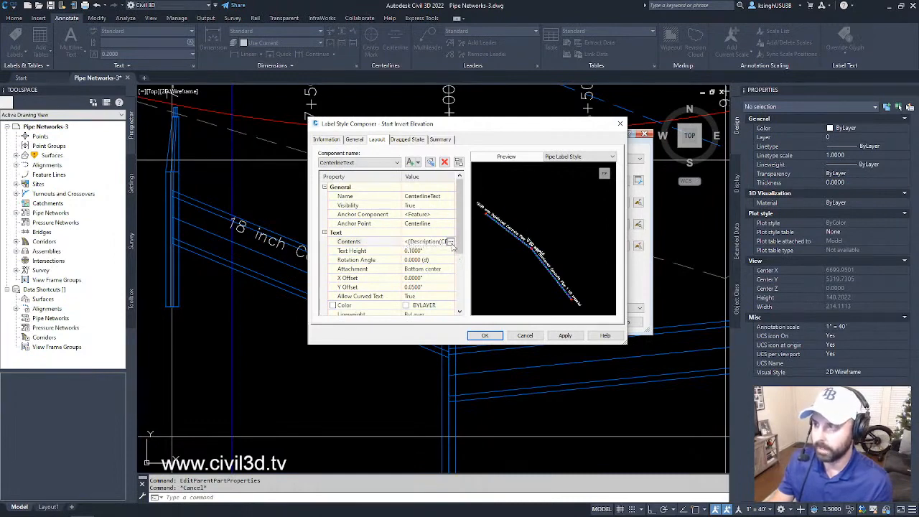
pyautogui.click(450, 242)
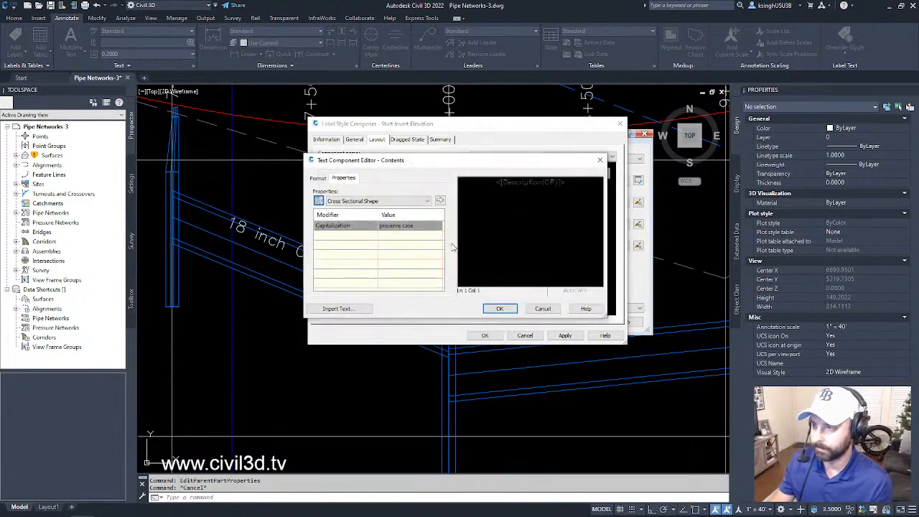
pyautogui.moveTo(579, 188); pyautogui.dragTo(463, 188)
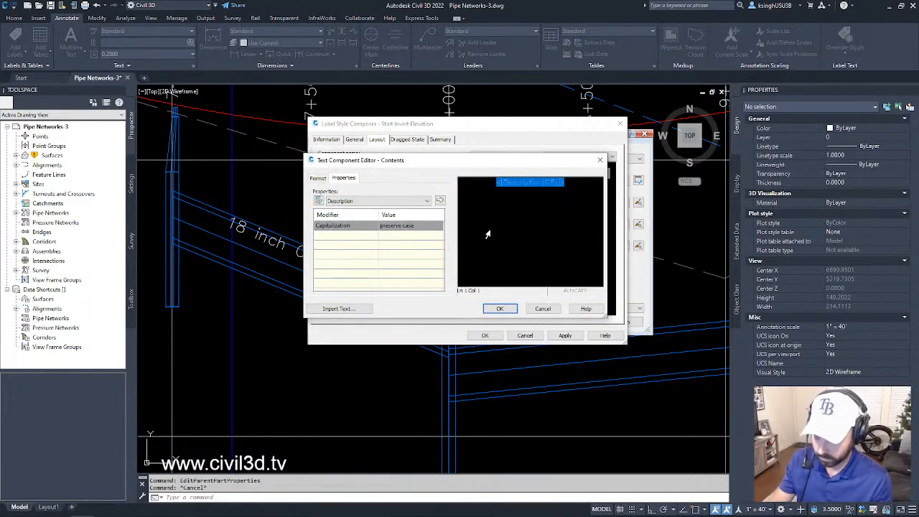
pyautogui.press('Delete')
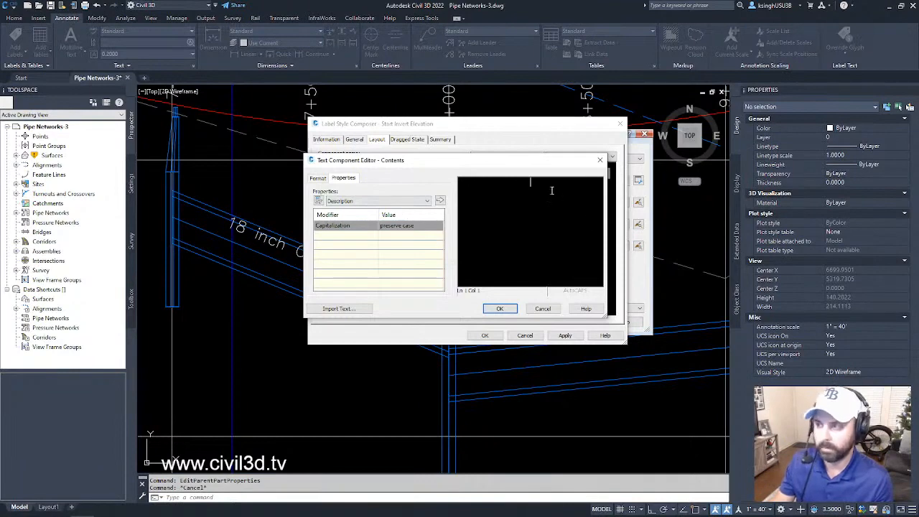
# - Choose the Start Invert Elevation property for the label text and set its precision to 0.01
pyautogui.click(390, 202)
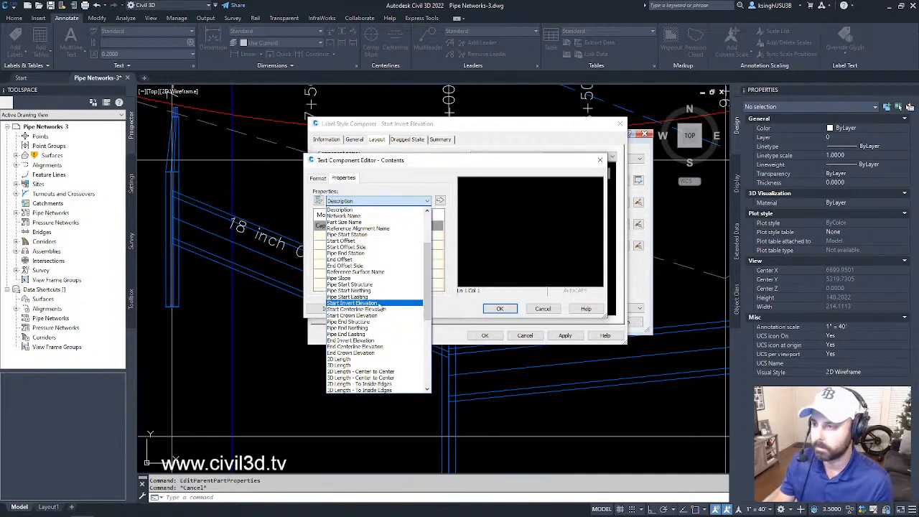
pyautogui.click(379, 304)
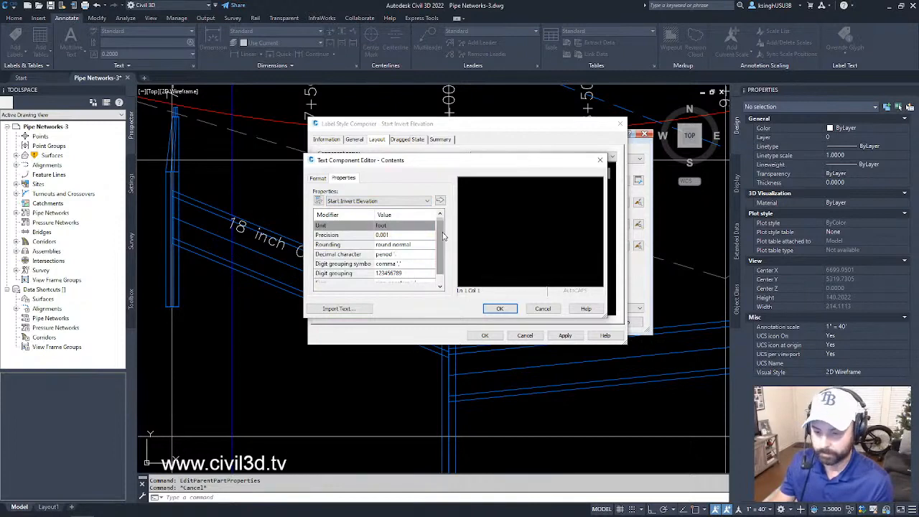
pyautogui.click(402, 236)
pyautogui.click(406, 234)
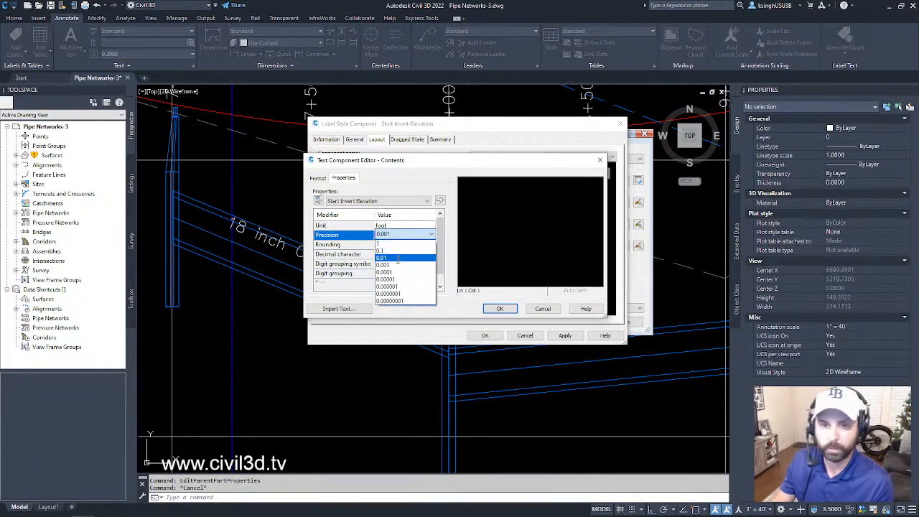
pyautogui.click(397, 257)
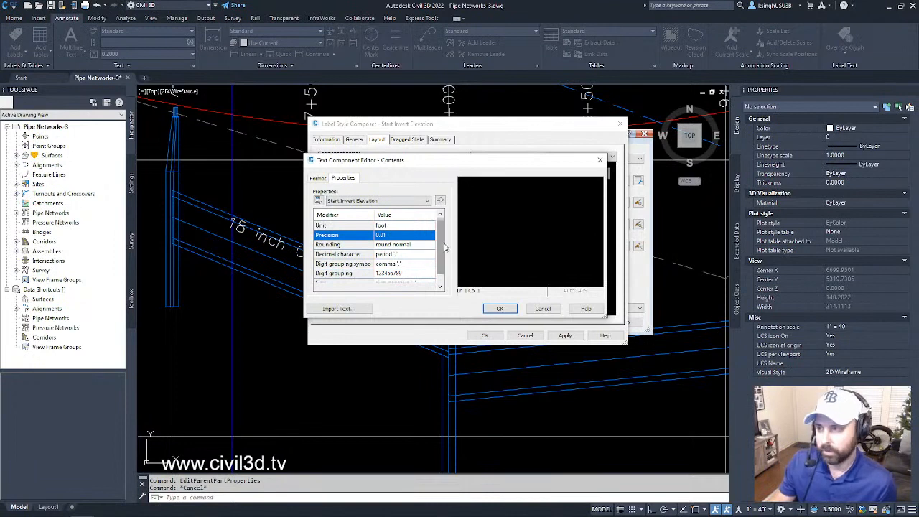
pyautogui.scroll(-1, 444, 246)
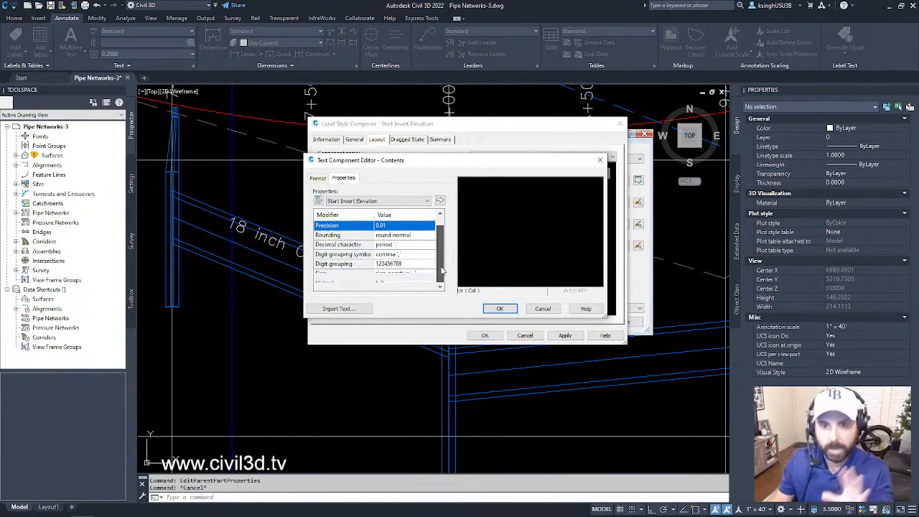
pyautogui.moveTo(442, 267); pyautogui.dragTo(435, 227)
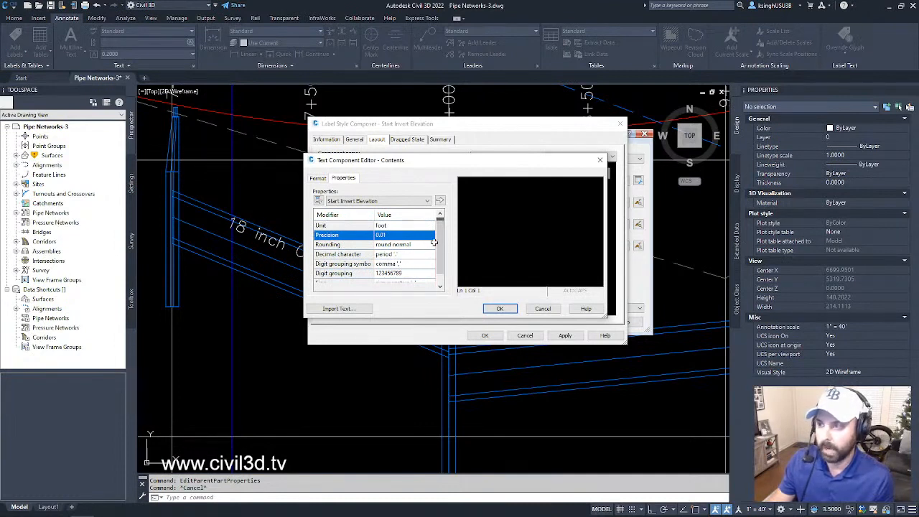
# - Insert the Start Invert Elevation field into the component's contents and save the new pipe label style
pyautogui.click(439, 201)
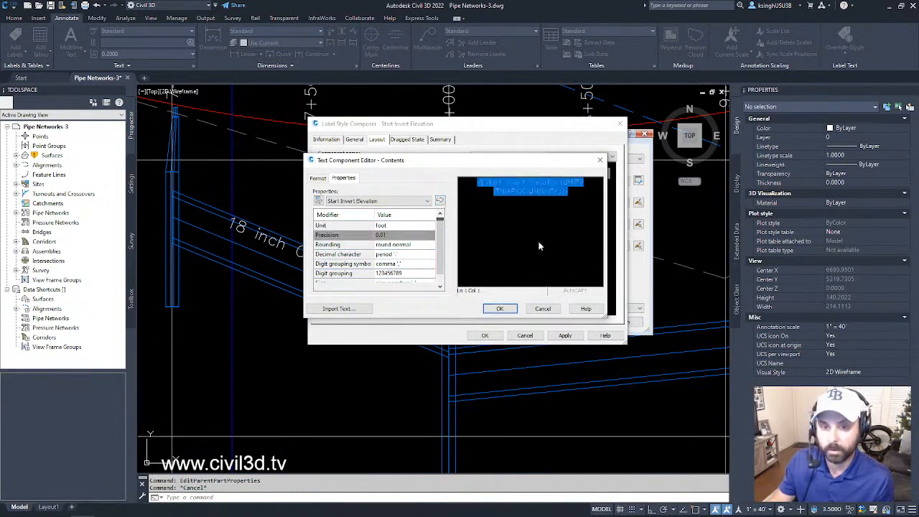
pyautogui.click(577, 193)
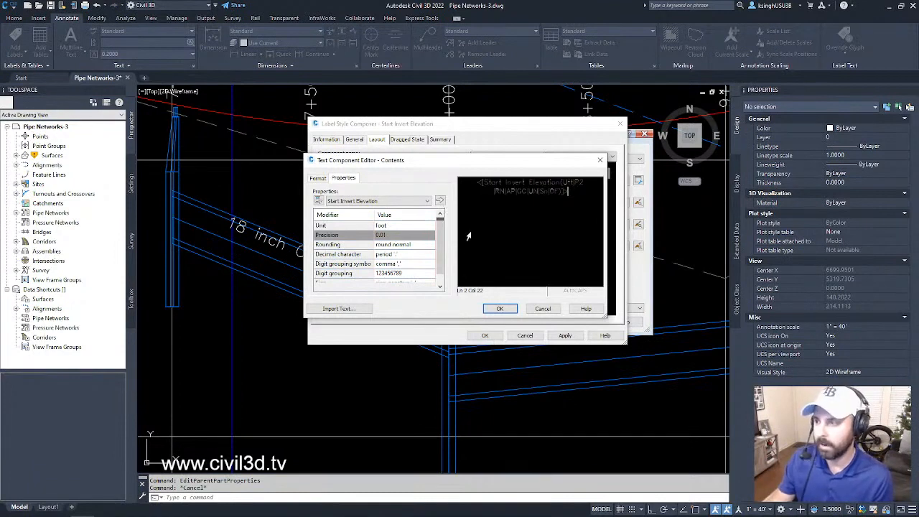
pyautogui.click(499, 309)
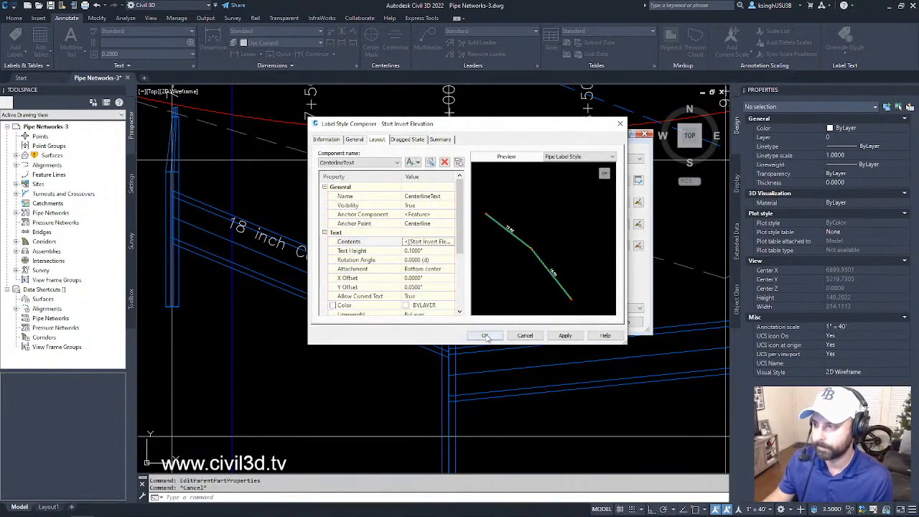
pyautogui.click(485, 336)
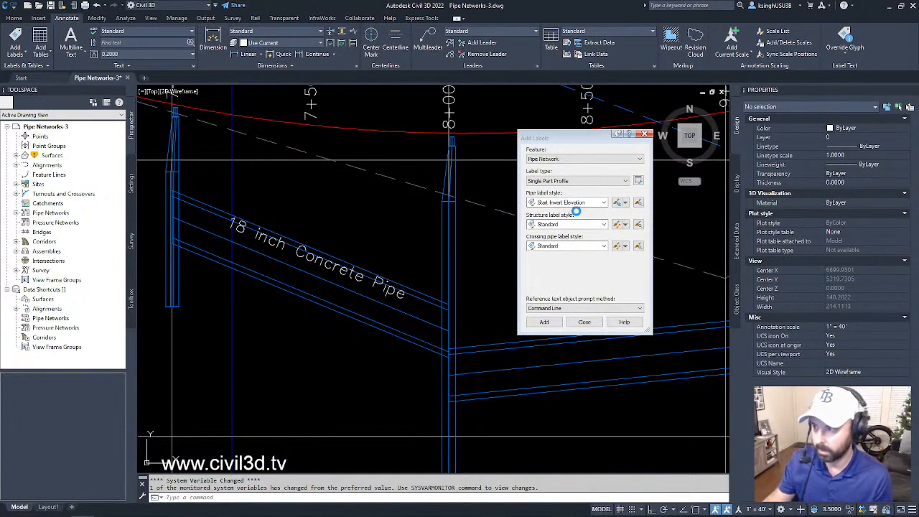
# - Add a Start Invert Elevation label to the pipe between stations 8+00 and 9+50 in the profile view and end the labelling command
pyautogui.click(544, 322)
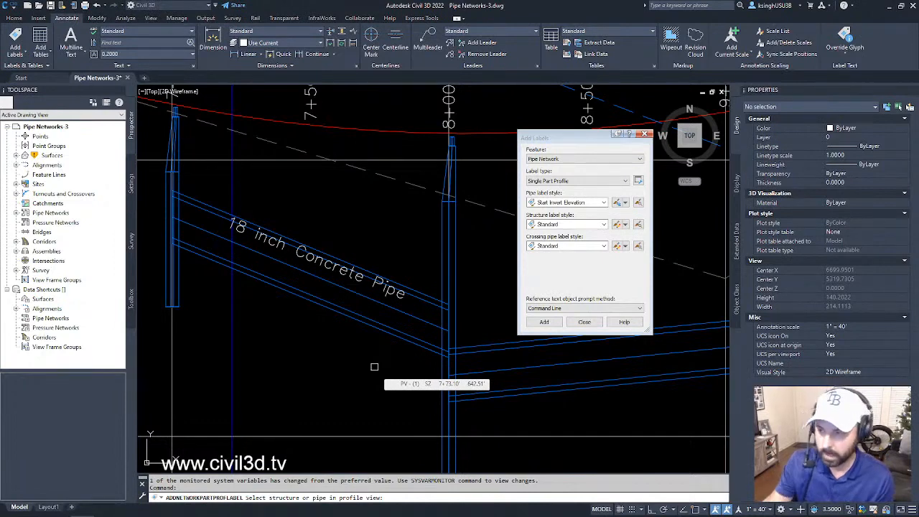
pyautogui.scroll(-2, 348, 355)
pyautogui.moveTo(346, 370); pyautogui.dragTo(331, 350, button='middle')
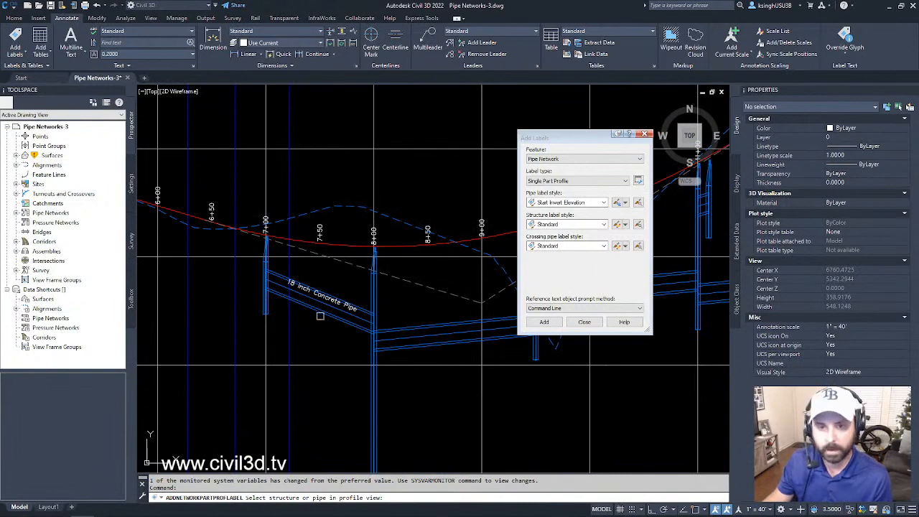
pyautogui.moveTo(399, 369); pyautogui.dragTo(316, 333, button='middle')
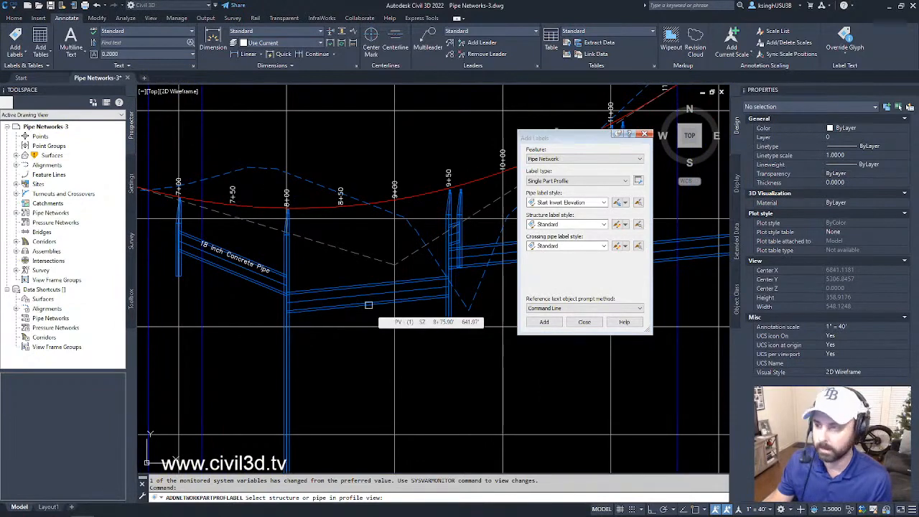
pyautogui.click(368, 305)
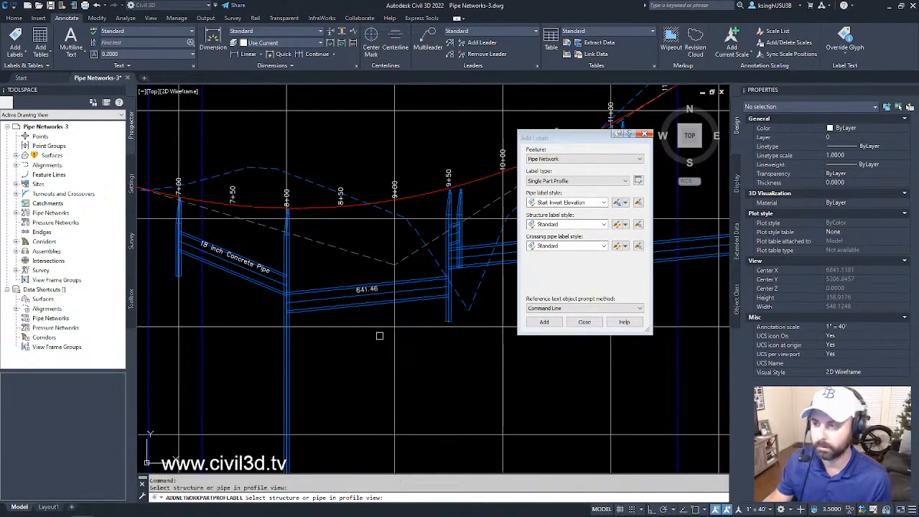
pyautogui.moveTo(343, 351); pyautogui.dragTo(382, 380, button='middle')
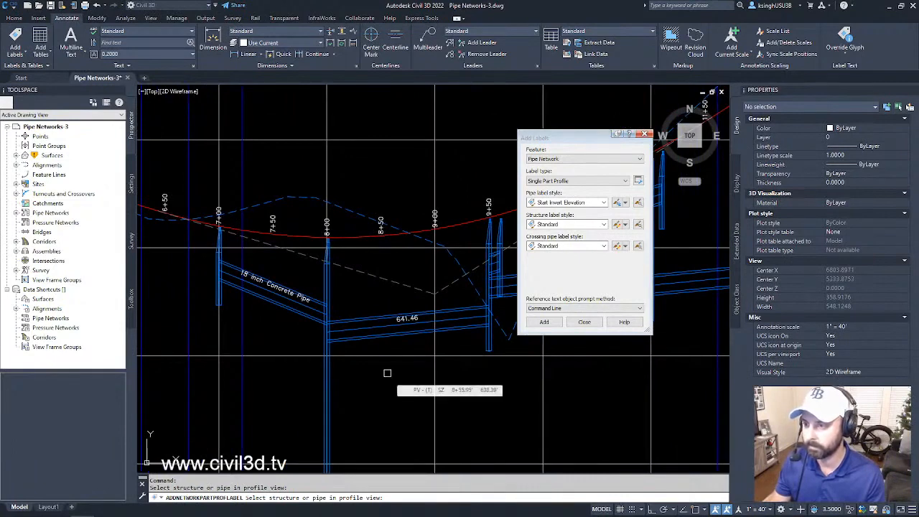
pyautogui.press('Return')
pyautogui.moveTo(417, 351); pyautogui.dragTo(402, 342, button='middle')
pyautogui.press('Escape')
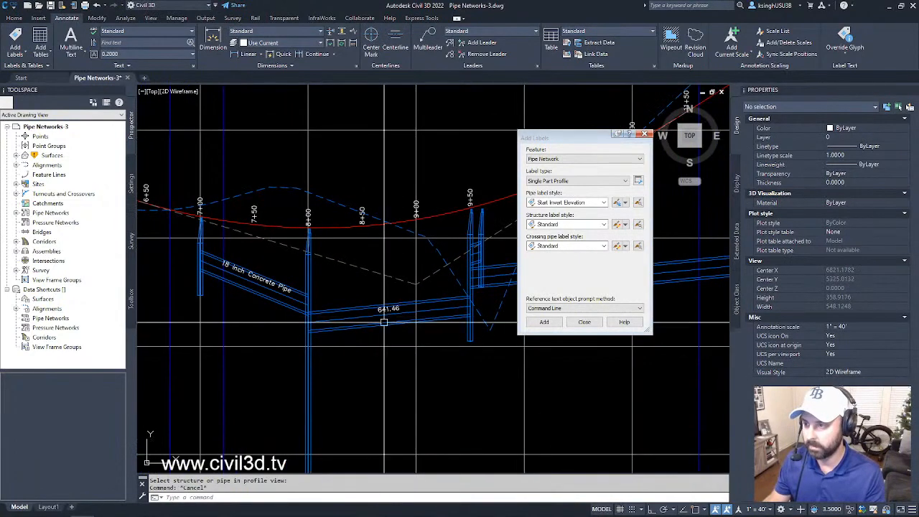
# - Check the start and end invert elevations in the properties of the labelled pipe between 8+00 and 9+50, closing them without changes
pyautogui.scroll(5, 398, 315)
pyautogui.scroll(-3, 398, 316)
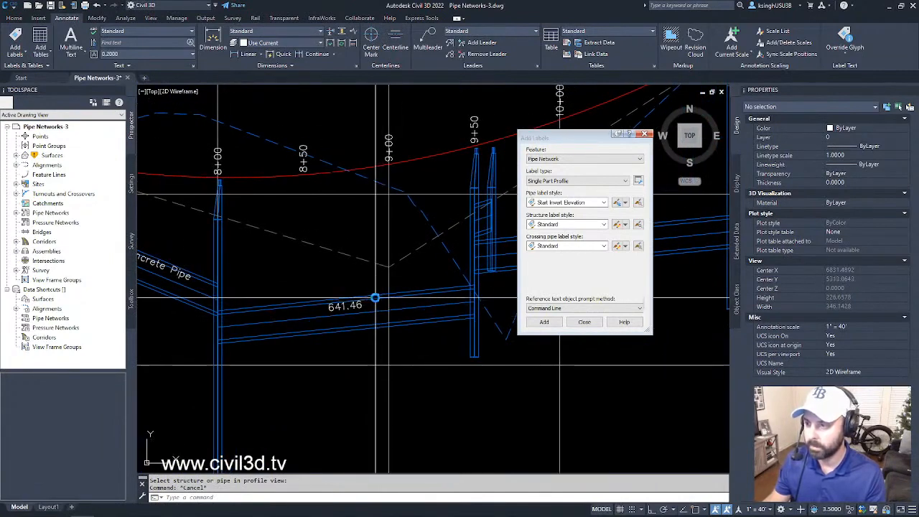
pyautogui.click(385, 327)
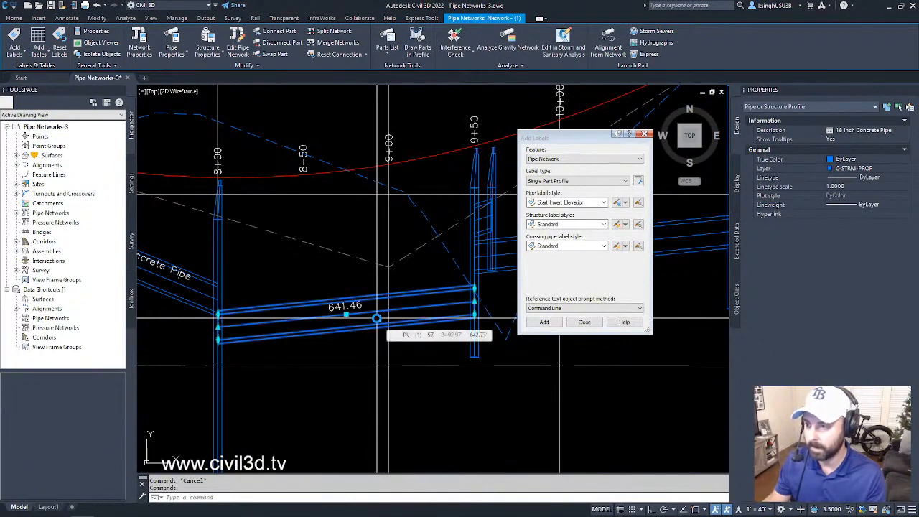
pyautogui.rightClick(377, 318)
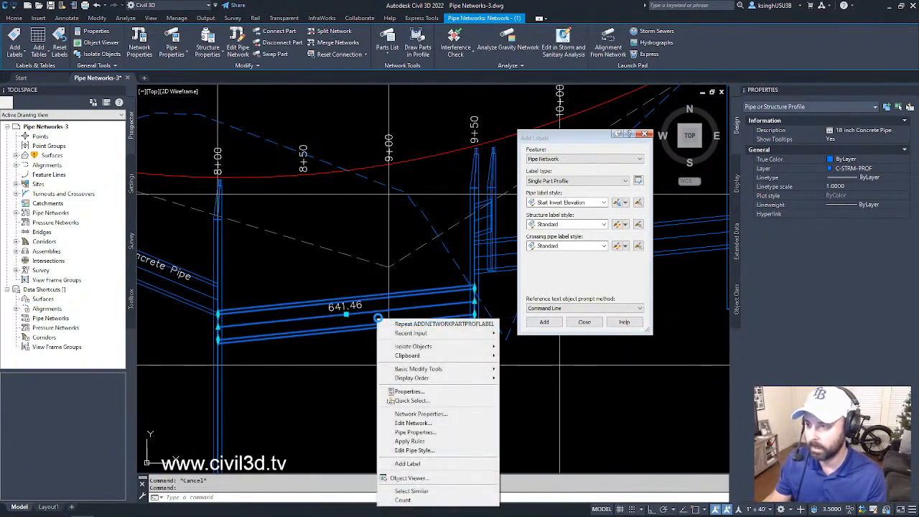
pyautogui.click(439, 431)
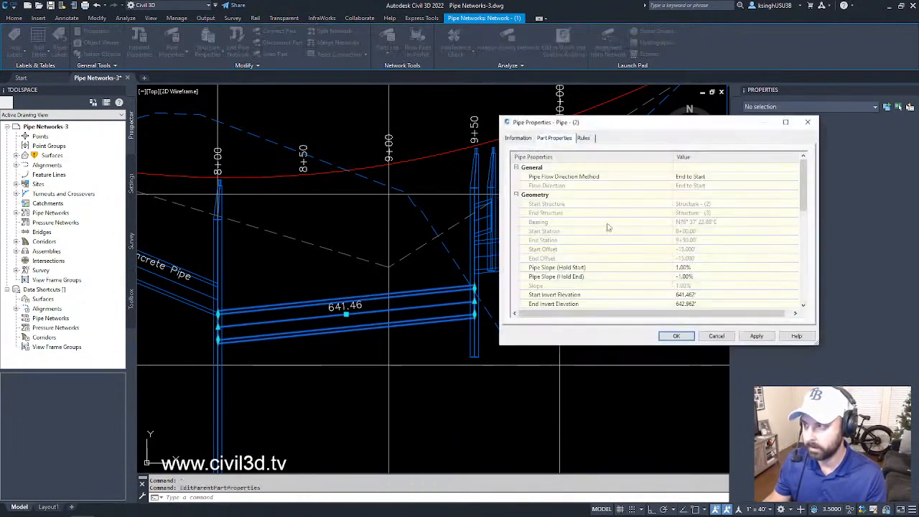
pyautogui.moveTo(805, 179); pyautogui.dragTo(800, 198)
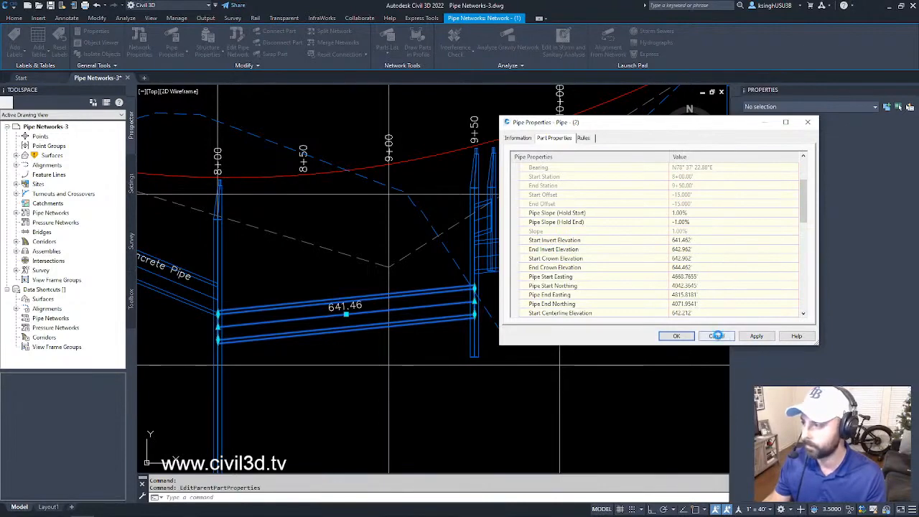
pyautogui.click(720, 336)
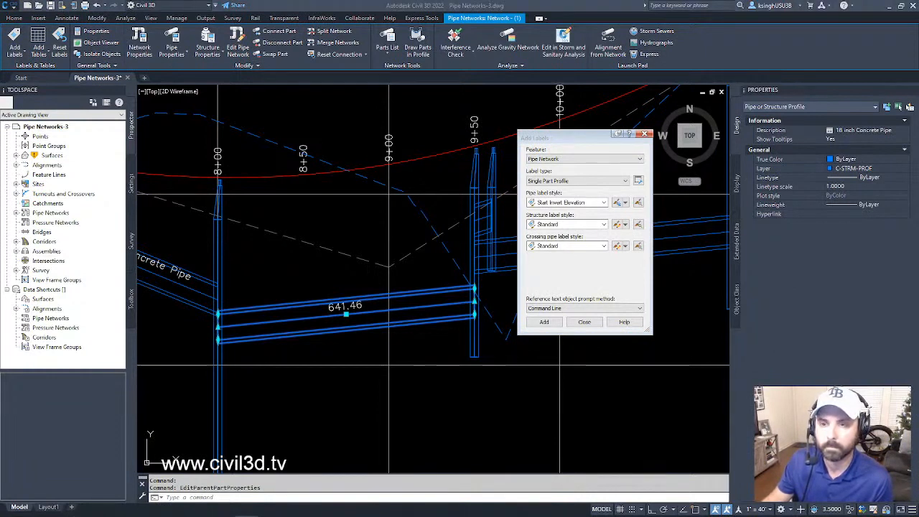
# - Deselect the pipe, select its start invert elevation label and keep the Add Labels dialog clear of it
pyautogui.click(590, 138)
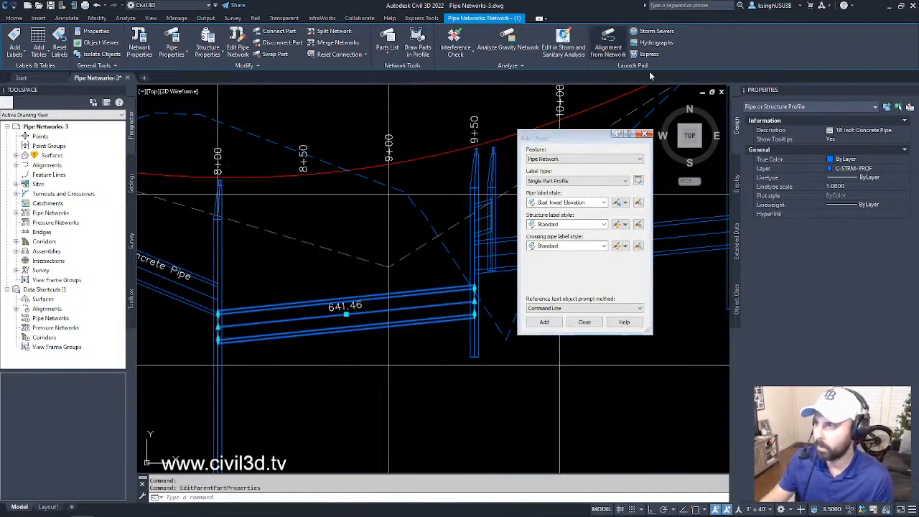
pyautogui.moveTo(582, 140); pyautogui.dragTo(780, 257)
pyautogui.moveTo(361, 350); pyautogui.dragTo(424, 331, button='middle')
pyautogui.press('Escape')
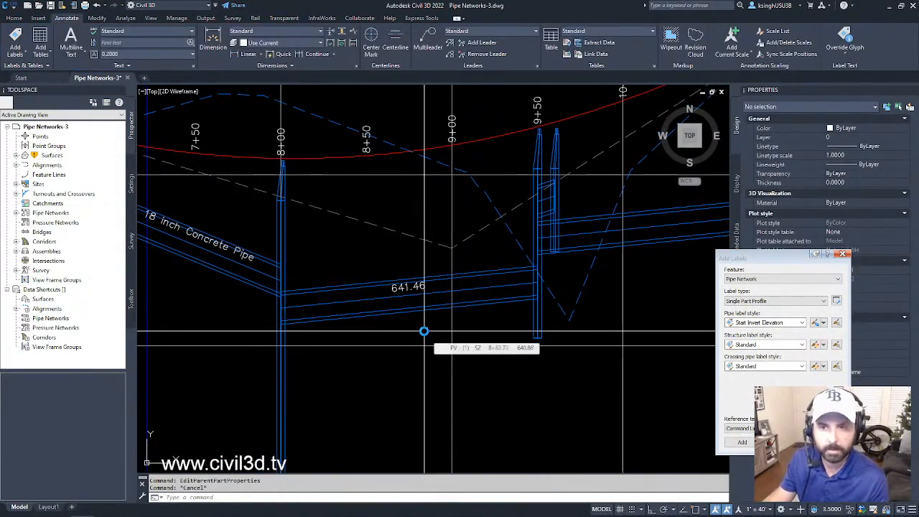
pyautogui.scroll(4, 440, 297)
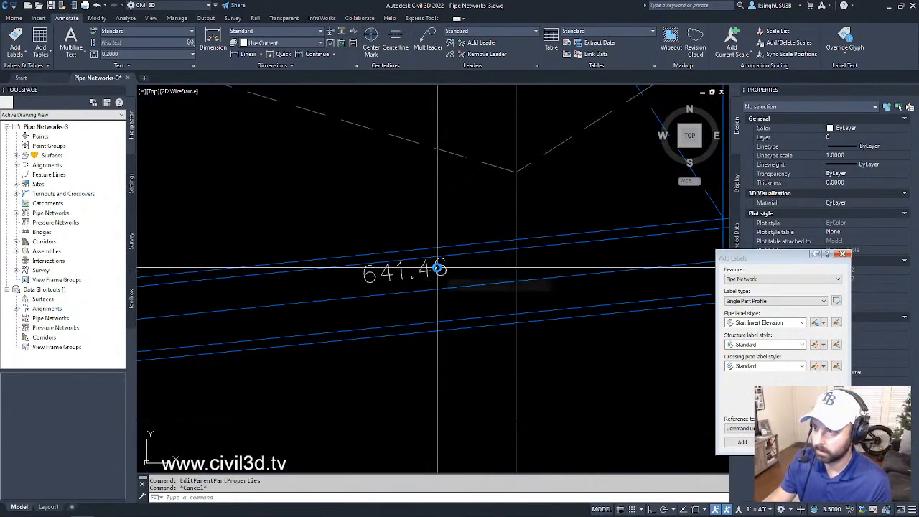
pyautogui.click(437, 268)
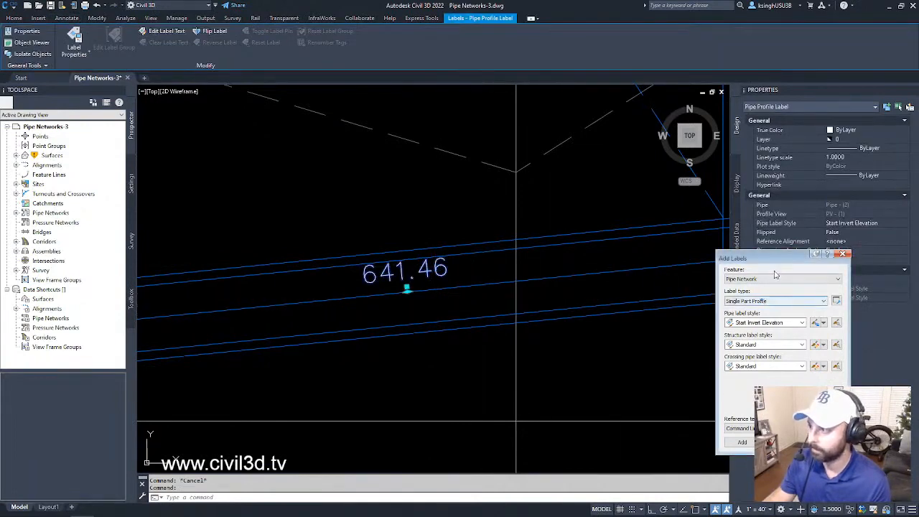
pyautogui.moveTo(786, 258); pyautogui.dragTo(649, 280)
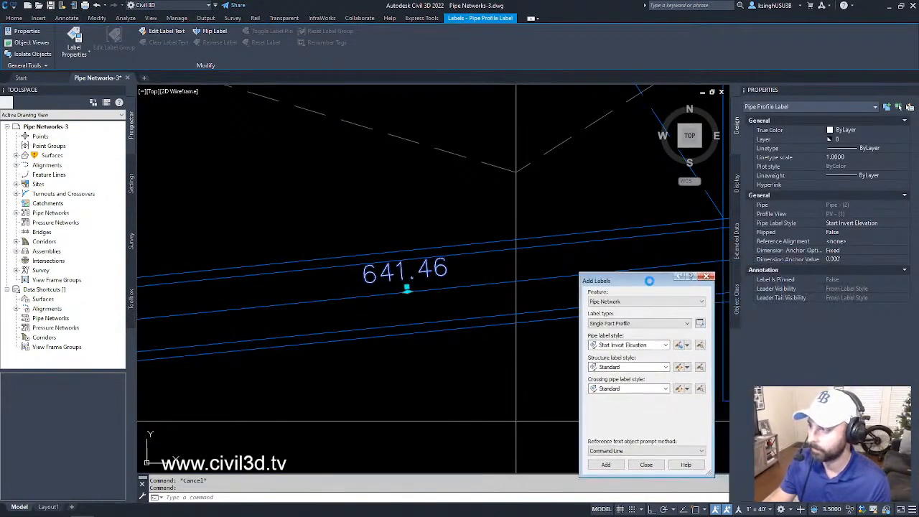
# - Slide the start invert elevation label along the pipe to its end near station 8+00
pyautogui.scroll(-3, 431, 317)
pyautogui.scroll(4, 433, 313)
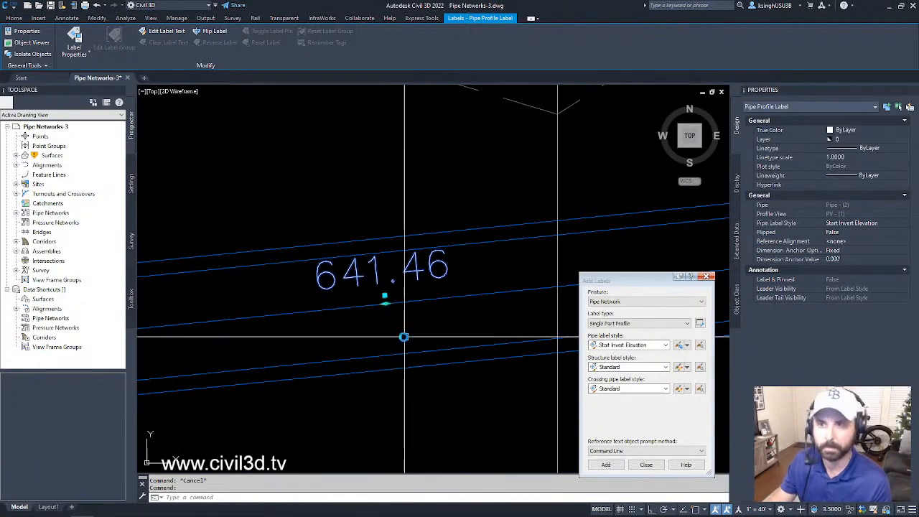
pyautogui.scroll(-3, 403, 337)
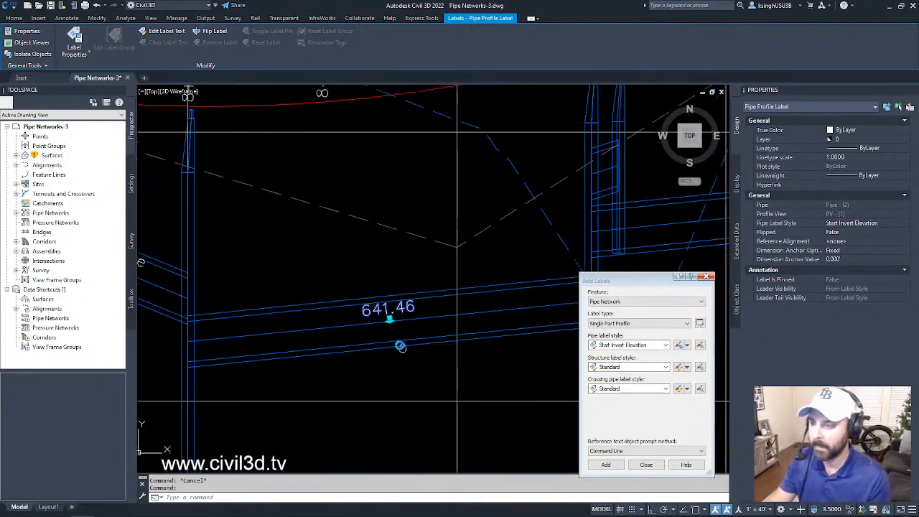
pyautogui.moveTo(400, 346); pyautogui.dragTo(362, 321, button='middle')
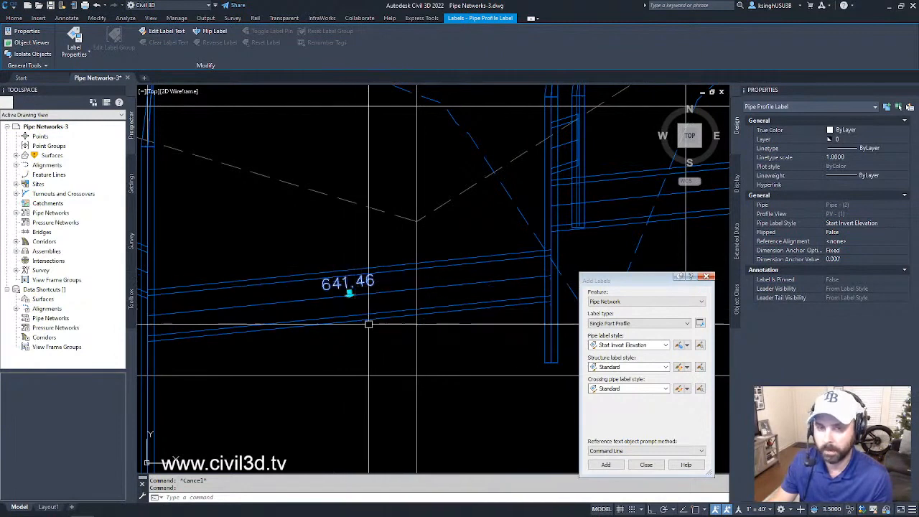
pyautogui.scroll(2, 356, 307)
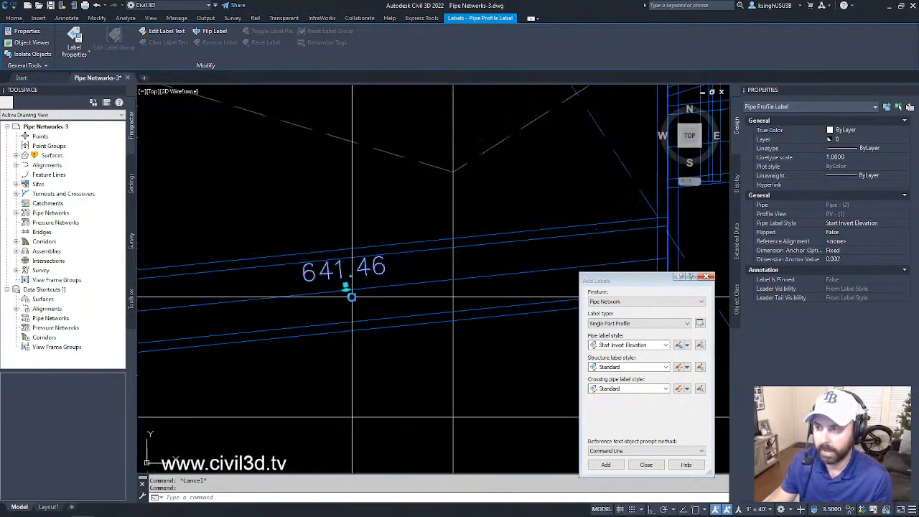
pyautogui.click(346, 287)
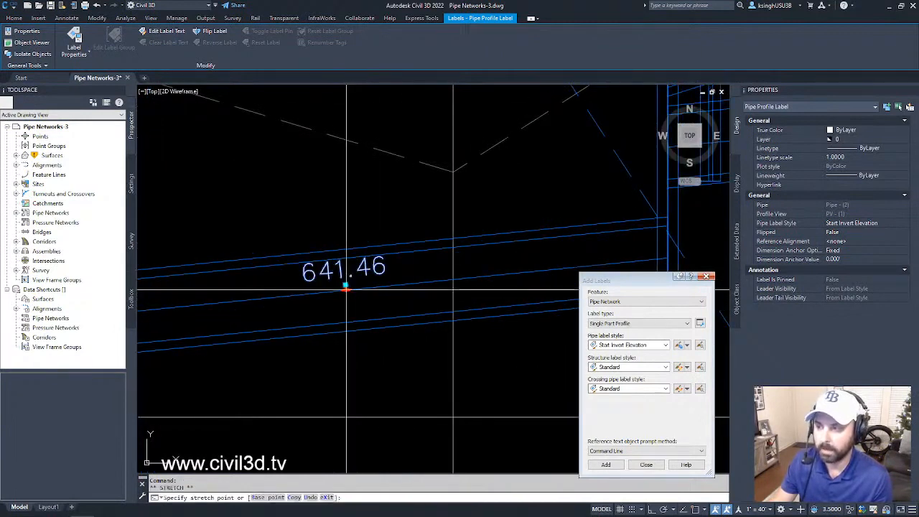
pyautogui.scroll(-3, 346, 287)
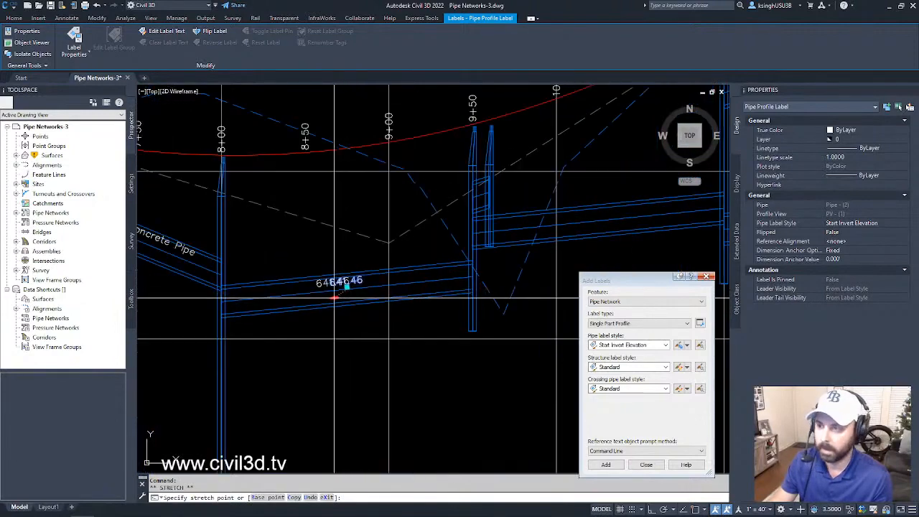
pyautogui.click(251, 320)
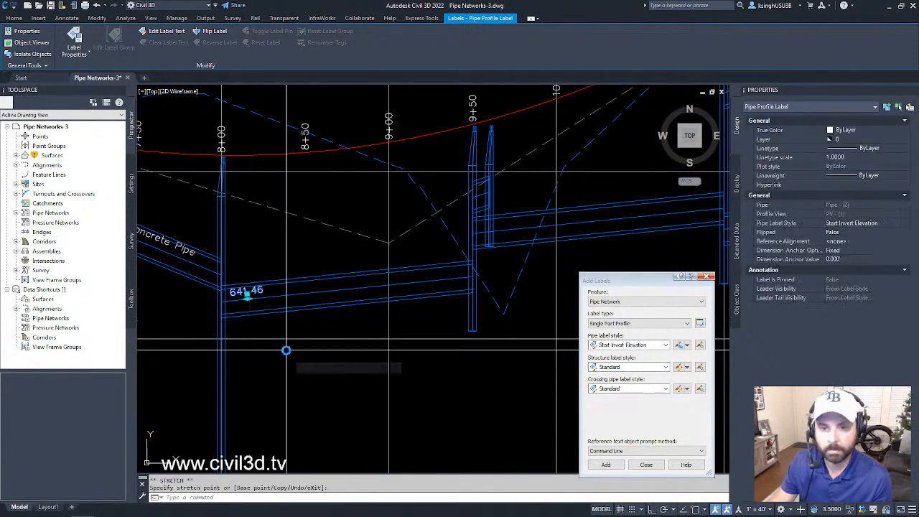
# - Slide the invert label to the pipe's end near station 9+50 and pull its text off above the pipe near 9+00 with a leader
pyautogui.click(247, 296)
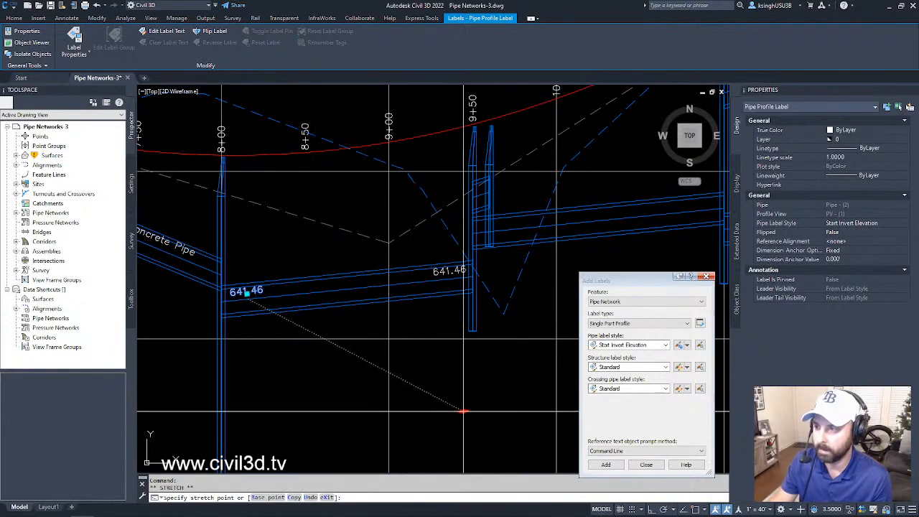
pyautogui.click(463, 414)
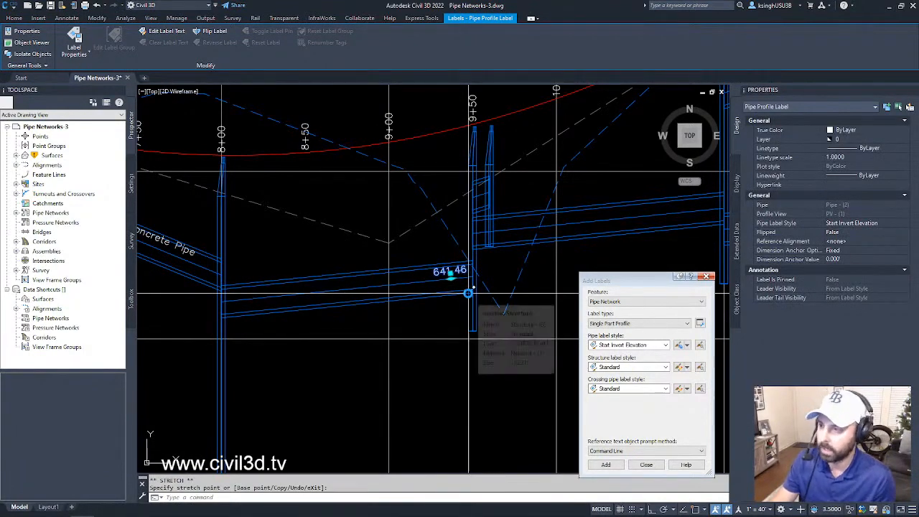
pyautogui.rightClick(468, 293)
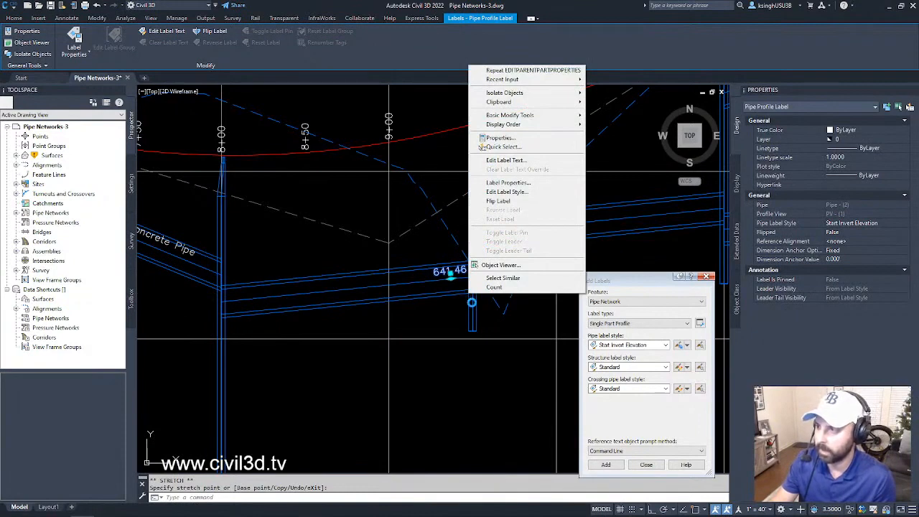
pyautogui.press('Escape')
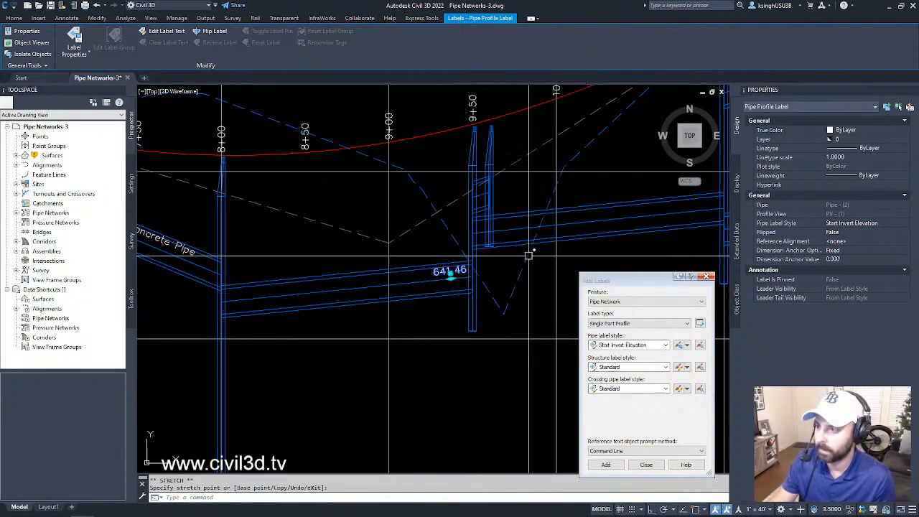
pyautogui.click(450, 272)
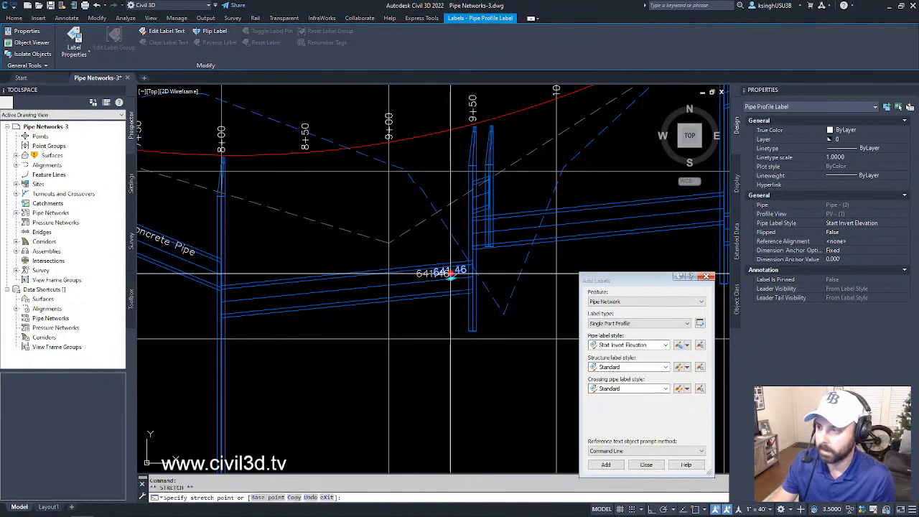
pyautogui.click(399, 221)
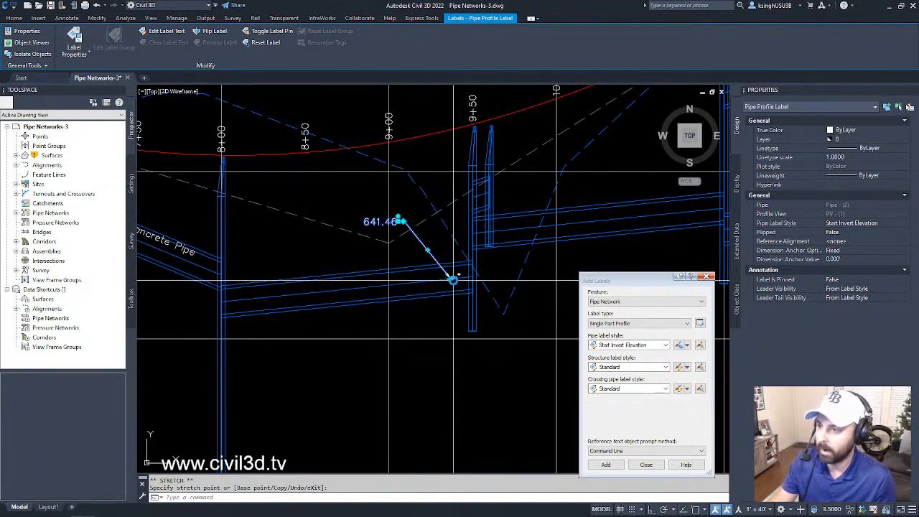
# - Shift the leadered label's anchor along the pipe toward station 8+00 and back to the pipe's end near 9+50
pyautogui.click(451, 278)
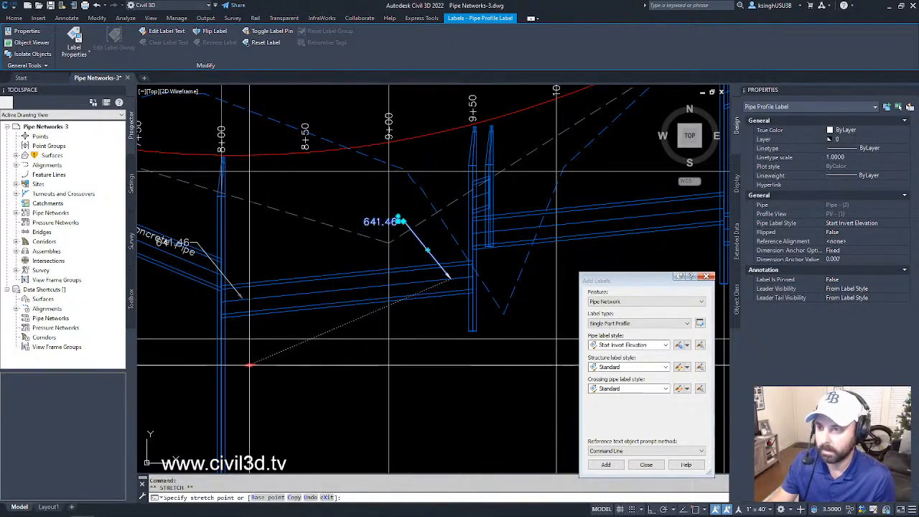
pyautogui.click(315, 353)
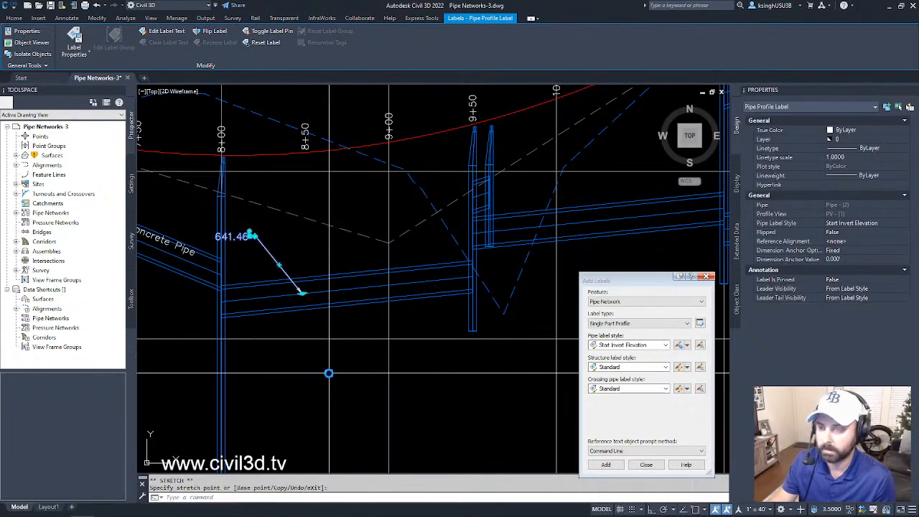
pyautogui.click(301, 292)
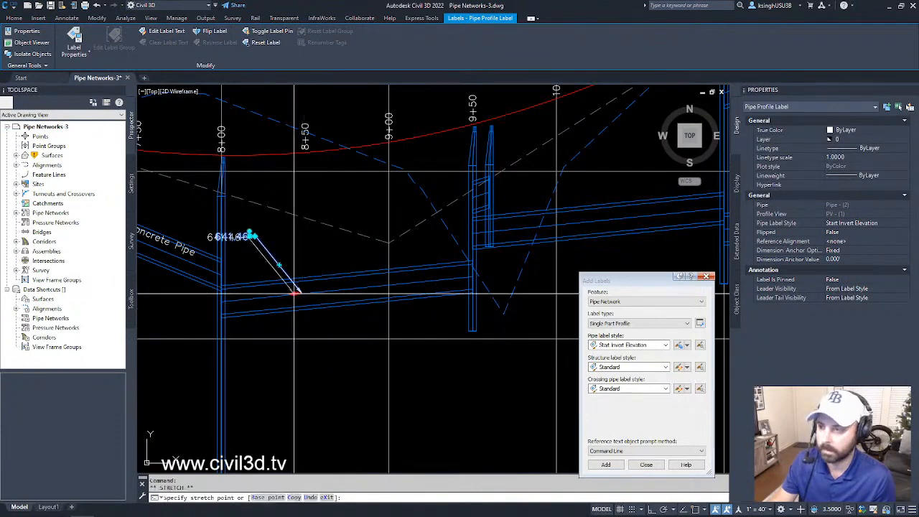
pyautogui.click(240, 304)
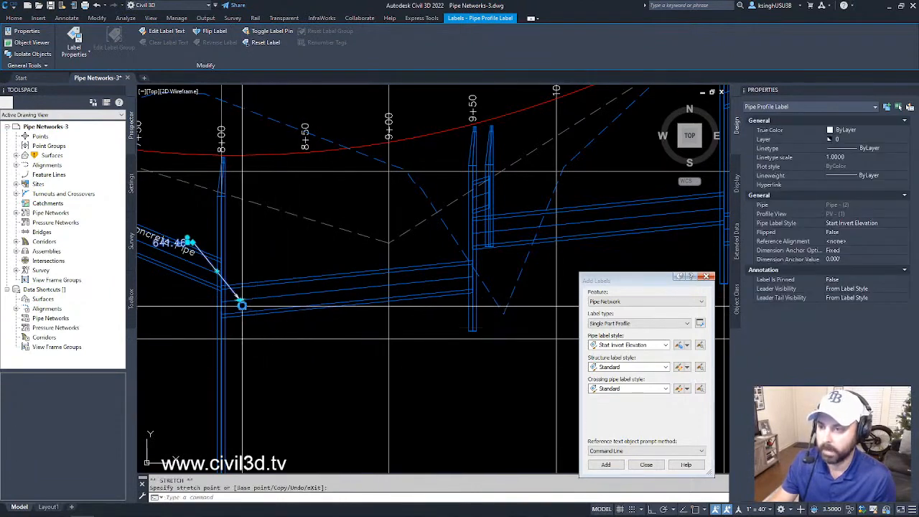
pyautogui.click(238, 300)
pyautogui.click(460, 280)
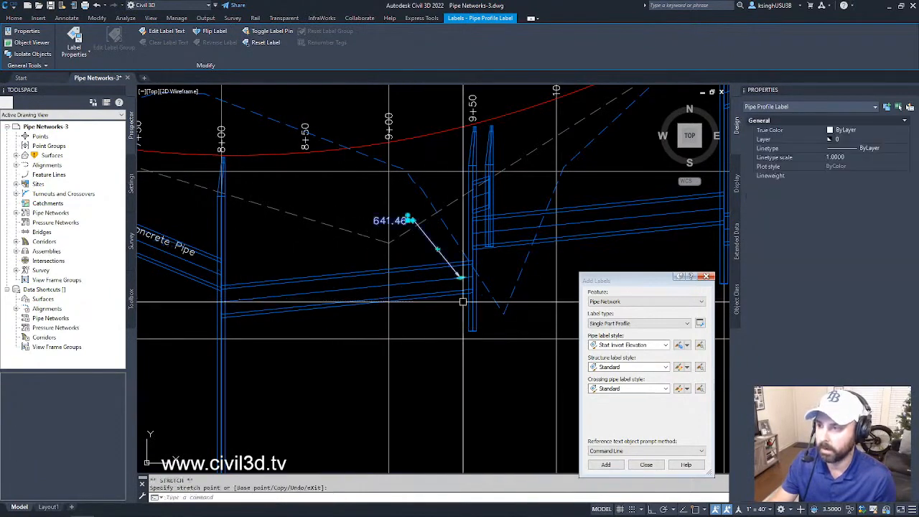
# - Move the invert label's leadered text below the pipe between stations 9+00 and 9+50, and shift its anchor along the pipe to near 8+50
pyautogui.scroll(4, 407, 230)
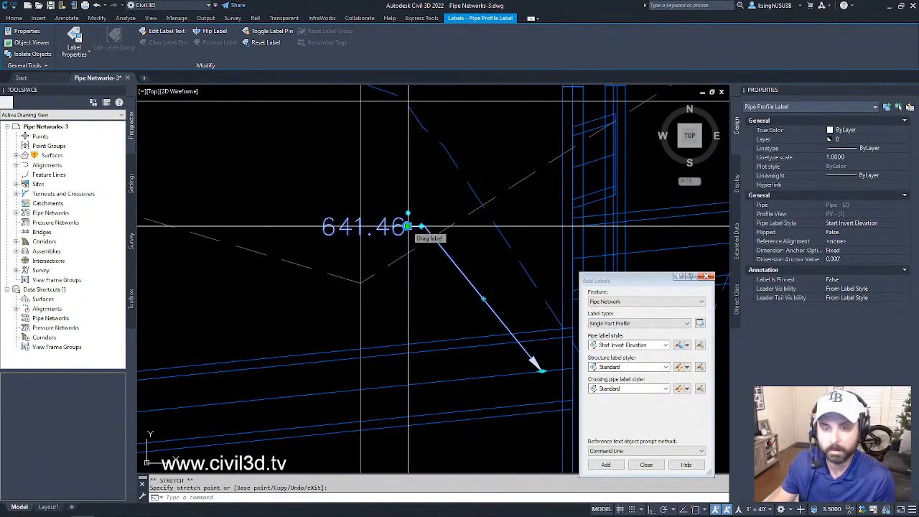
pyautogui.click(407, 227)
pyautogui.scroll(-4, 407, 227)
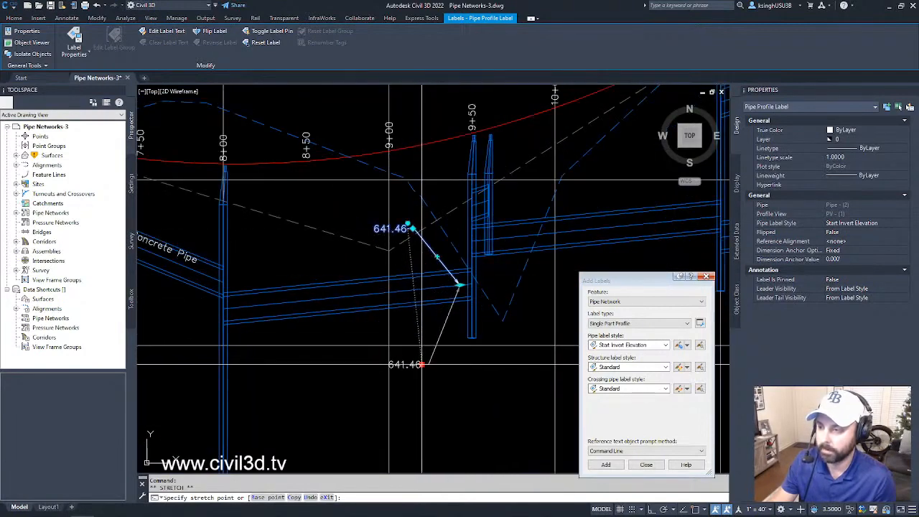
pyautogui.click(423, 363)
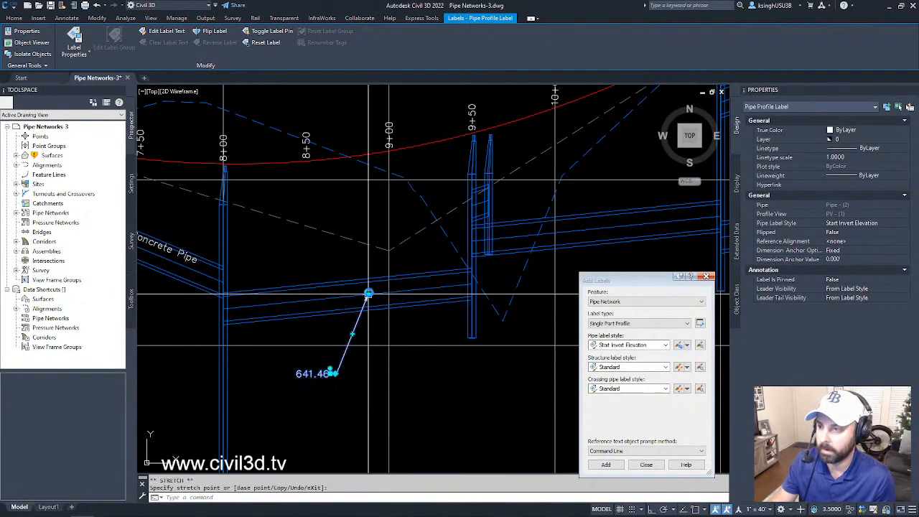
pyautogui.click(299, 303)
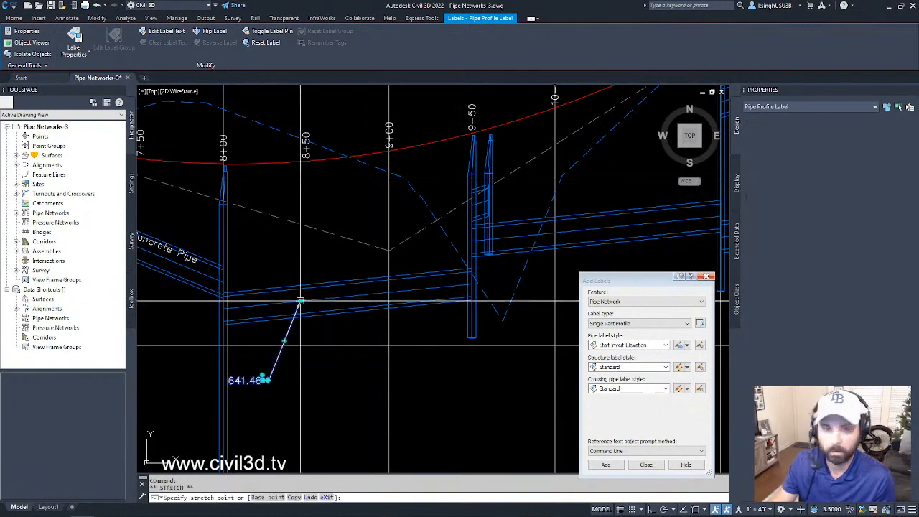
# - Try the label's leadered text above the pipe near station 9+00, below the pipe, and just beneath the pipe near 9+20
pyautogui.click(265, 380)
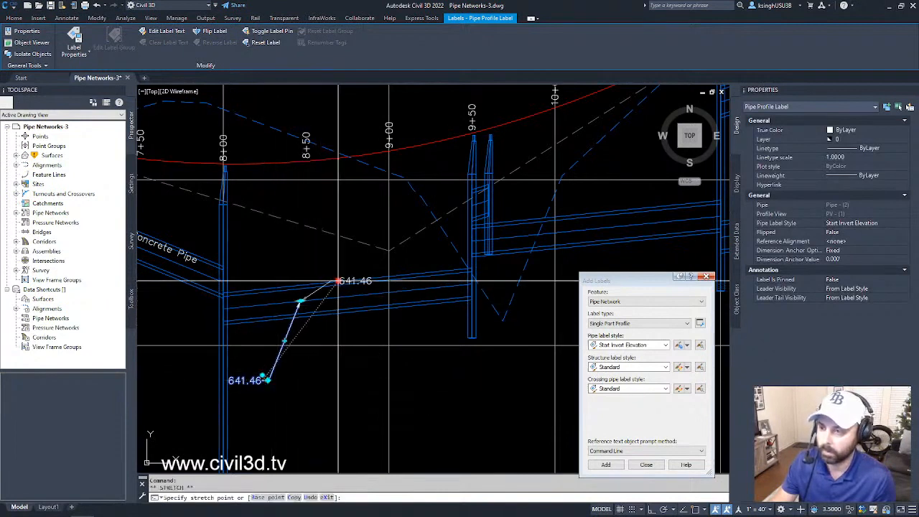
pyautogui.click(366, 224)
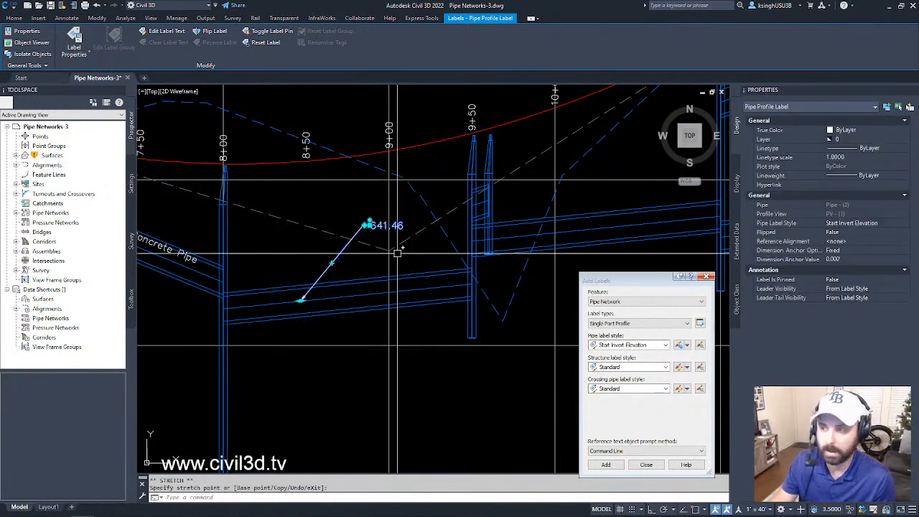
pyautogui.click(367, 224)
pyautogui.click(404, 369)
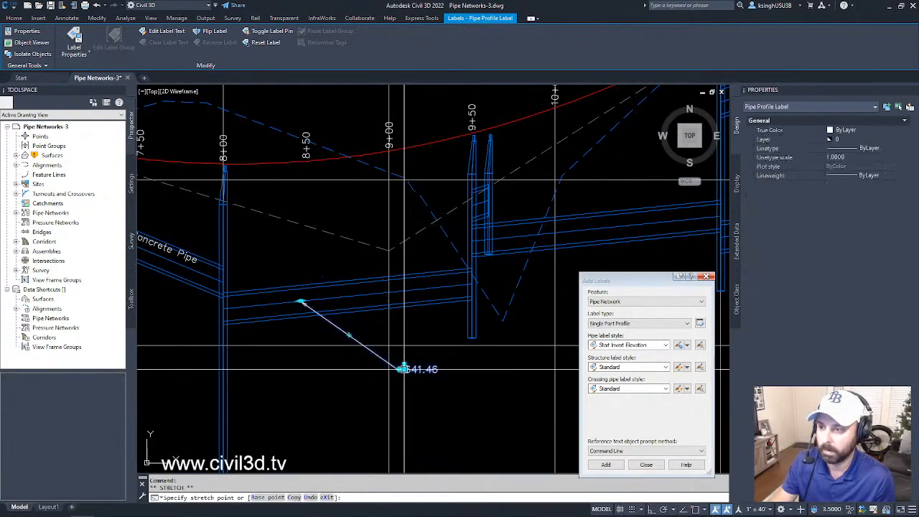
pyautogui.click(404, 369)
pyautogui.click(416, 323)
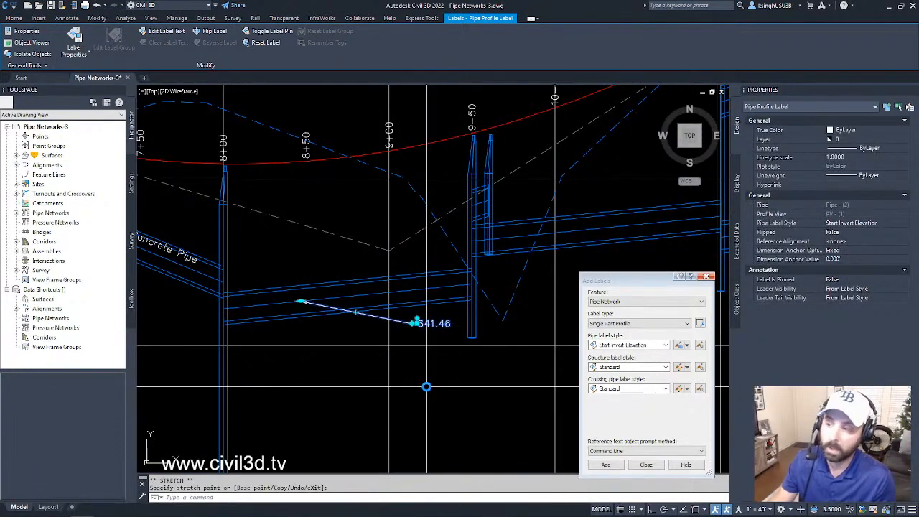
# - Reset the invert label to its default leaderless placement and slide it along the pipe to between stations 8+50 and 9+00
pyautogui.rightClick(374, 334)
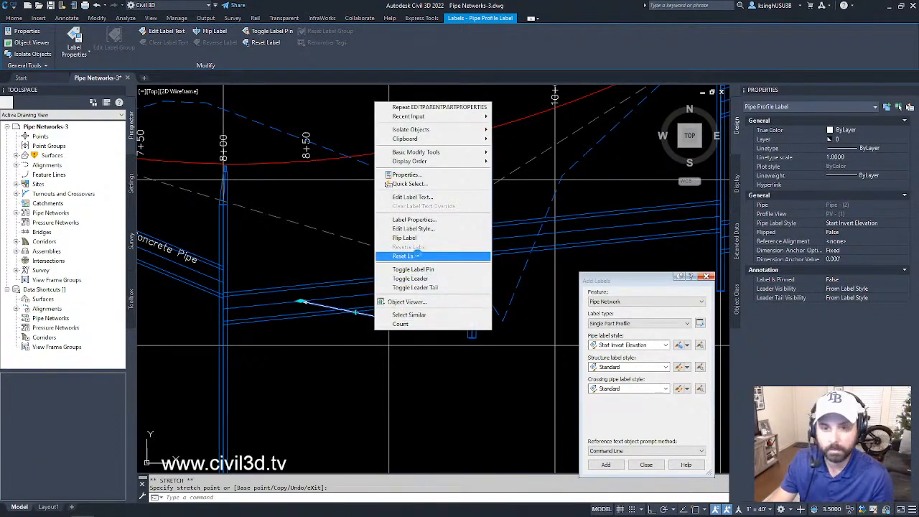
pyautogui.click(415, 256)
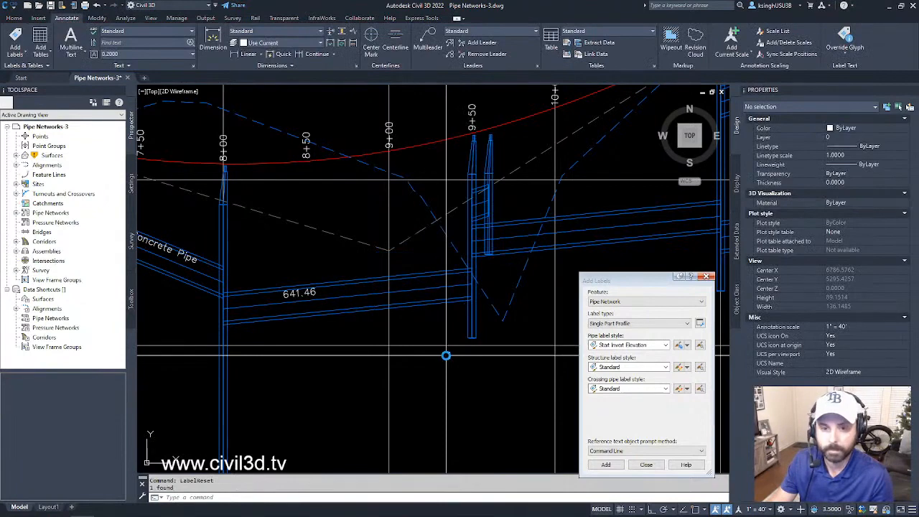
pyautogui.scroll(3, 325, 303)
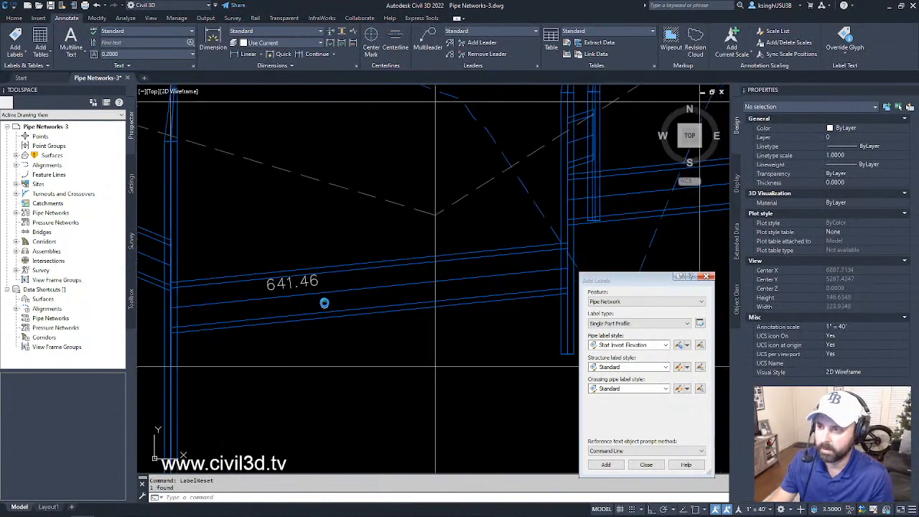
pyautogui.click(314, 282)
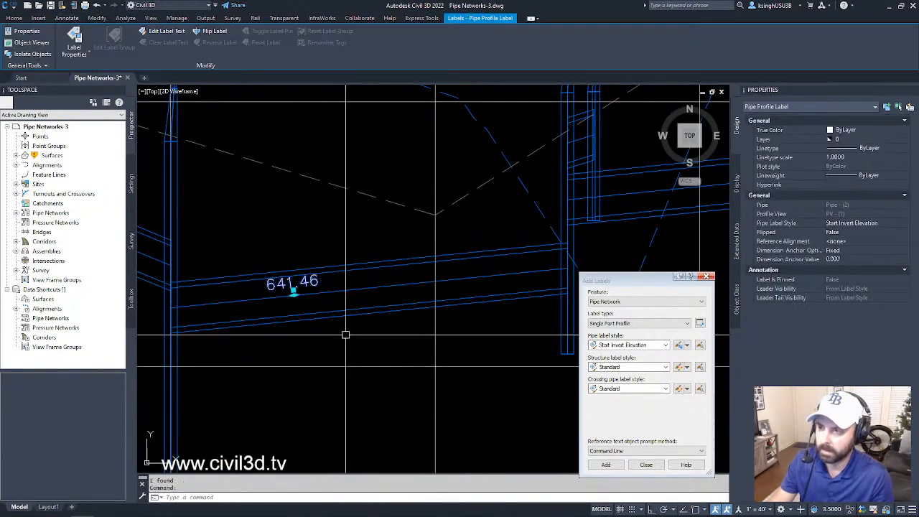
pyautogui.click(294, 291)
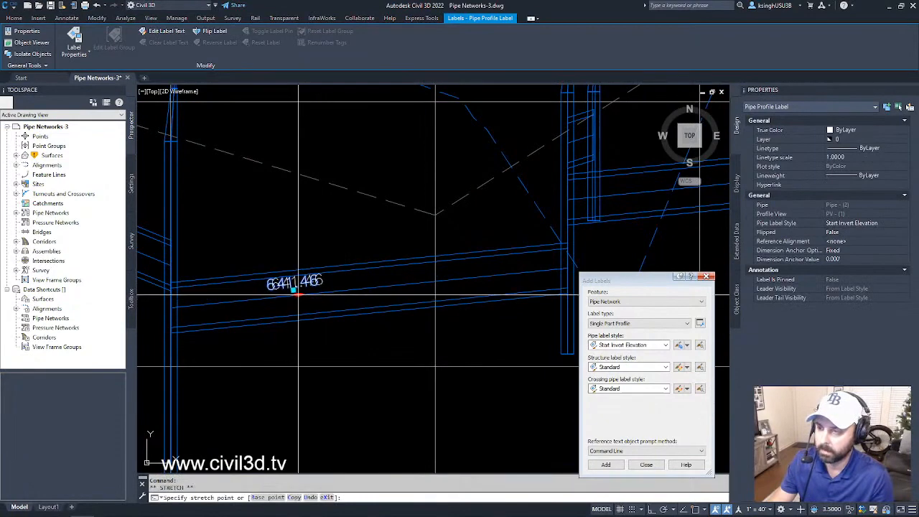
pyautogui.click(374, 283)
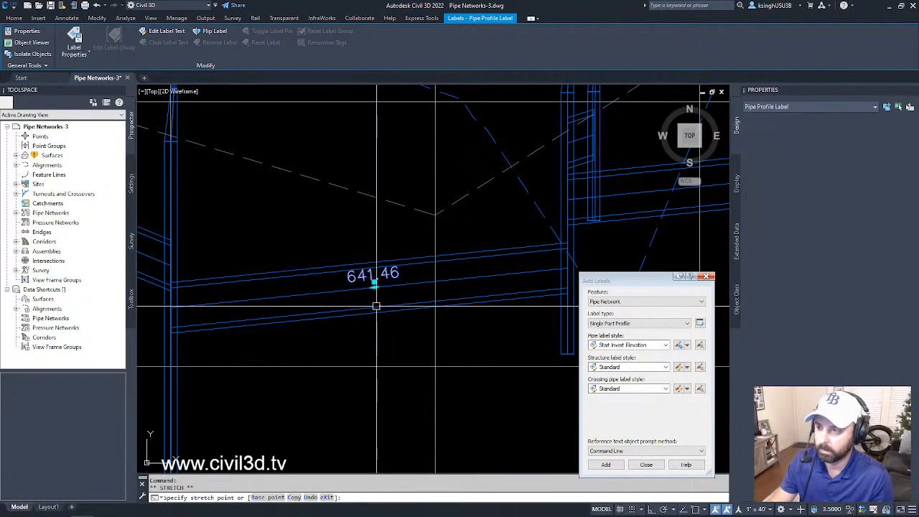
# - Slide the reset invert label to the pipe's end near station 9+50, pull its text above the pipe near 9+00 and deselect it
pyautogui.moveTo(421, 374); pyautogui.dragTo(366, 341, button='middle')
pyautogui.scroll(-2, 387, 348)
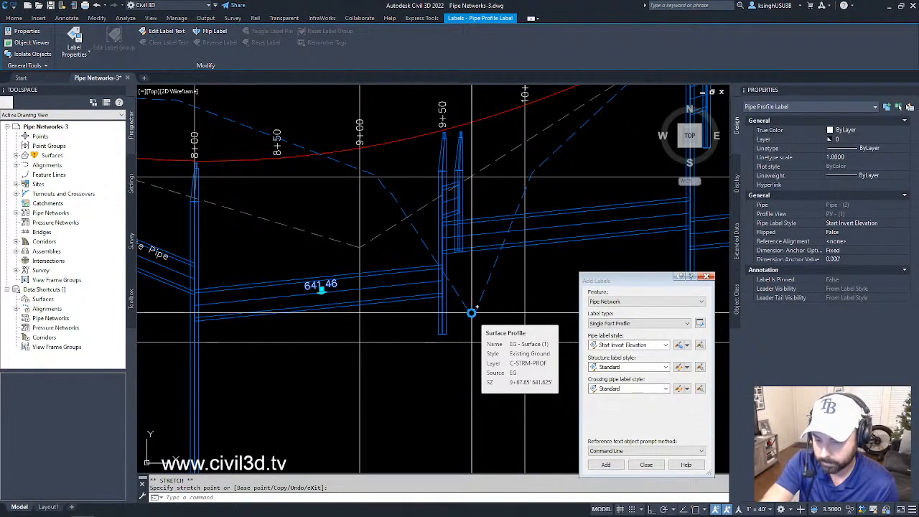
pyautogui.moveTo(285, 300); pyautogui.dragTo(298, 325, button='middle')
pyautogui.click(335, 317)
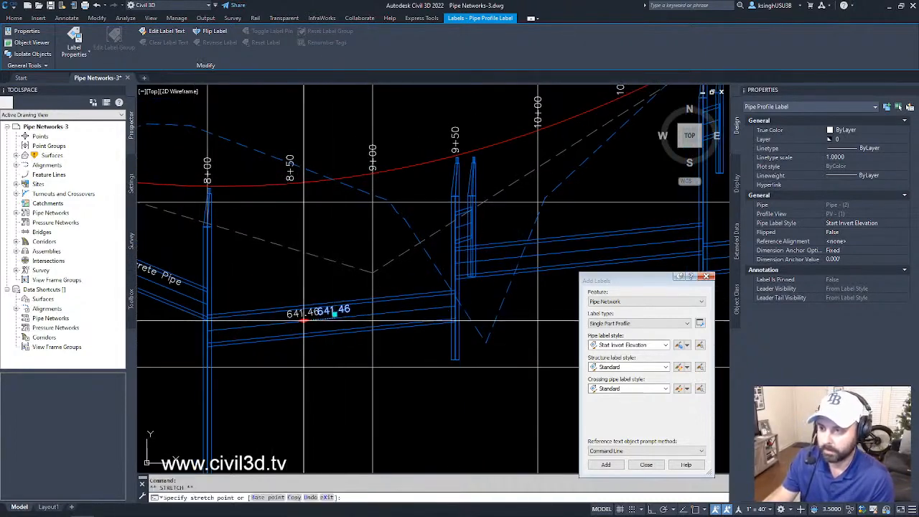
pyautogui.click(298, 319)
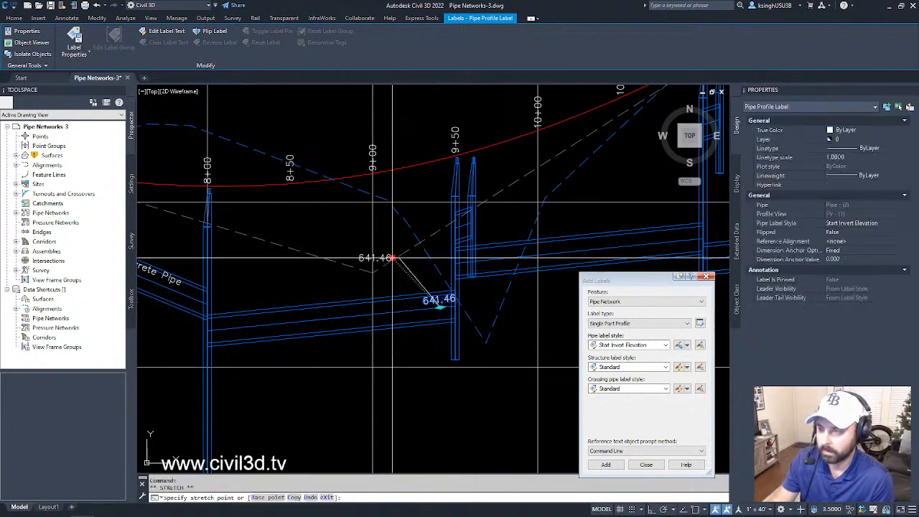
pyautogui.click(386, 253)
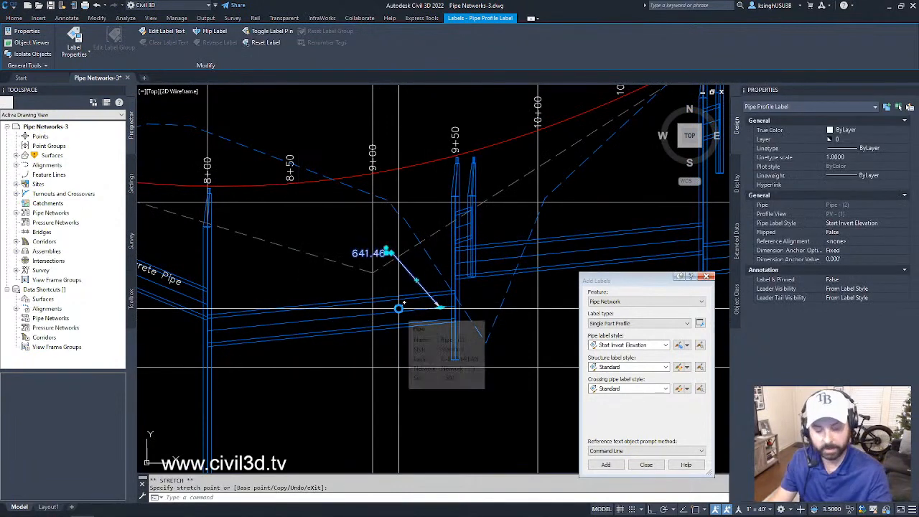
pyautogui.press('Escape')
pyautogui.press('Escape')
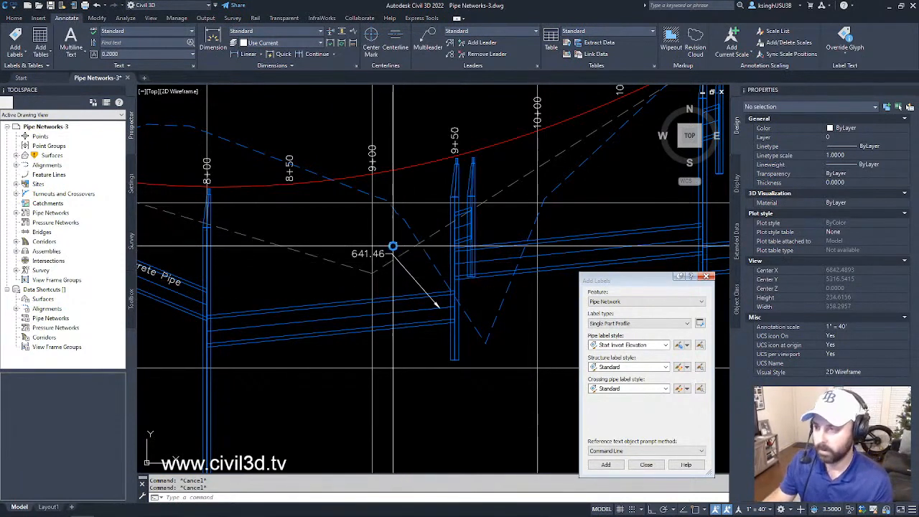
# - Examine the storm network in plan, focusing on the pipe run branching off the road corridor near station 8+00
pyautogui.scroll(-8, 396, 233)
pyautogui.scroll(-6, 393, 234)
pyautogui.moveTo(376, 260); pyautogui.dragTo(419, 196, button='middle')
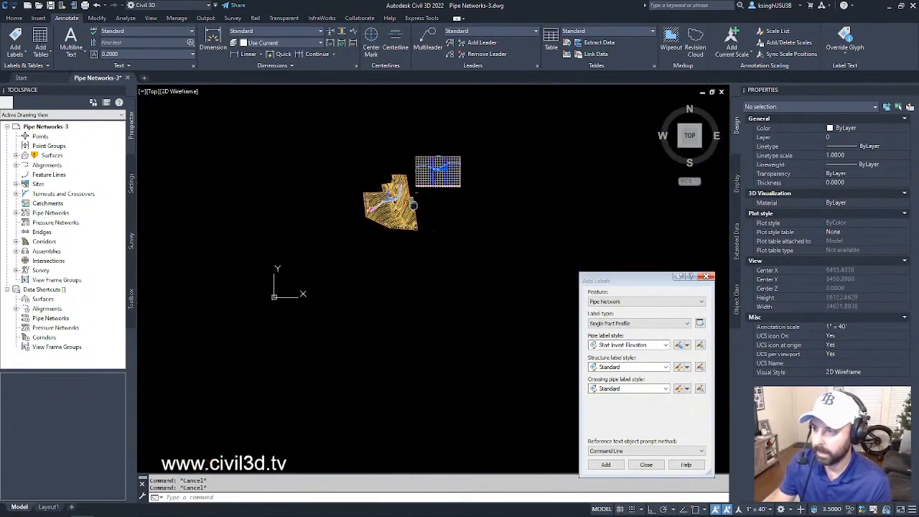
pyautogui.scroll(8, 388, 196)
pyautogui.scroll(6, 423, 255)
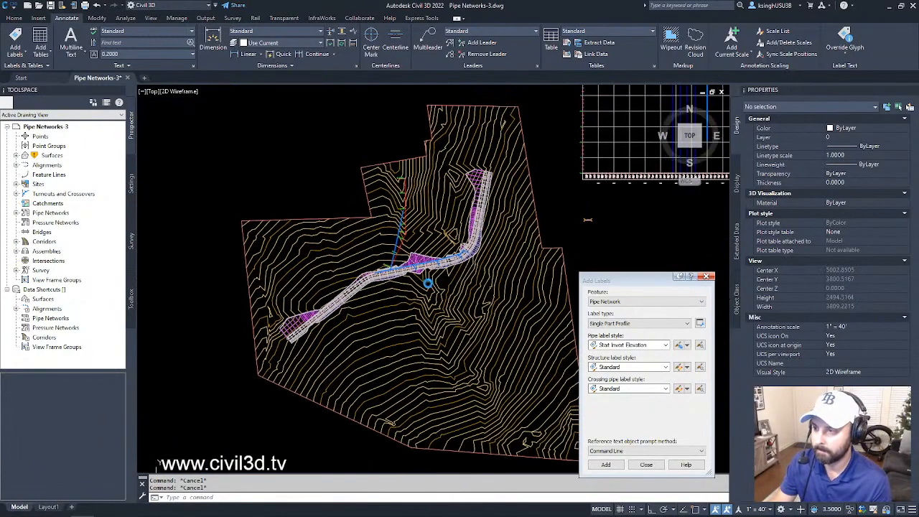
pyautogui.moveTo(393, 235); pyautogui.dragTo(432, 302, button='middle')
pyautogui.scroll(2, 423, 290)
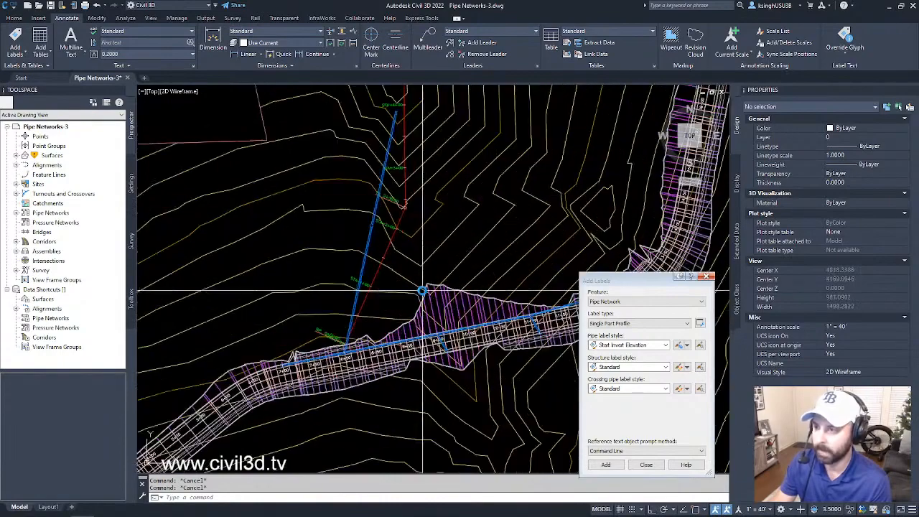
pyautogui.moveTo(420, 271); pyautogui.dragTo(453, 313, button='middle')
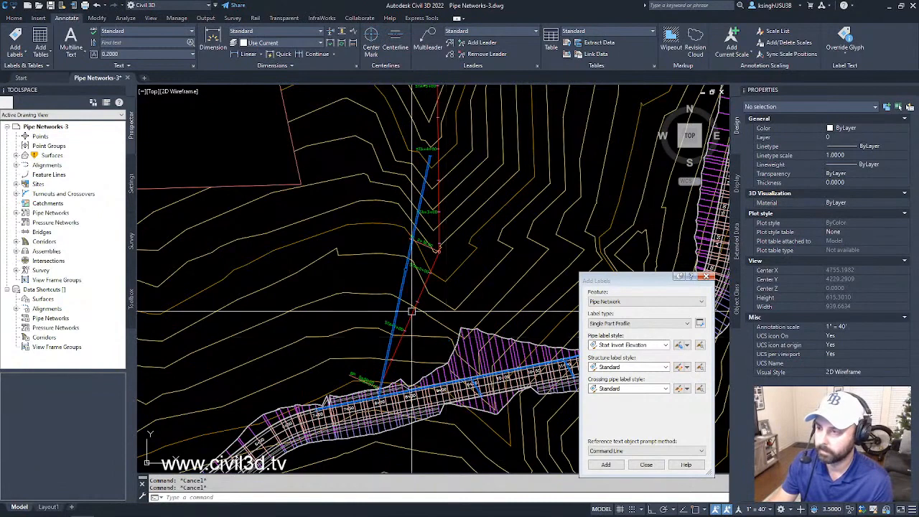
pyautogui.moveTo(412, 311); pyautogui.dragTo(428, 328, button='middle')
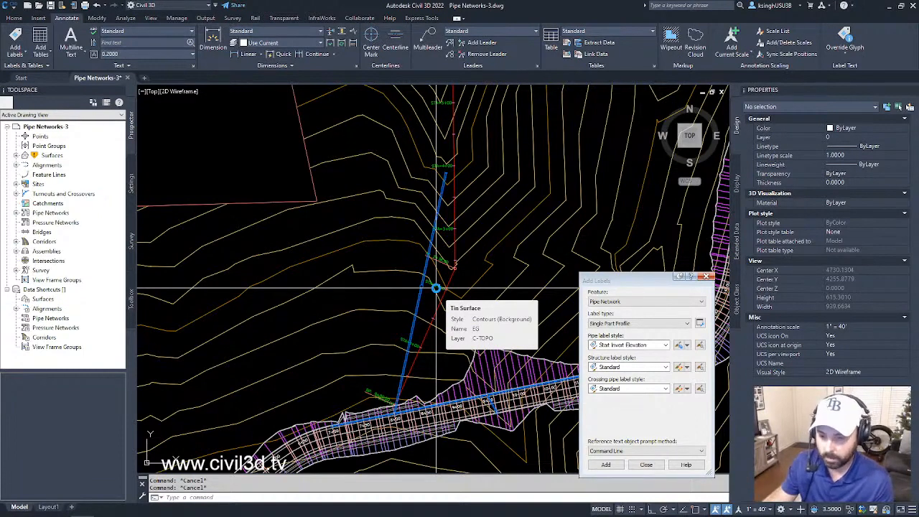
# - Set the Add Labels dialog to the Spanning Pipes Plan label type with the 2D Length - Total Span pipe label style
pyautogui.moveTo(624, 279); pyautogui.dragTo(621, 227)
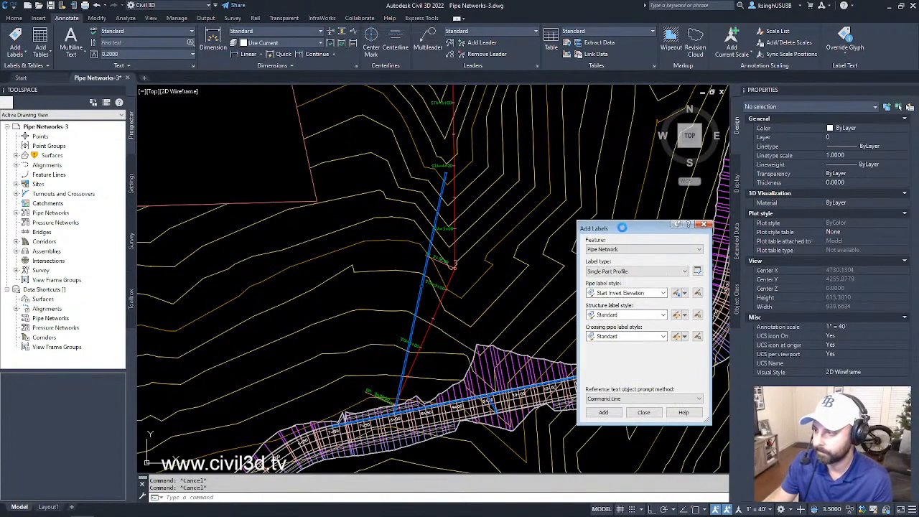
pyautogui.click(629, 271)
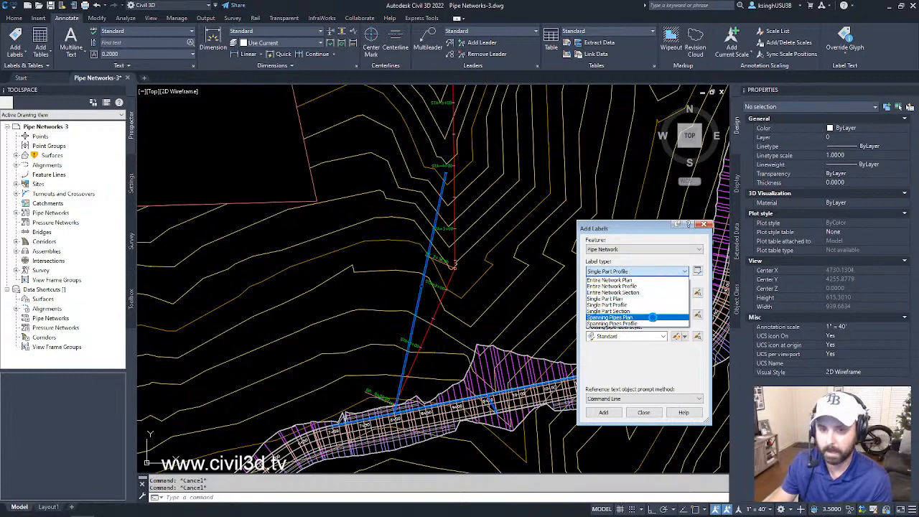
pyautogui.click(652, 316)
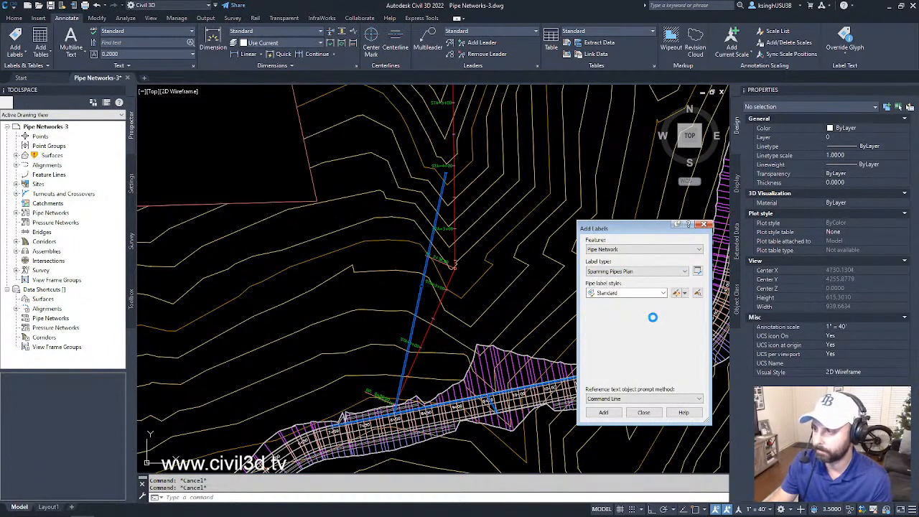
pyautogui.click(639, 293)
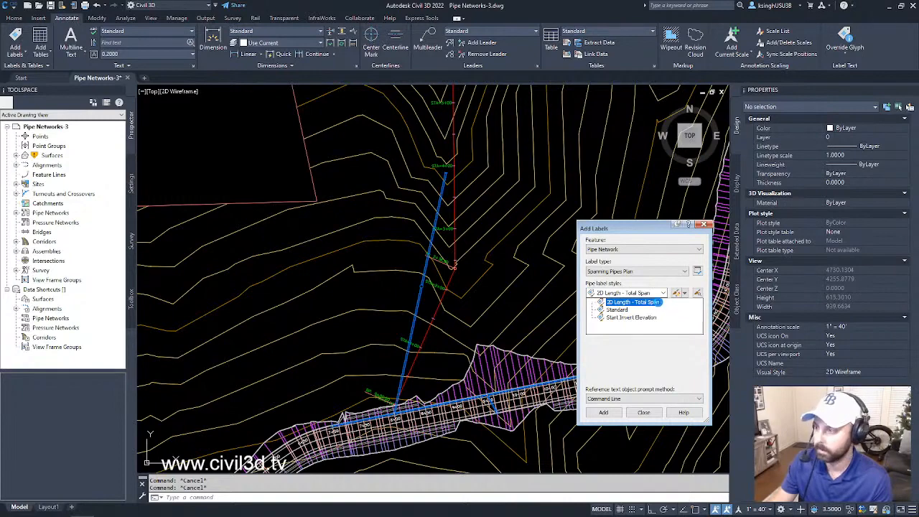
pyautogui.click(658, 303)
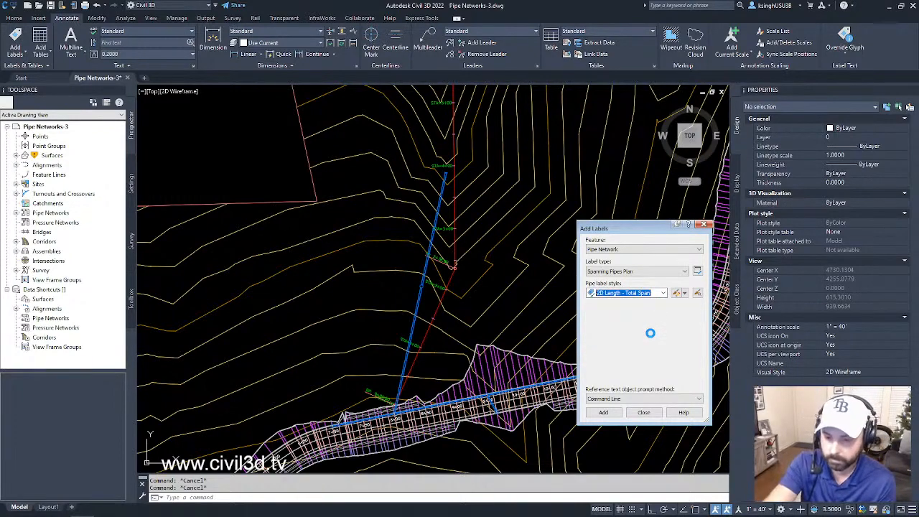
# - Add a spanning 2D Length - Total Span label across the two connected branch pipes, placing it near station 1+00
pyautogui.click(605, 412)
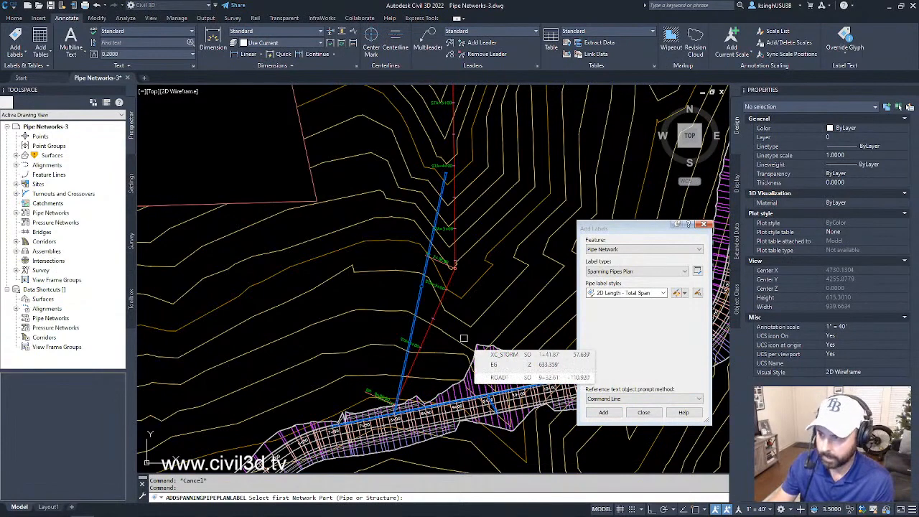
pyautogui.scroll(1, 404, 361)
pyautogui.click(404, 363)
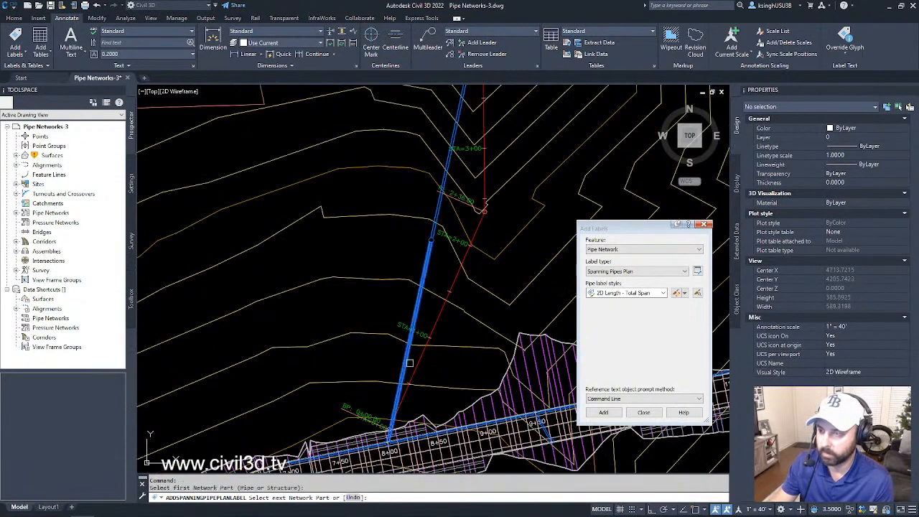
pyautogui.scroll(-2, 409, 364)
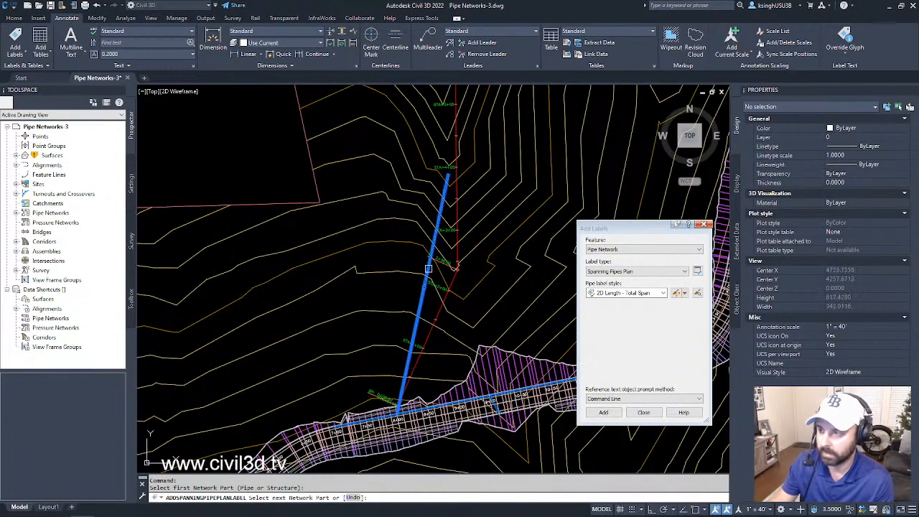
pyautogui.click(429, 269)
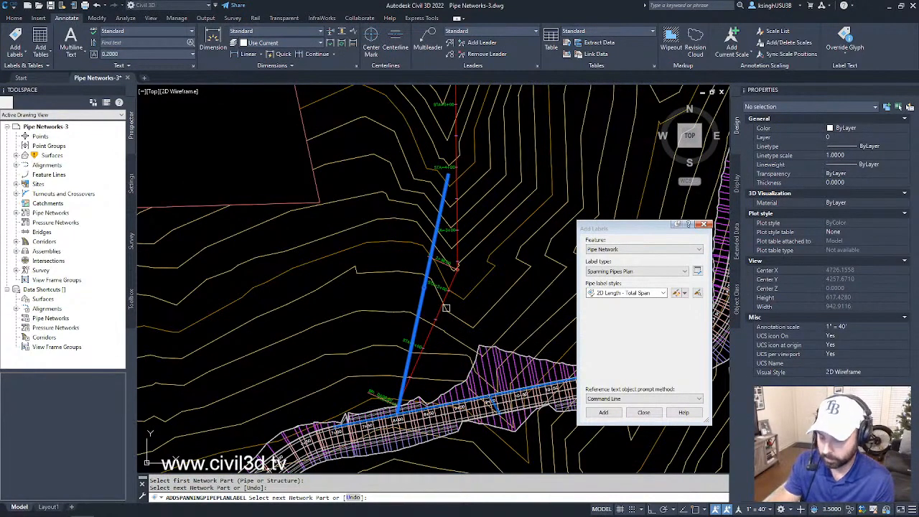
pyautogui.press('Return')
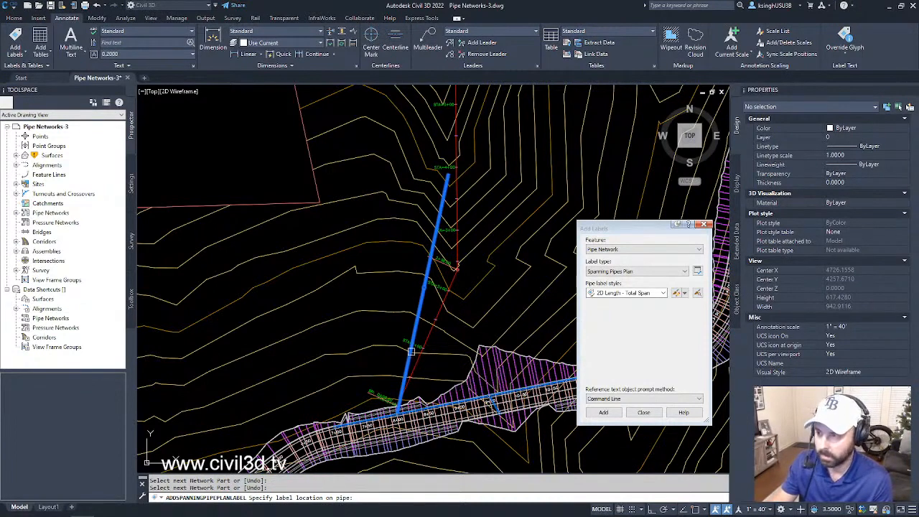
pyautogui.scroll(2, 414, 348)
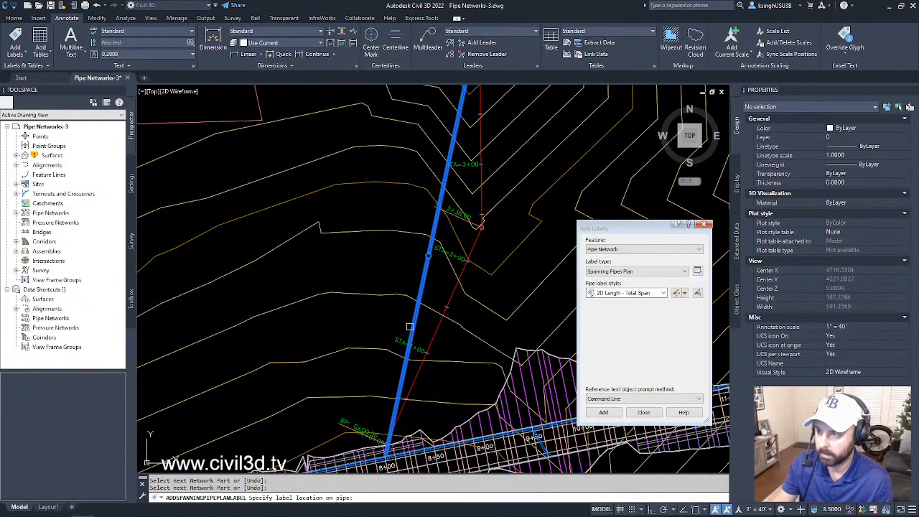
pyautogui.click(422, 357)
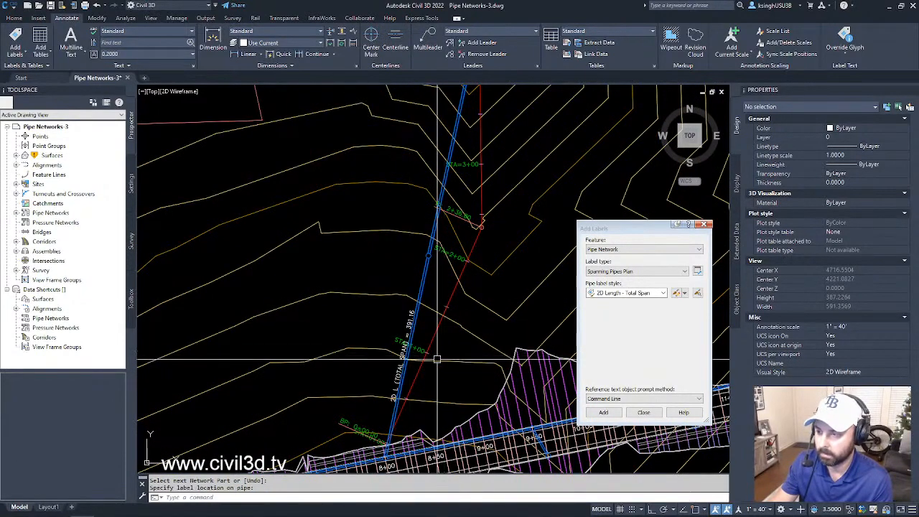
# - Examine the total-span length label up close and highlight the two connected branch pipes it should cover
pyautogui.moveTo(422, 359); pyautogui.dragTo(438, 327, button='middle')
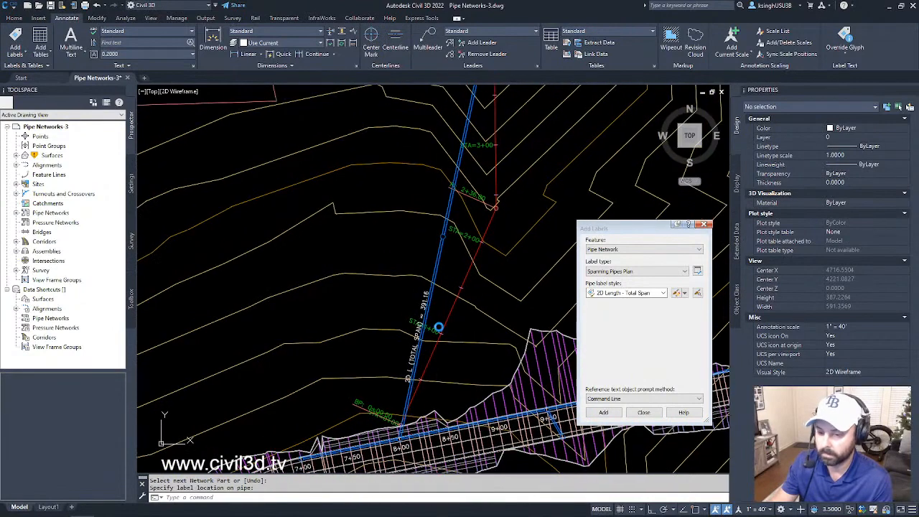
pyautogui.scroll(4, 437, 330)
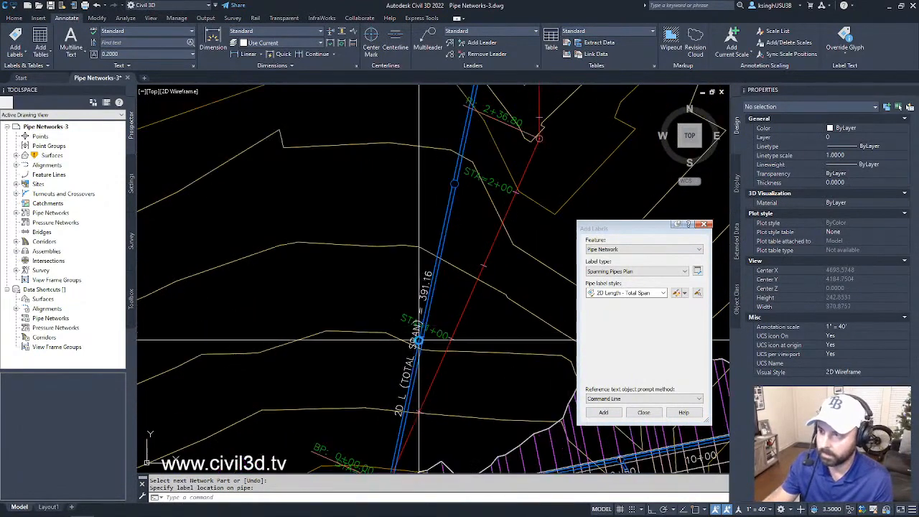
pyautogui.moveTo(419, 345); pyautogui.dragTo(404, 324, button='middle')
pyautogui.scroll(-4, 402, 328)
pyautogui.scroll(4, 396, 333)
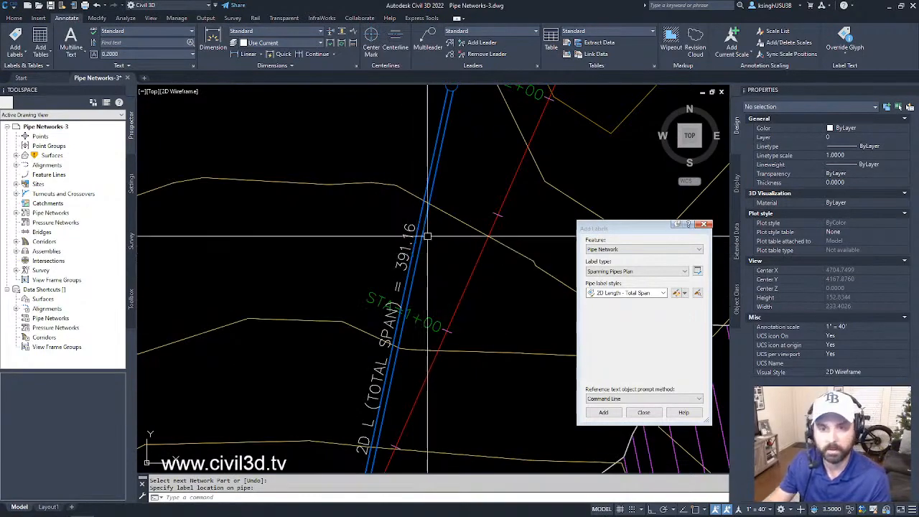
pyautogui.scroll(-3, 414, 263)
pyautogui.scroll(-3, 338, 405)
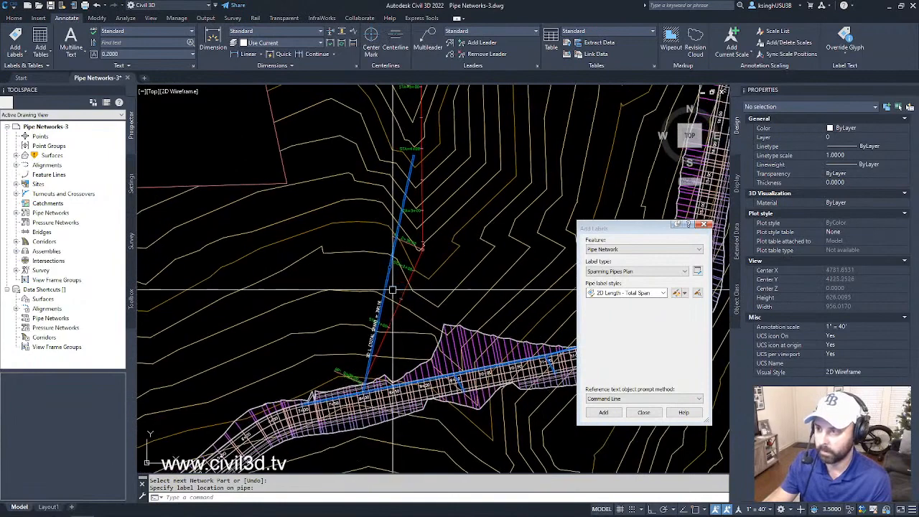
pyautogui.click(387, 281)
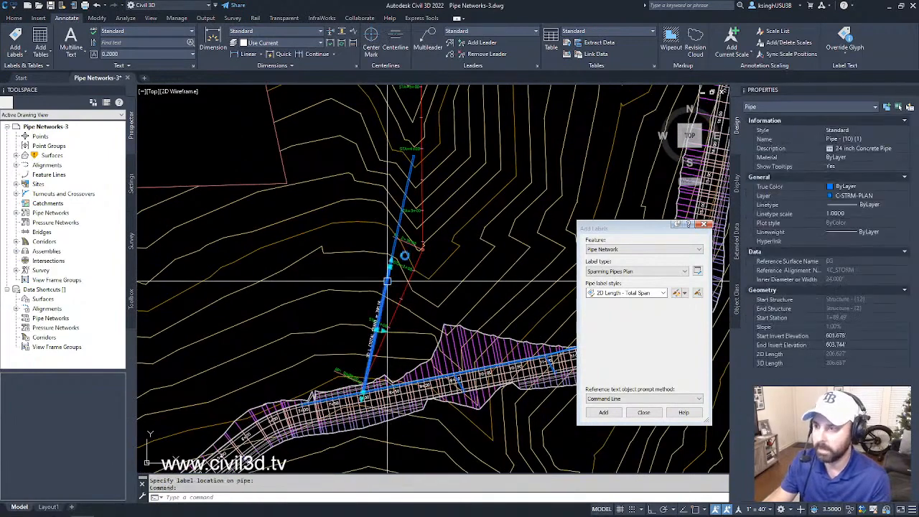
pyautogui.click(395, 246)
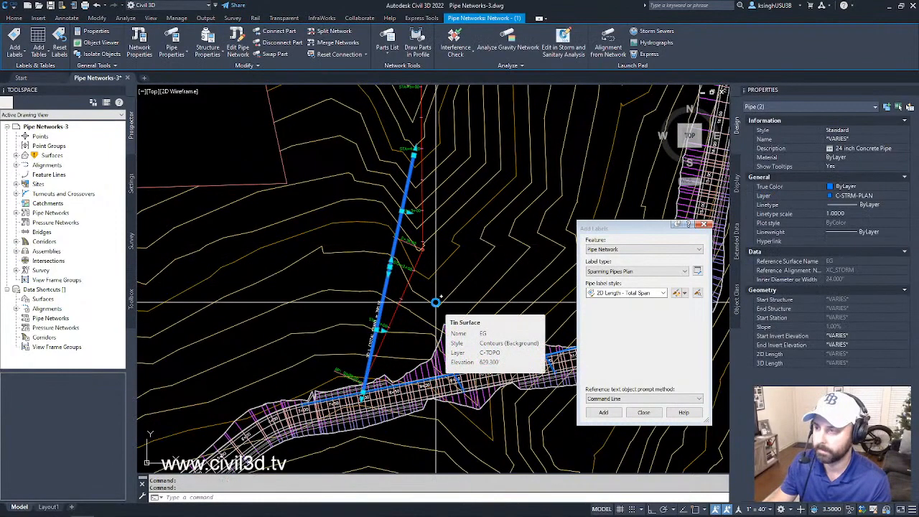
pyautogui.press('Escape')
pyautogui.press('Escape')
pyautogui.scroll(-1, 421, 287)
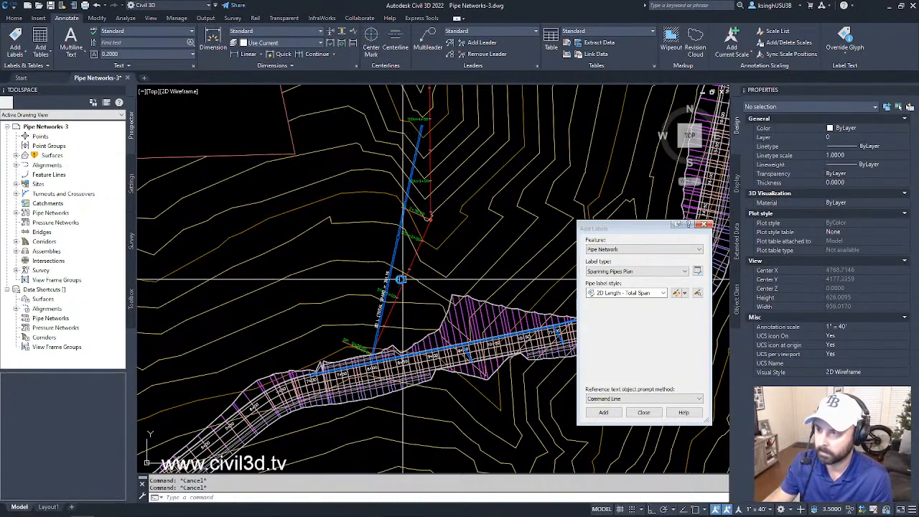
# - Select the total-span label to check which pipes it spans, and clear the selection
pyautogui.scroll(4, 401, 279)
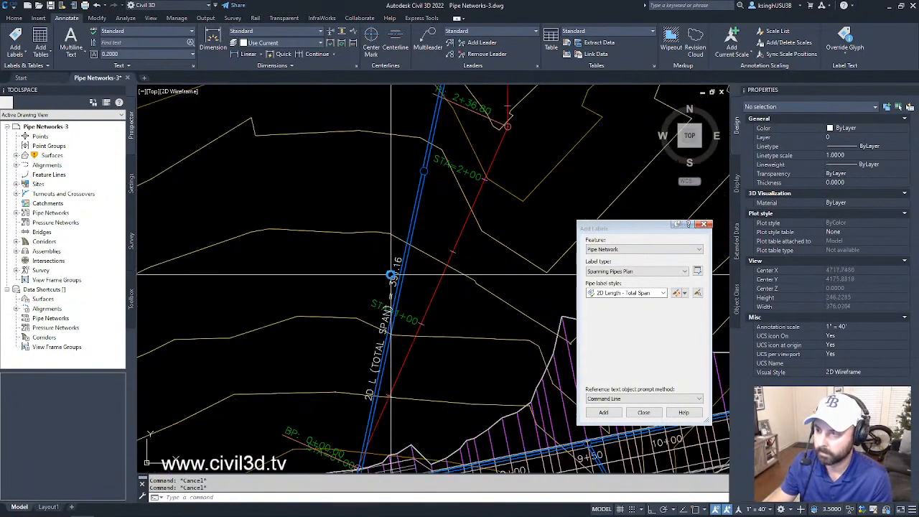
pyautogui.click(392, 277)
pyautogui.scroll(-2, 435, 301)
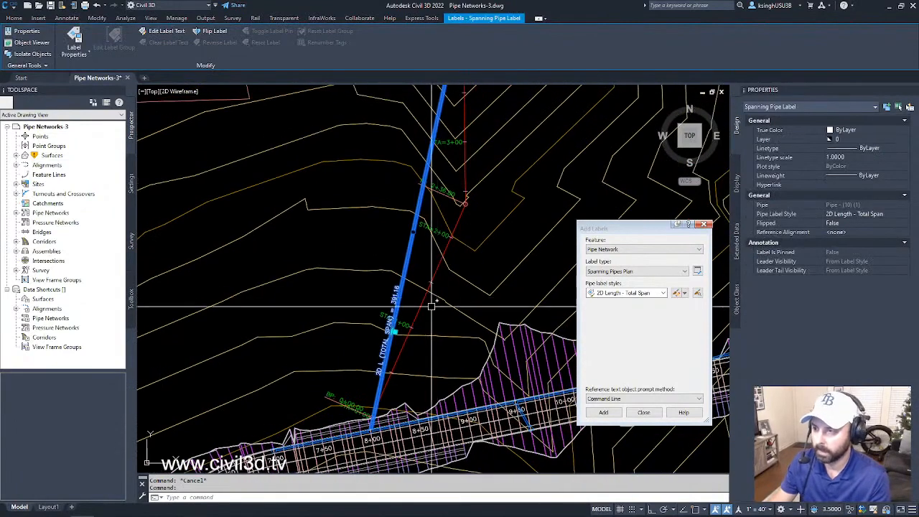
pyautogui.press('Escape')
pyautogui.scroll(3, 427, 310)
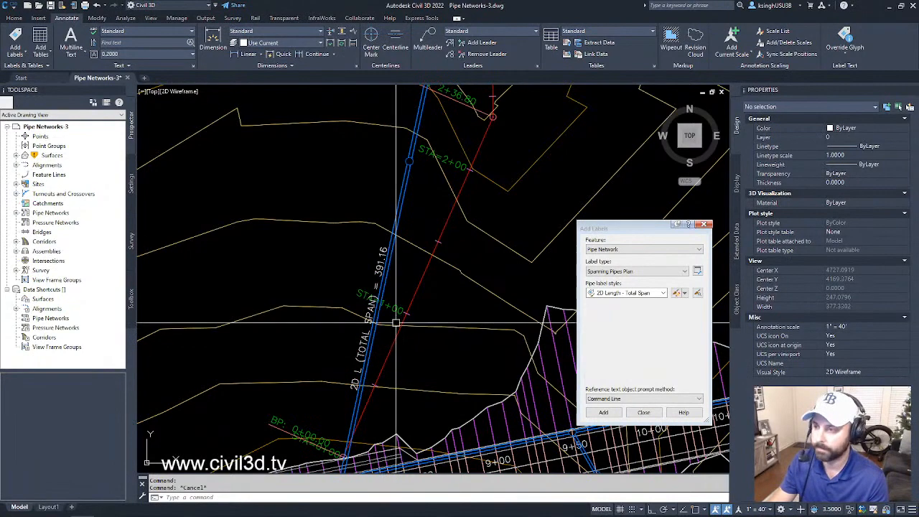
pyautogui.click(375, 272)
pyautogui.scroll(-4, 412, 297)
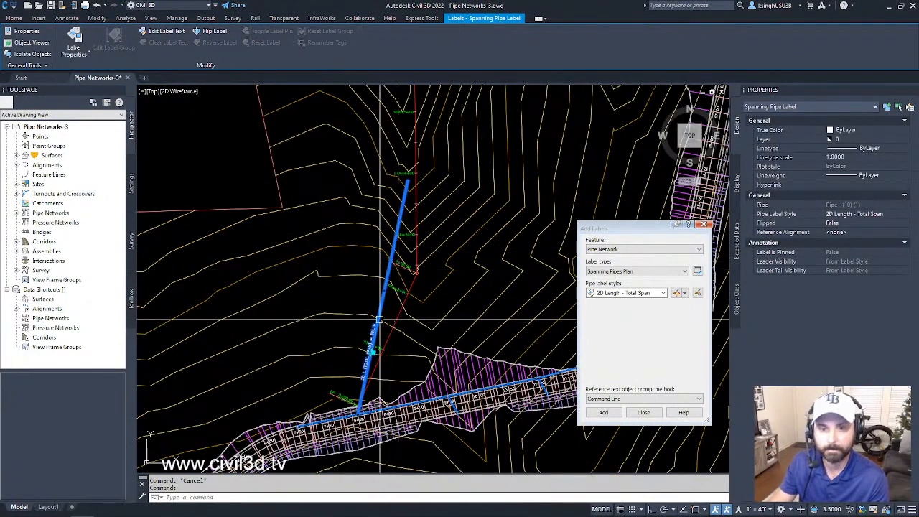
pyautogui.scroll(3, 380, 305)
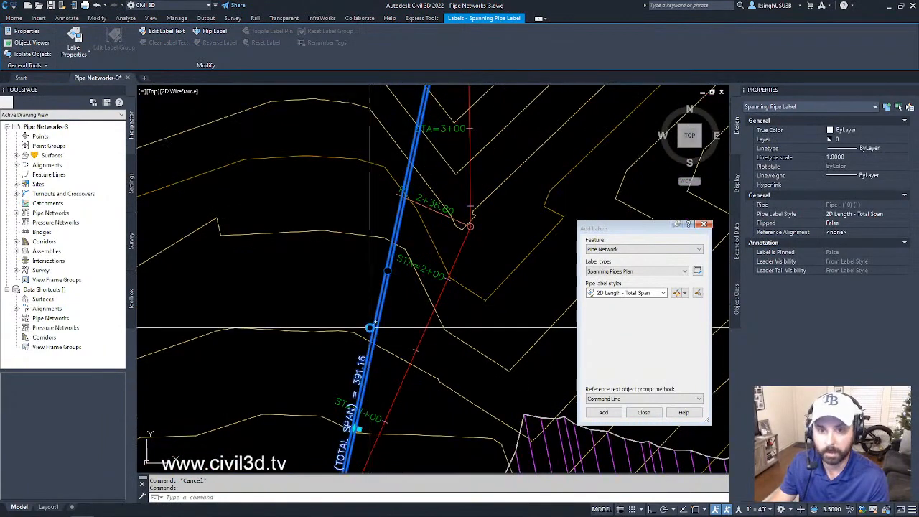
pyautogui.scroll(-2, 380, 305)
pyautogui.press('Escape')
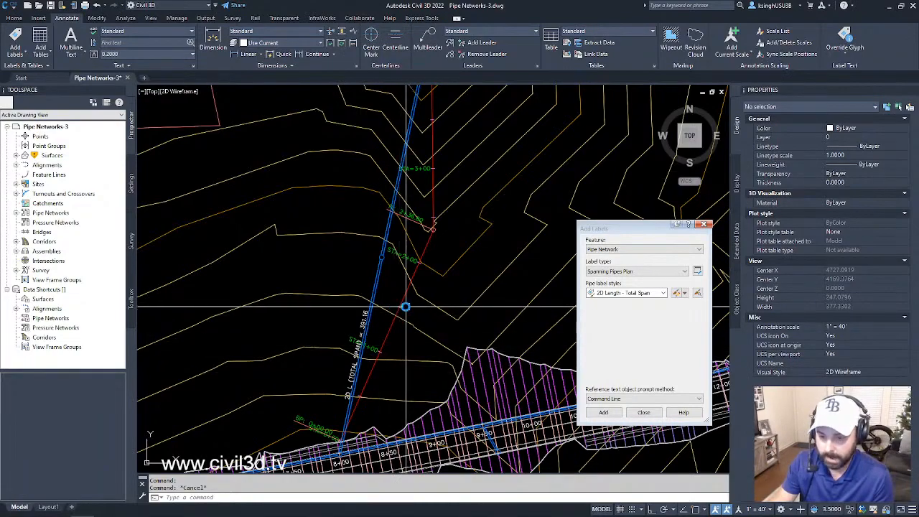
# - Set up pipe network labeling as Entire Network Plan with the Standard pipe label style and the Structure name structure label style
pyautogui.scroll(-5, 396, 290)
pyautogui.scroll(4, 414, 299)
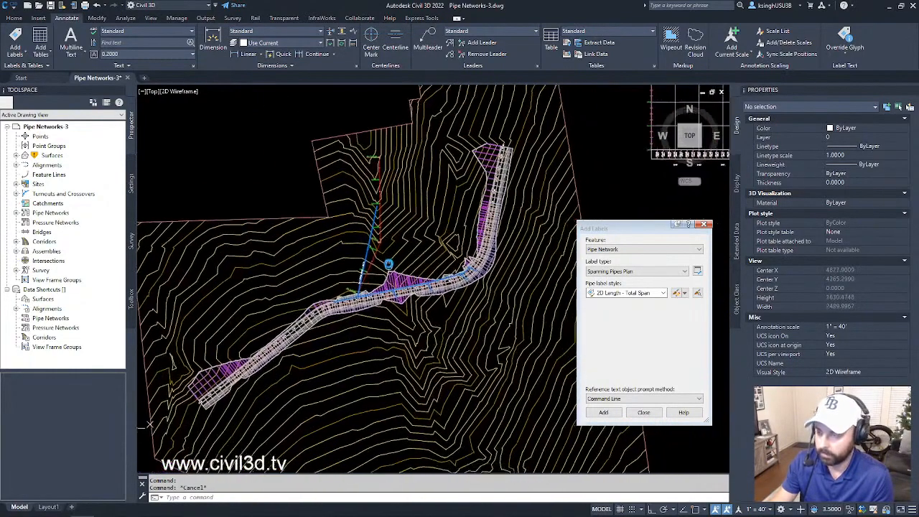
pyautogui.moveTo(406, 268); pyautogui.dragTo(381, 293, button='middle')
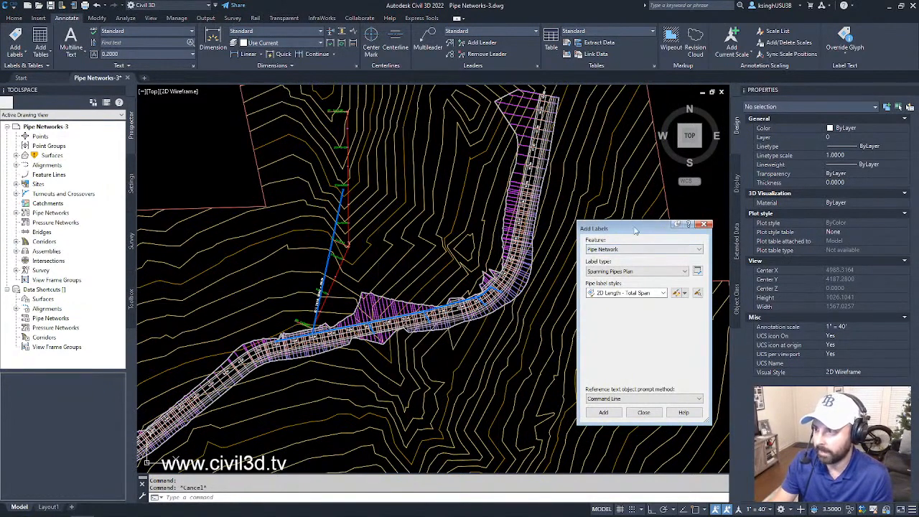
pyautogui.moveTo(635, 230); pyautogui.dragTo(627, 198)
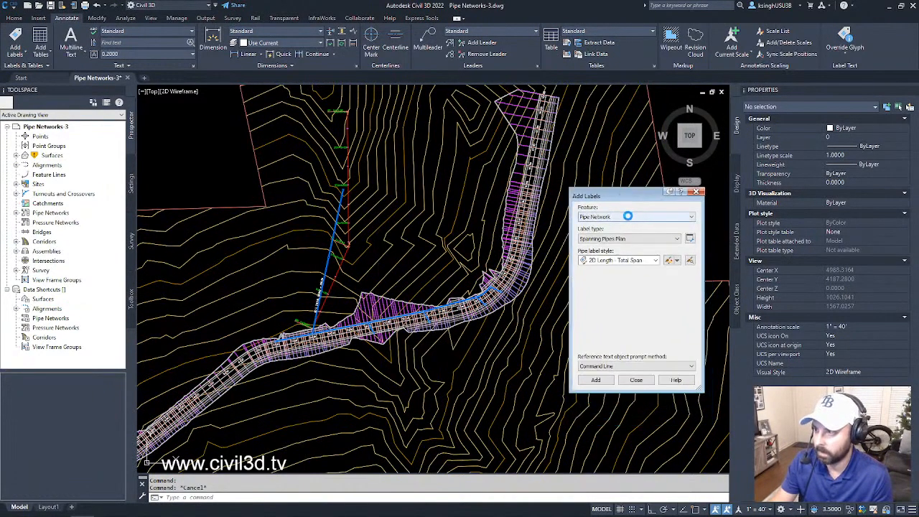
pyautogui.click(627, 215)
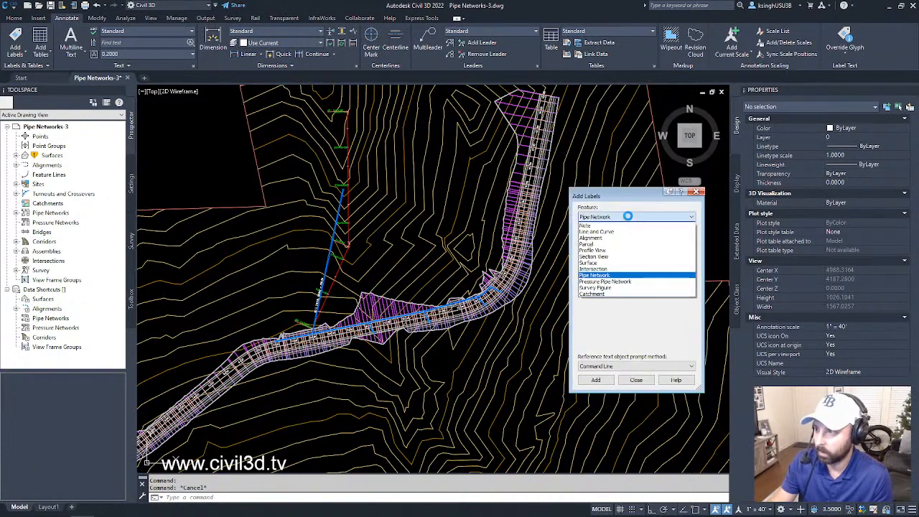
pyautogui.click(611, 276)
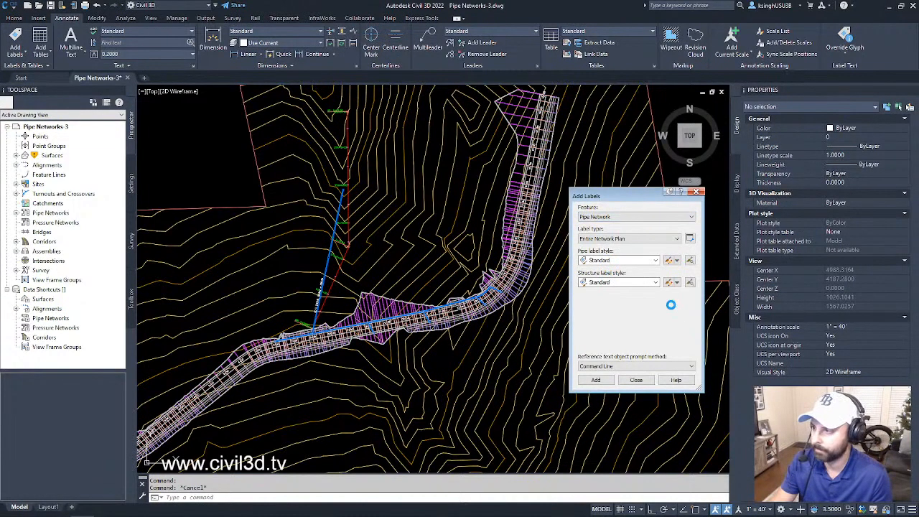
pyautogui.click(633, 259)
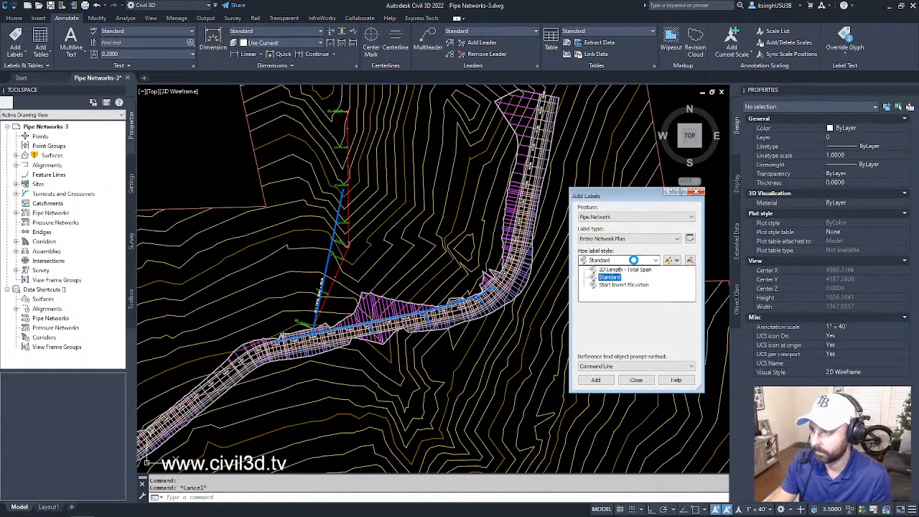
pyautogui.click(608, 276)
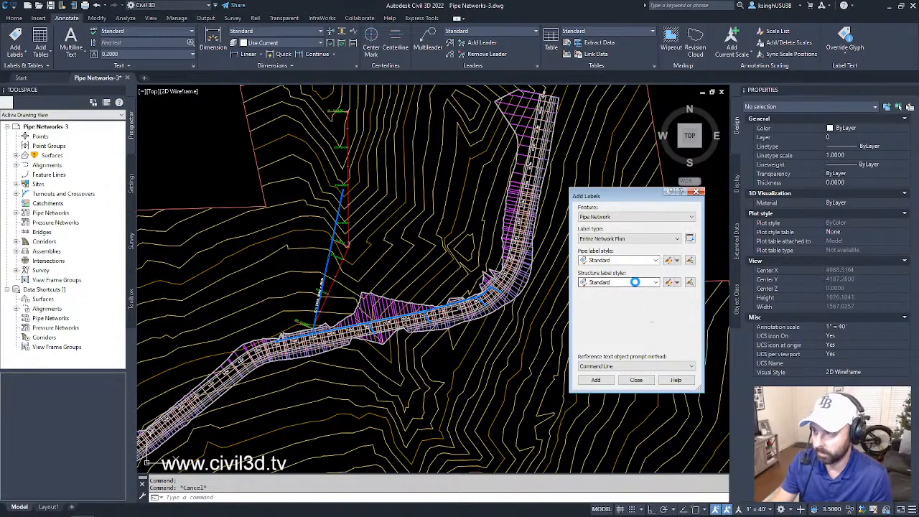
pyautogui.click(634, 282)
pyautogui.click(625, 299)
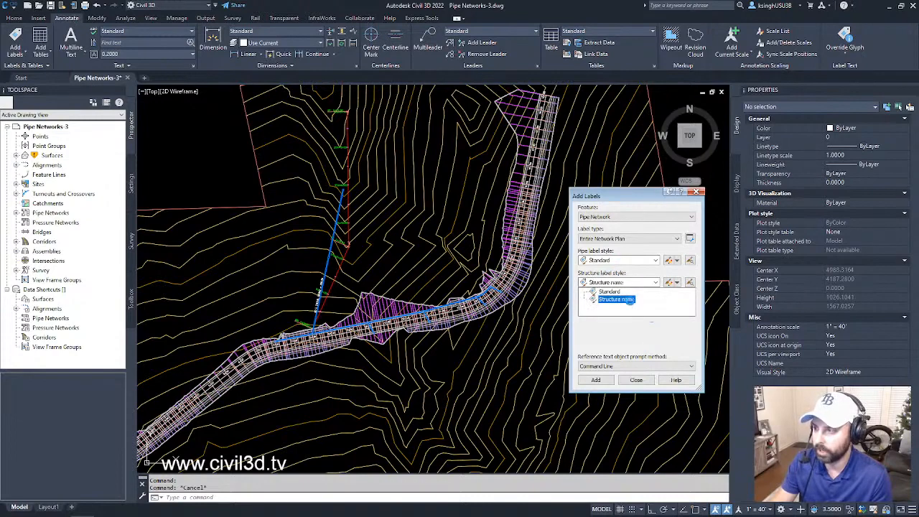
pyautogui.click(628, 302)
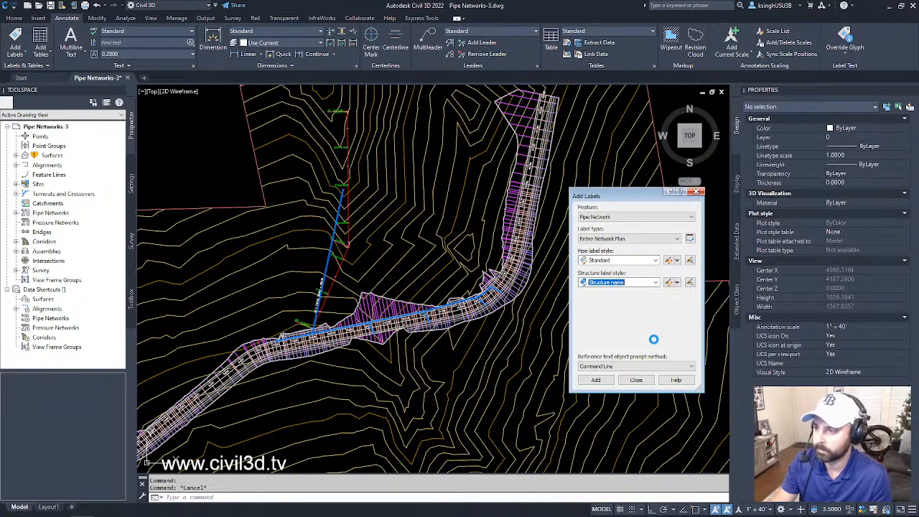
# - Label the entire storm network in plan by picking its pipe near station 9+00, and inspect the labels along the corridor
pyautogui.click(601, 380)
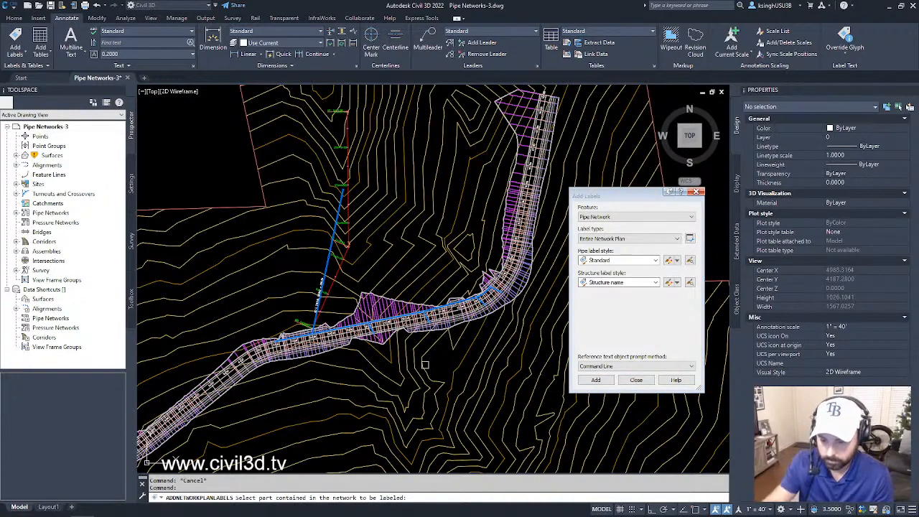
pyautogui.scroll(7, 337, 313)
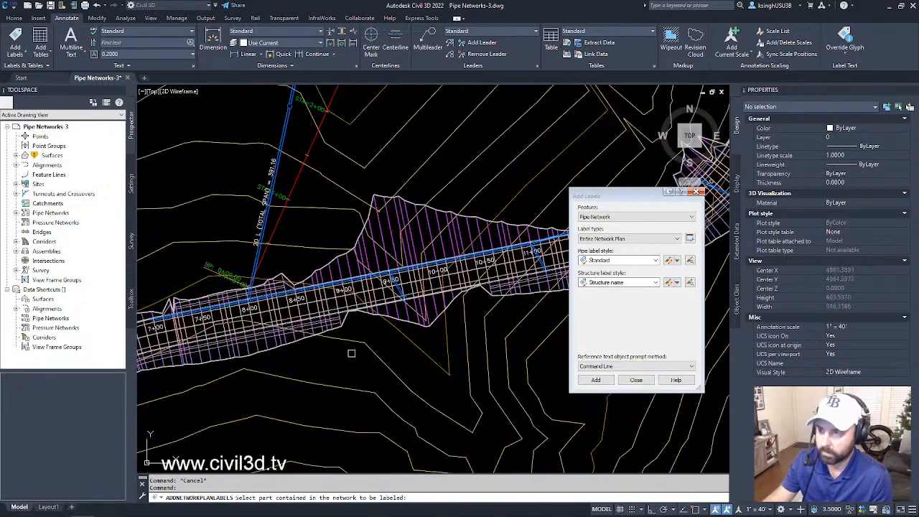
pyautogui.scroll(2, 333, 322)
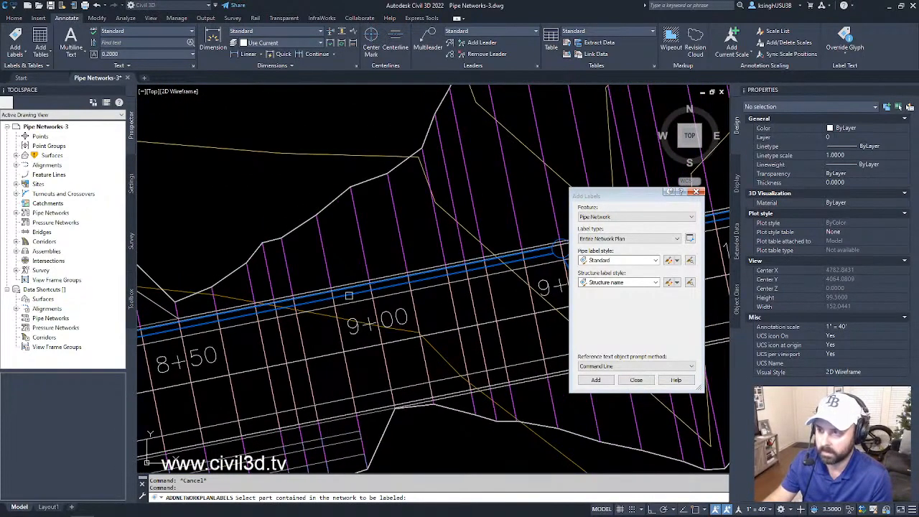
pyautogui.click(345, 295)
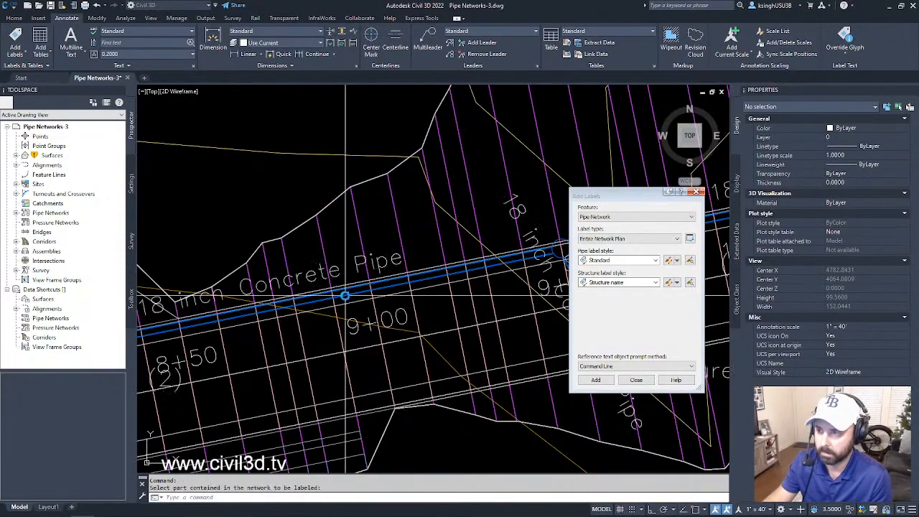
pyautogui.scroll(-8, 380, 323)
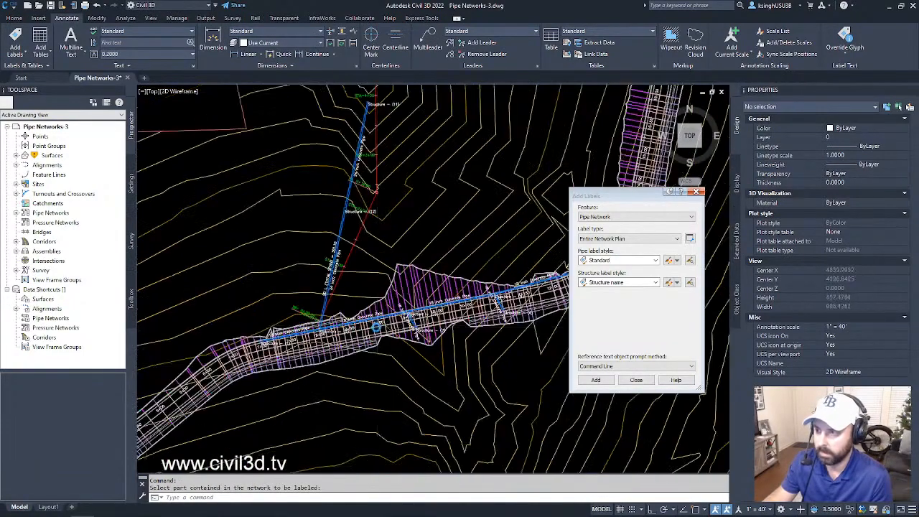
pyautogui.scroll(7, 427, 348)
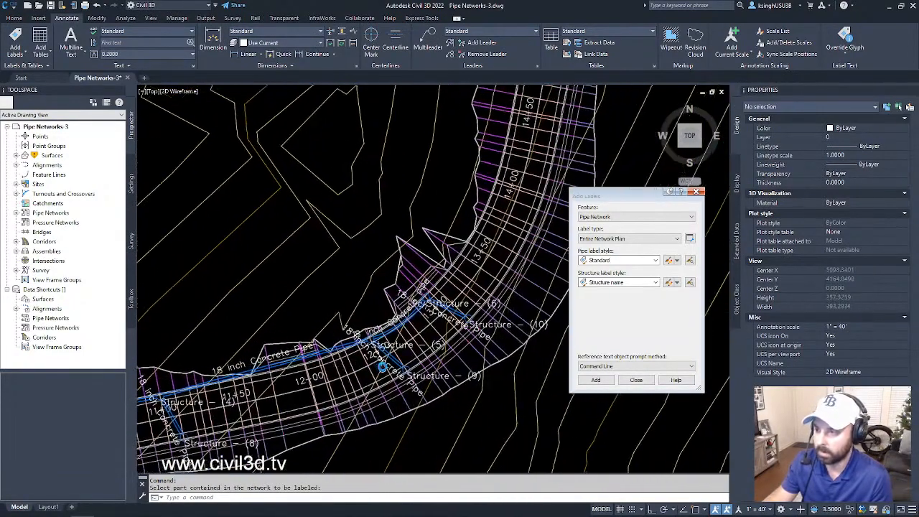
# - Check the new network labels along the corridor and close the Add Labels dialog
pyautogui.scroll(-4, 386, 350)
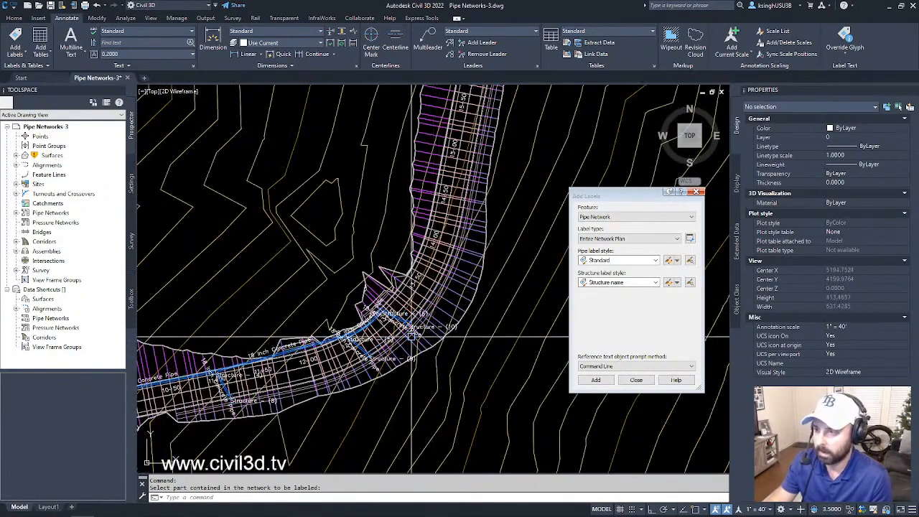
pyautogui.scroll(-3, 384, 334)
pyautogui.scroll(4, 393, 314)
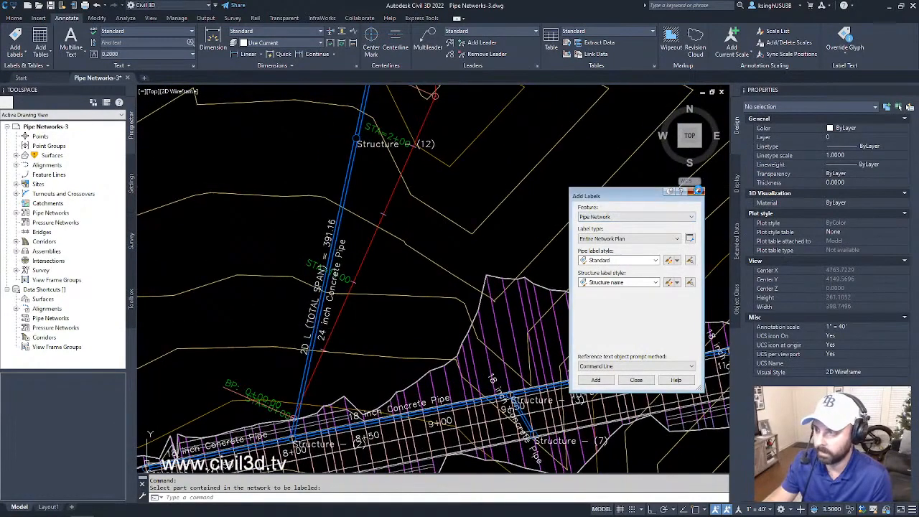
pyautogui.click(696, 192)
# - Move the 18 inch Concrete Pipe label of the branch pipe near station 9+50 to clear space south of the corridor
pyautogui.scroll(-3, 528, 191)
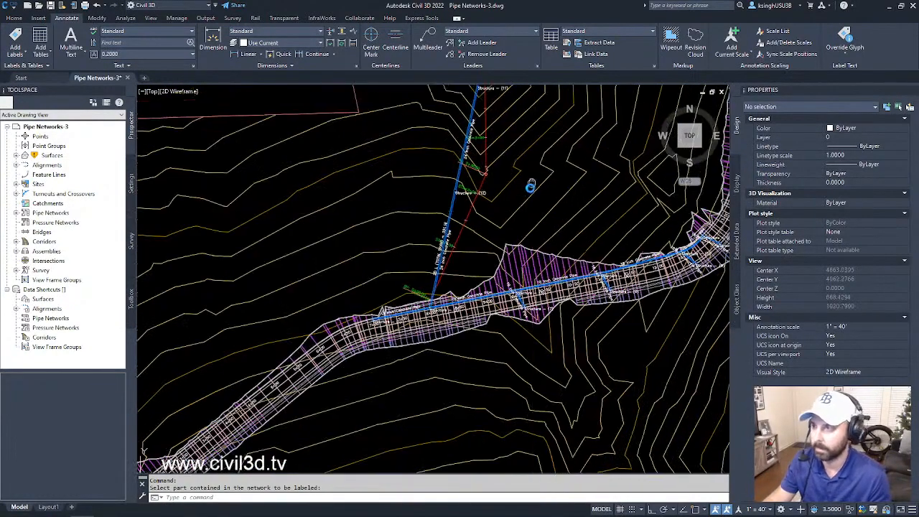
pyautogui.scroll(5, 526, 368)
pyautogui.moveTo(526, 368); pyautogui.dragTo(495, 312, button='middle')
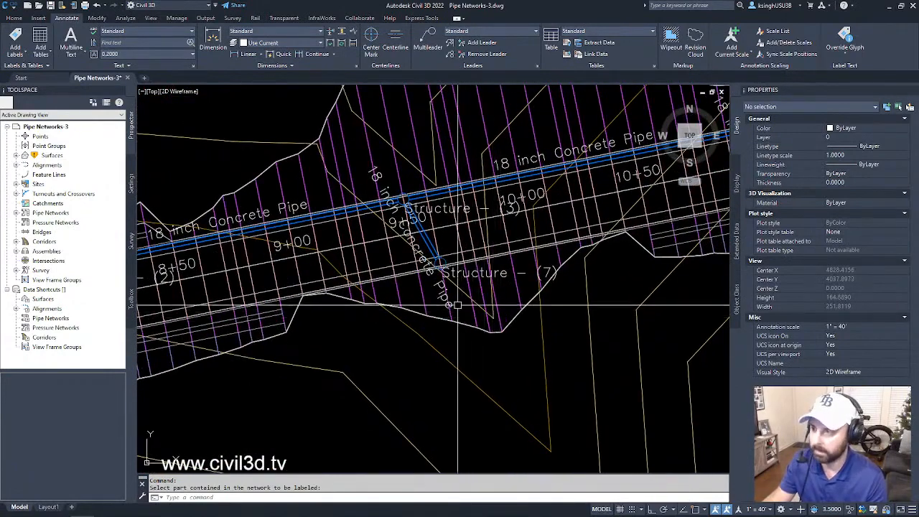
pyautogui.click(436, 286)
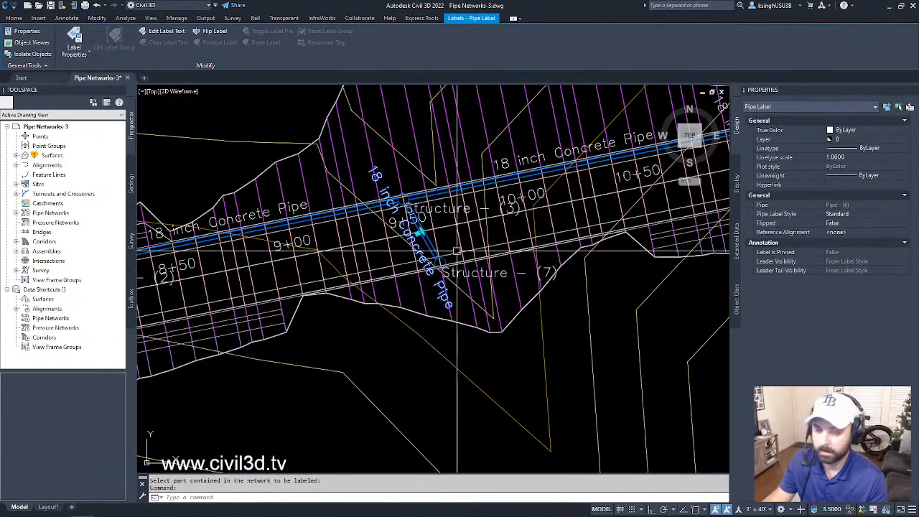
pyautogui.click(450, 260)
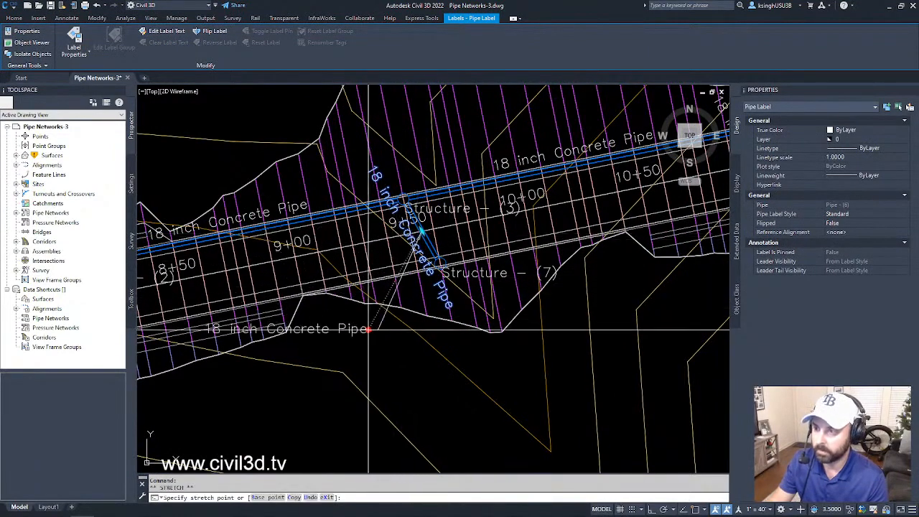
pyautogui.click(347, 396)
pyautogui.press('Escape')
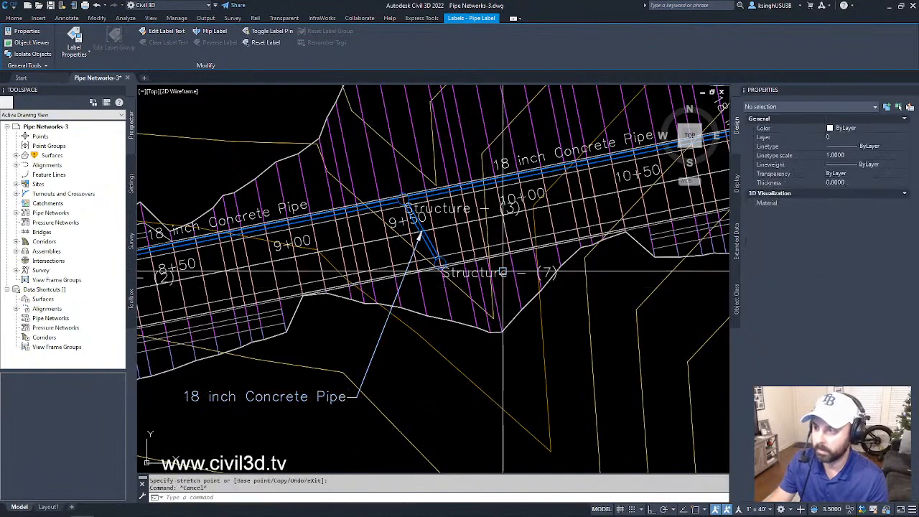
# - Move the Structure - (7) label southeast of its structure, clear of the corridor
pyautogui.click(440, 264)
pyautogui.click(440, 264)
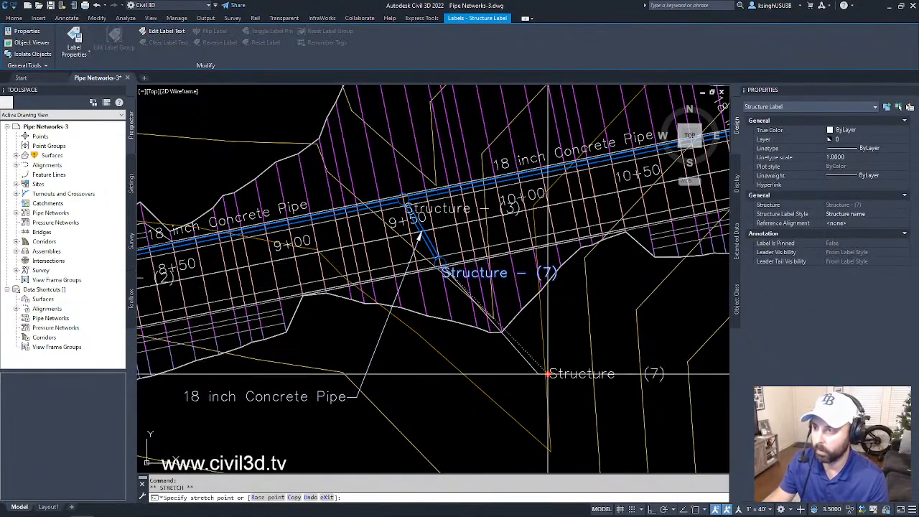
pyautogui.moveTo(548, 373); pyautogui.dragTo(540, 434, button='middle')
pyautogui.press('Escape')
pyautogui.press('Escape')
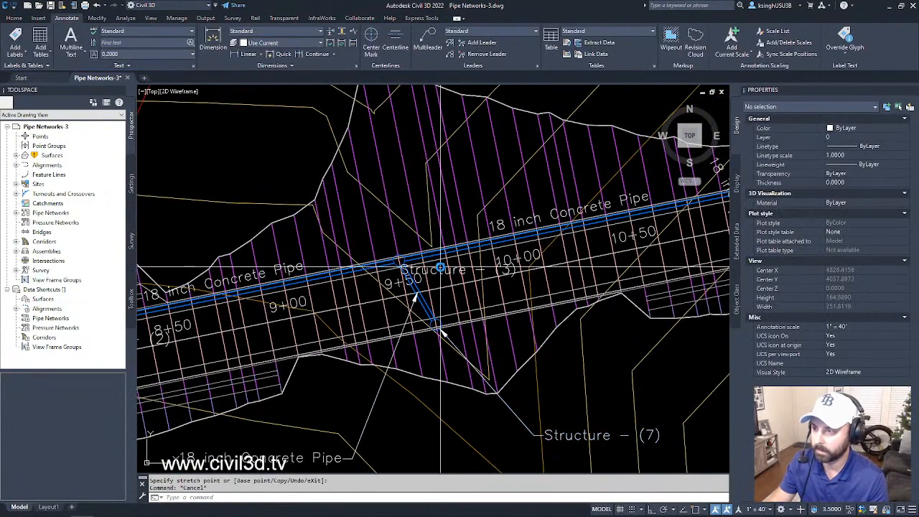
# - Move the Structure - (3) label northwest of its structure, outside the corridor linework
pyautogui.click(403, 261)
pyautogui.click(403, 262)
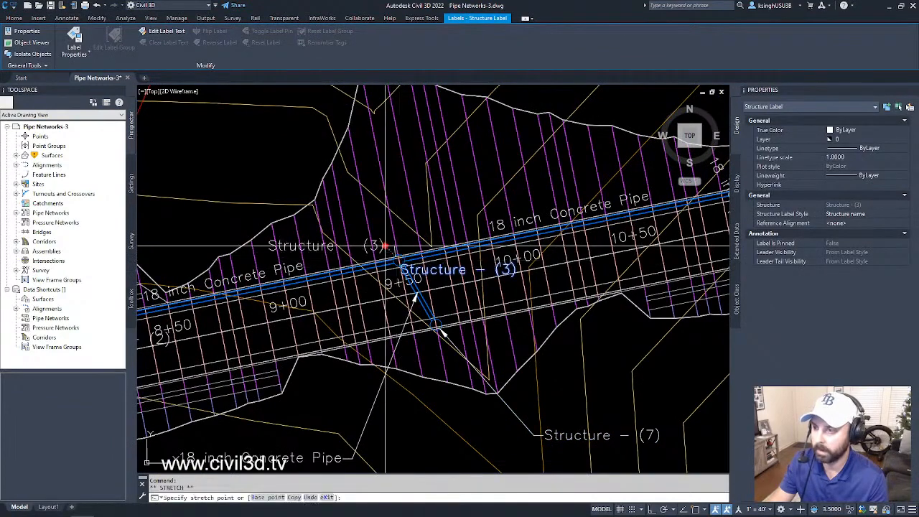
pyautogui.moveTo(461, 217); pyautogui.dragTo(344, 268, button='middle')
pyautogui.scroll(-2, 350, 262)
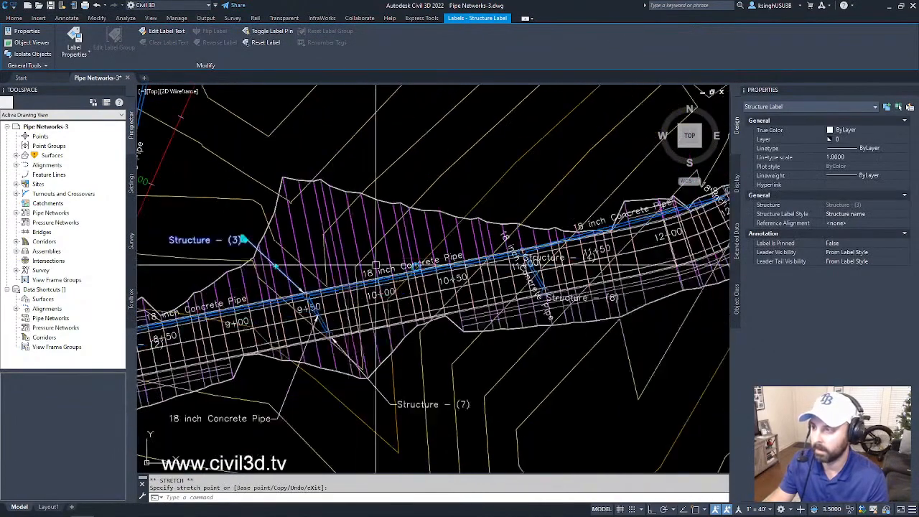
pyautogui.scroll(2, 522, 235)
pyautogui.press('Escape')
# - Move the 18 inch Concrete Pipe label of the branch pipe near station 11+00 to clear space south of the corridor
pyautogui.click(508, 228)
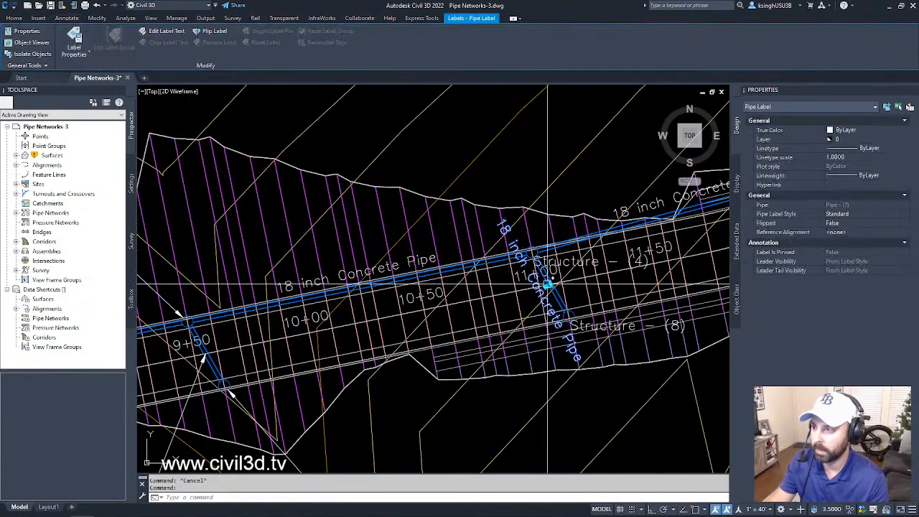
pyautogui.click(550, 286)
pyautogui.click(502, 425)
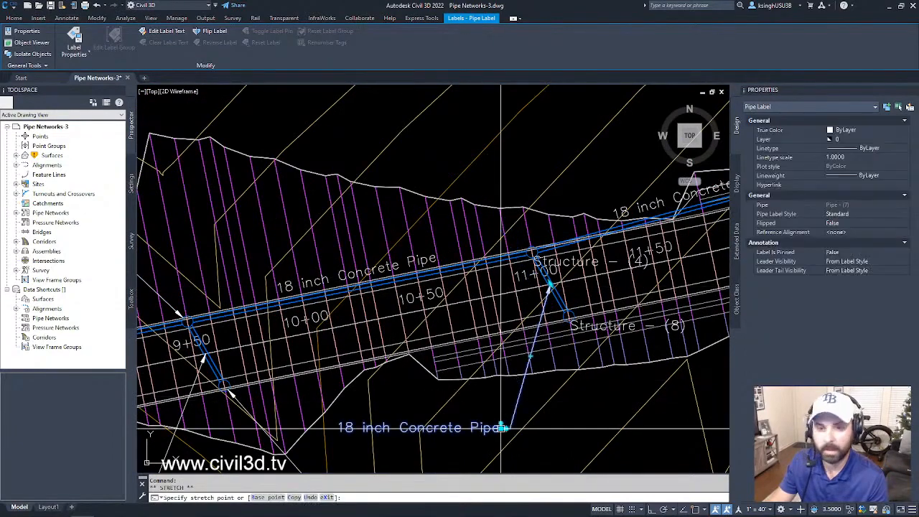
pyautogui.moveTo(604, 348); pyautogui.dragTo(540, 316, button='middle')
pyautogui.press('Escape')
pyautogui.press('Escape')
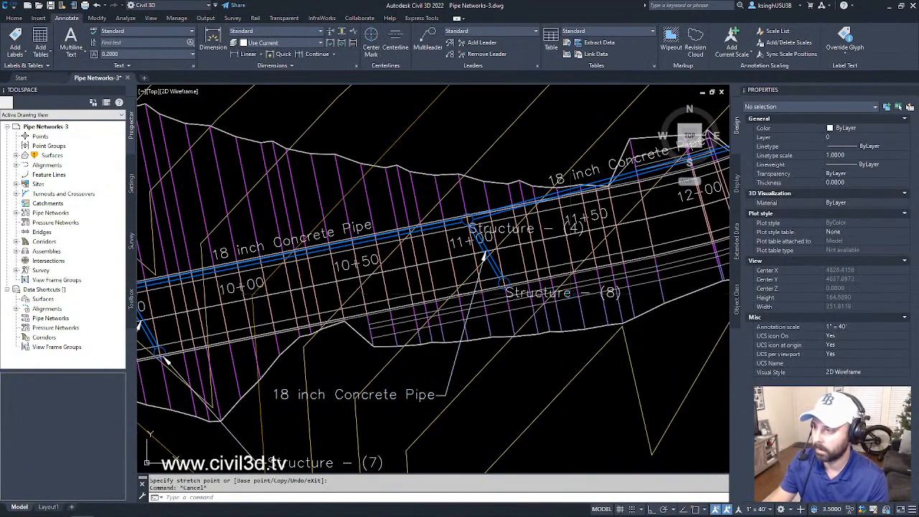
# - Move the Structure - (8) label southeast of its structure, below the corridor edge
pyautogui.click(532, 292)
pyautogui.scroll(4, 531, 287)
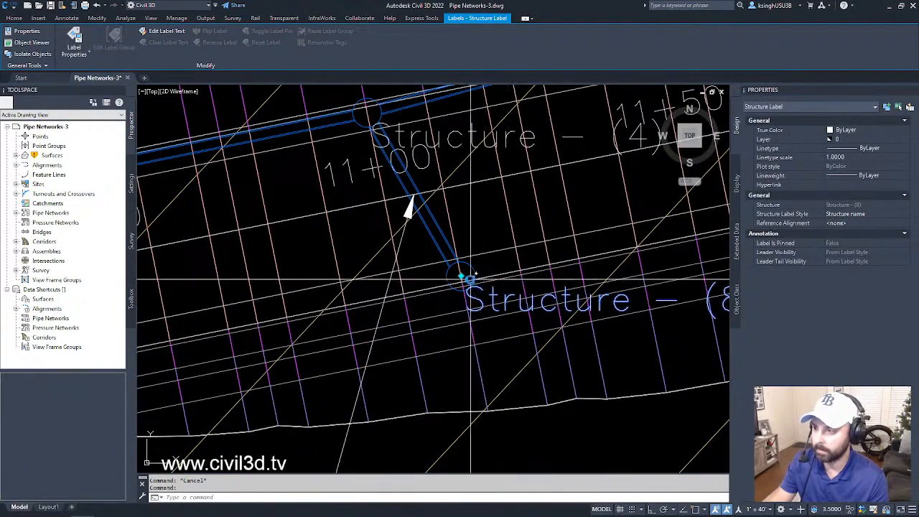
pyautogui.click(461, 275)
pyautogui.scroll(-5, 460, 276)
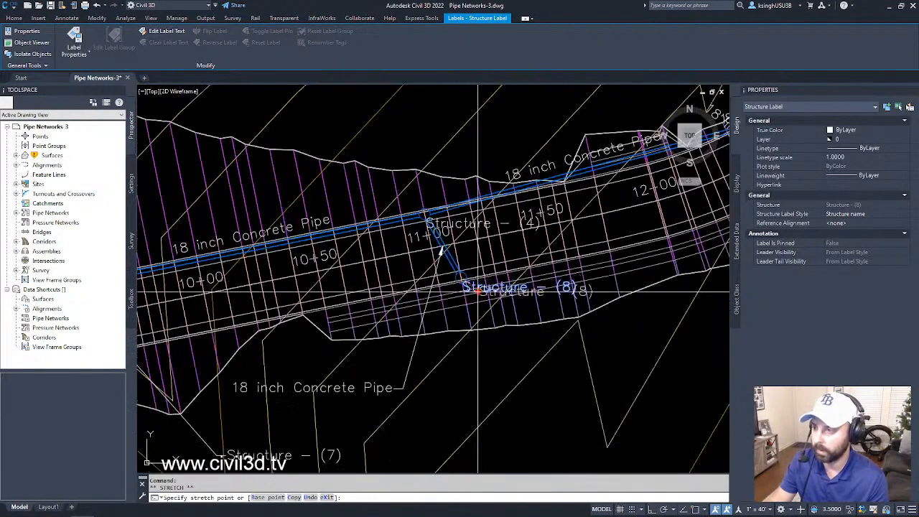
pyautogui.click(537, 392)
pyautogui.scroll(3, 491, 244)
pyautogui.press('Escape')
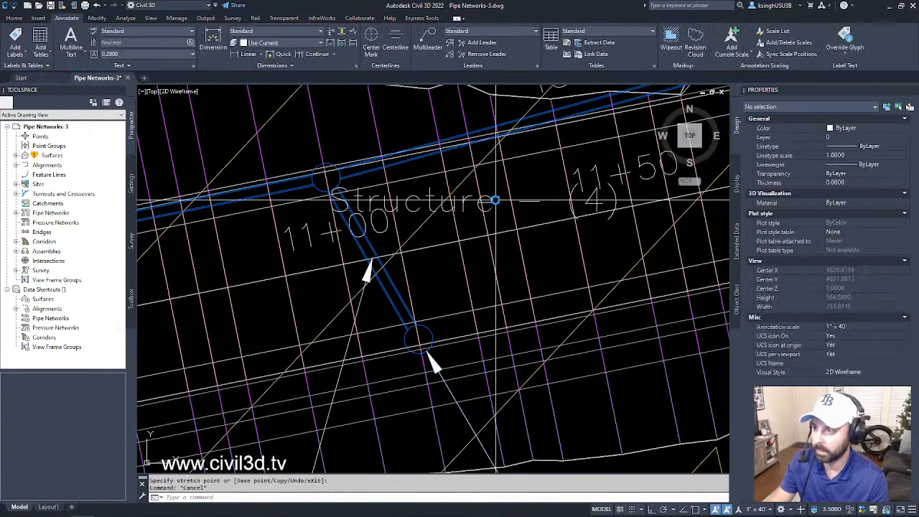
# - Move the Structure - (4) label northwest of its structure, above the corridor edge
pyautogui.click(498, 192)
pyautogui.click(492, 201)
pyautogui.moveTo(488, 201); pyautogui.dragTo(516, 259, button='middle')
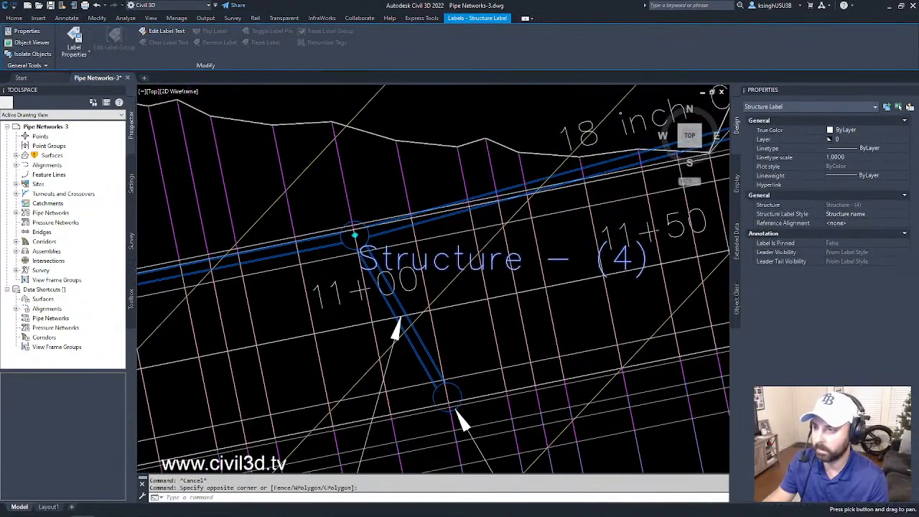
pyautogui.click(354, 234)
pyautogui.scroll(-3, 353, 235)
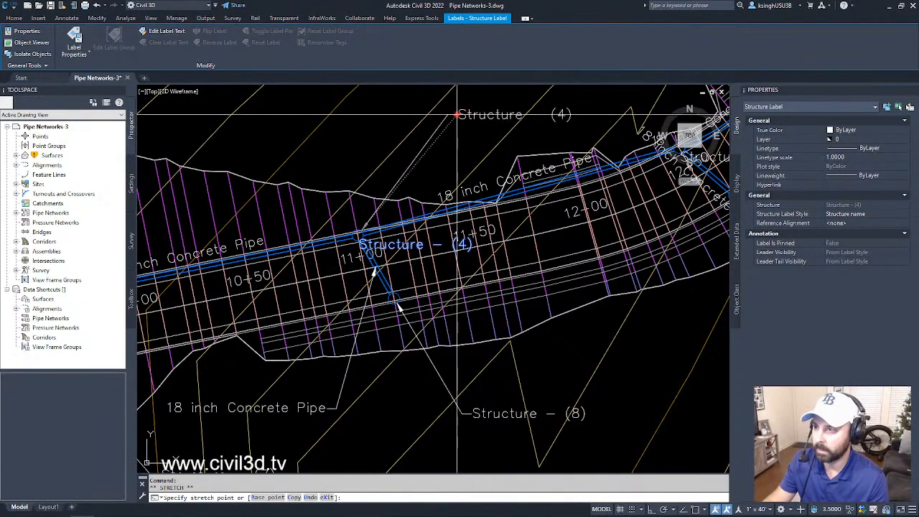
pyautogui.click(269, 139)
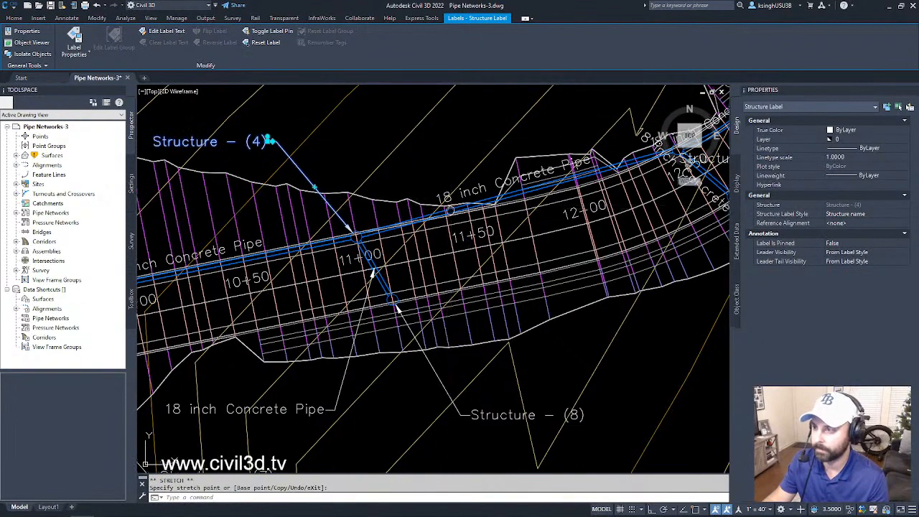
pyautogui.moveTo(493, 186); pyautogui.dragTo(400, 261, button='middle')
pyautogui.press('Escape')
# - Move the 18 inch Concrete Pipe label of the main pipe between stations 11+00 and 12+50 northwest of the corridor
pyautogui.click(400, 262)
pyautogui.click(400, 262)
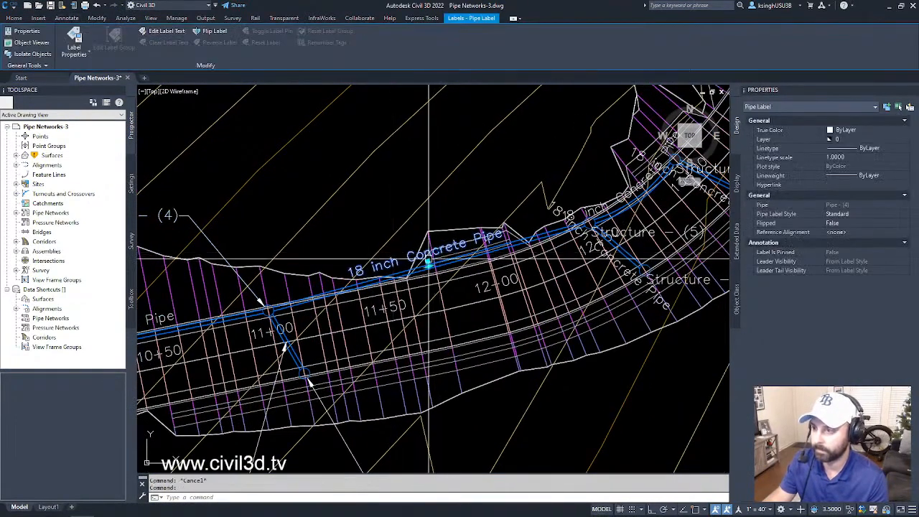
pyautogui.click(352, 148)
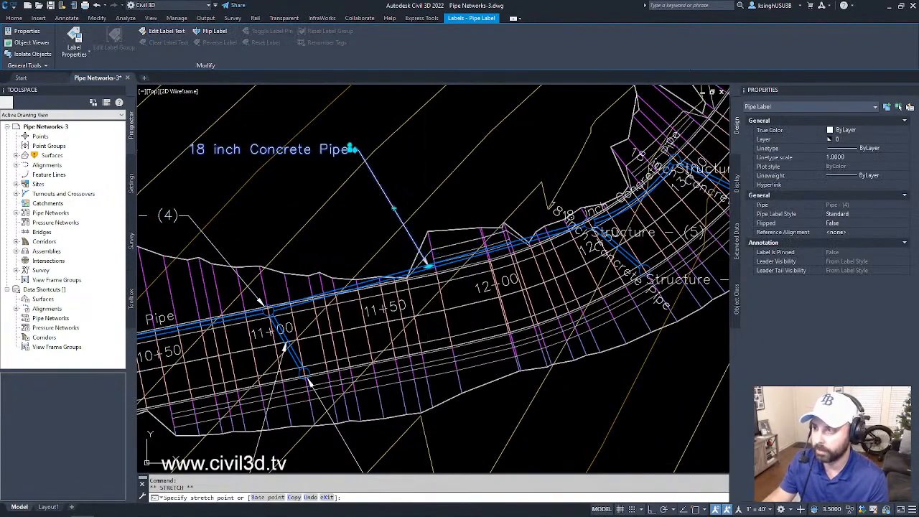
pyautogui.moveTo(566, 217); pyautogui.dragTo(467, 188, button='middle')
pyautogui.press('Escape')
# - Move the 18 inch Concrete Pipe label of the branch pipe near station 12+50 to clear space south of the corridor
pyautogui.scroll(4, 460, 184)
pyautogui.click(583, 252)
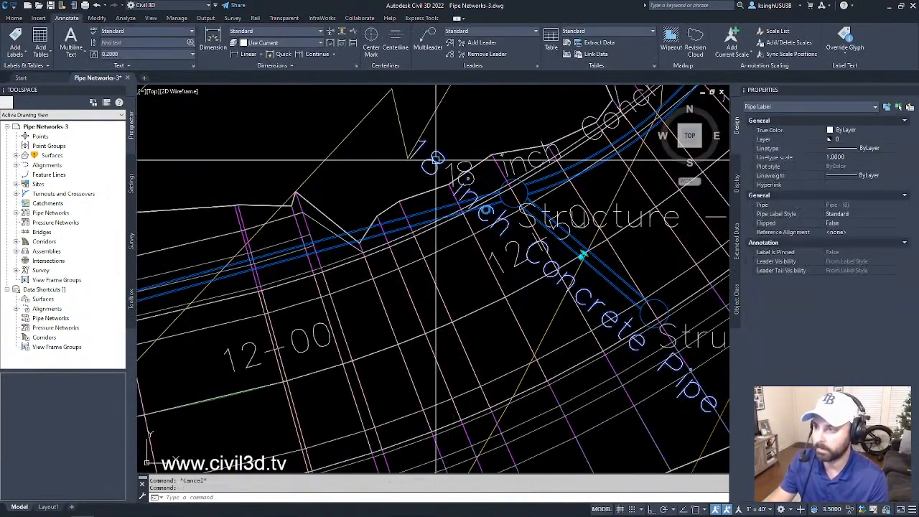
pyautogui.click(580, 255)
pyautogui.scroll(-7, 581, 259)
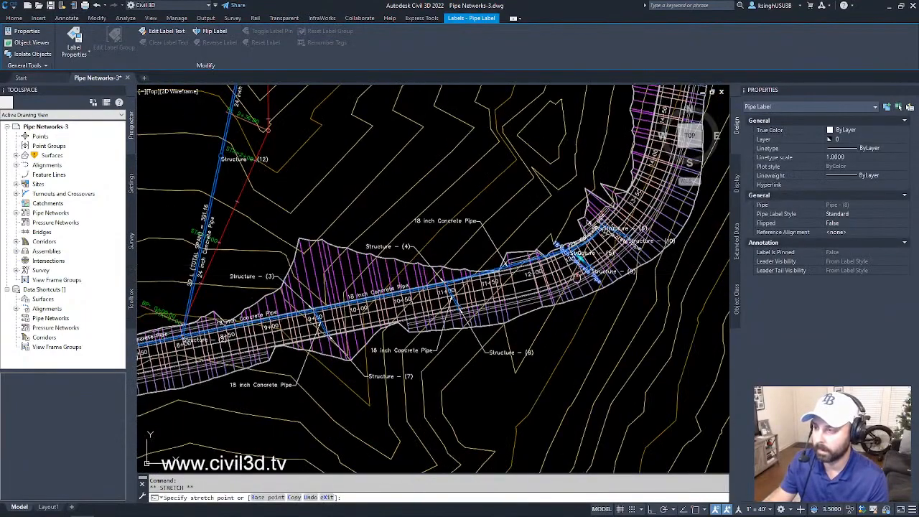
pyautogui.scroll(4, 586, 296)
pyautogui.click(585, 297)
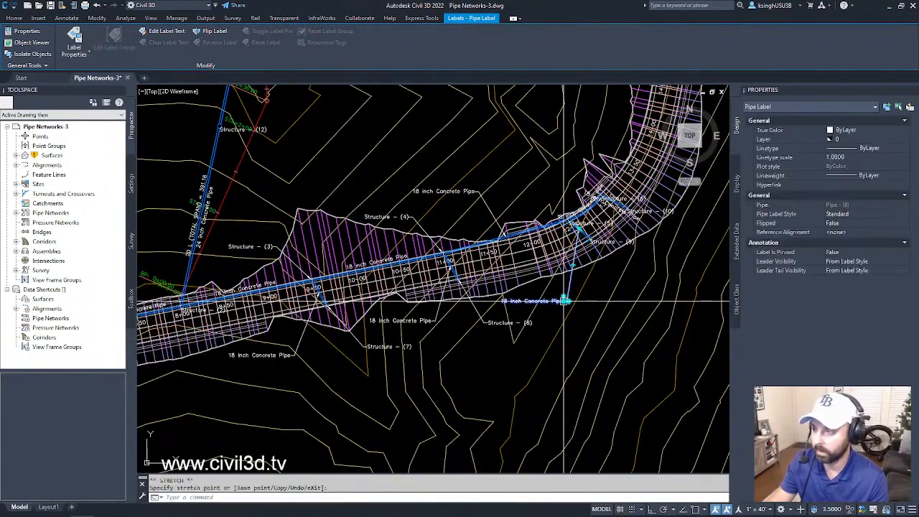
pyautogui.scroll(5, 583, 283)
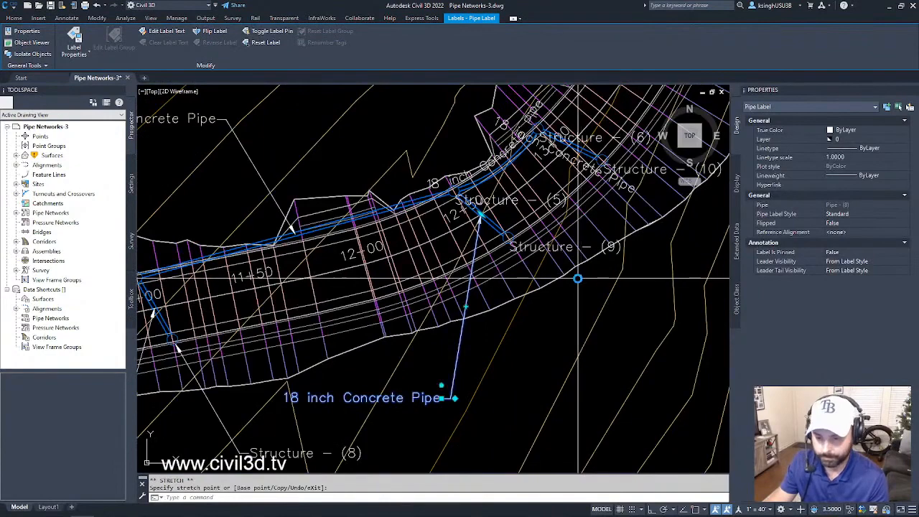
pyautogui.press('Escape')
# - Move the Structure - (9) label southeast of its structure, outside the corridor curve
pyautogui.scroll(1, 577, 278)
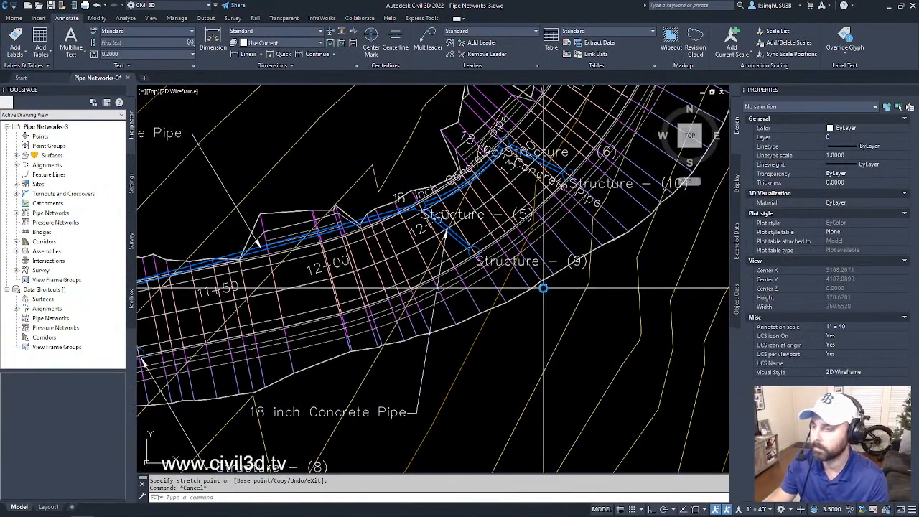
pyautogui.scroll(3, 544, 287)
pyautogui.click(547, 242)
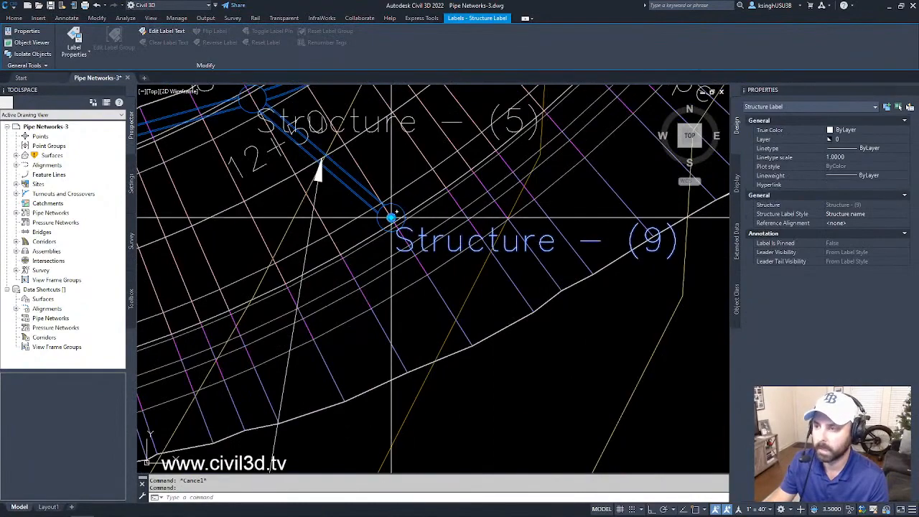
pyautogui.click(390, 217)
pyautogui.scroll(-6, 437, 272)
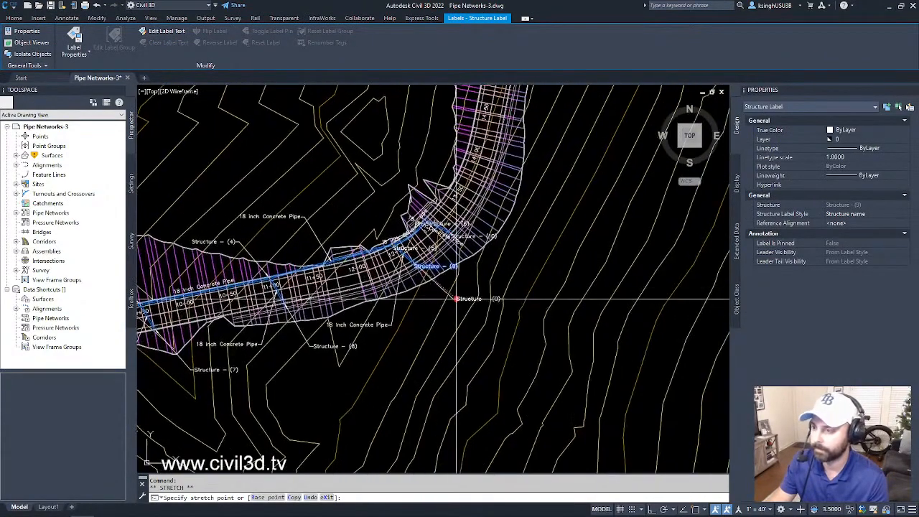
pyautogui.click(461, 303)
pyautogui.scroll(4, 433, 272)
pyautogui.moveTo(399, 231); pyautogui.dragTo(413, 289, button='middle')
pyautogui.press('Escape')
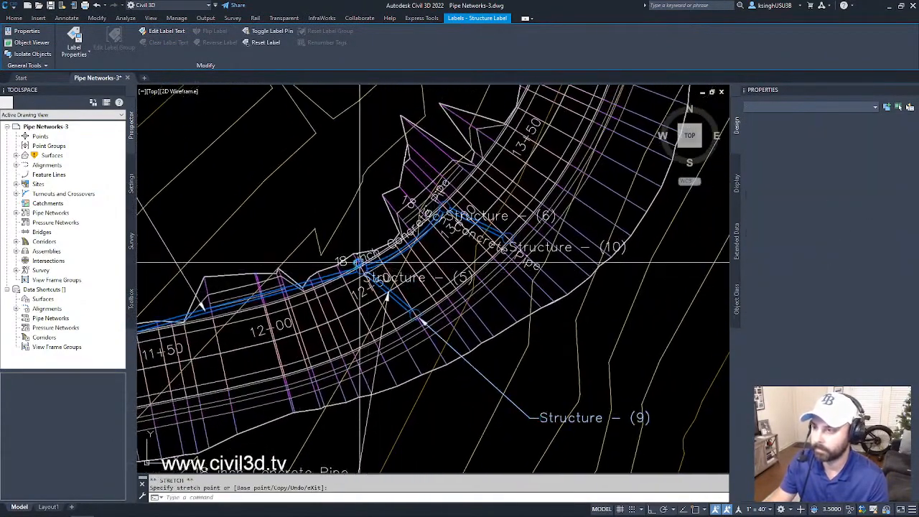
# - Move the 18 inch Concrete Pipe label of the main pipe between Structure - (5) and Structure - (6) northwest of the corridor
pyautogui.scroll(6, 352, 260)
pyautogui.moveTo(353, 260); pyautogui.dragTo(386, 268, button='middle')
pyautogui.click(469, 232)
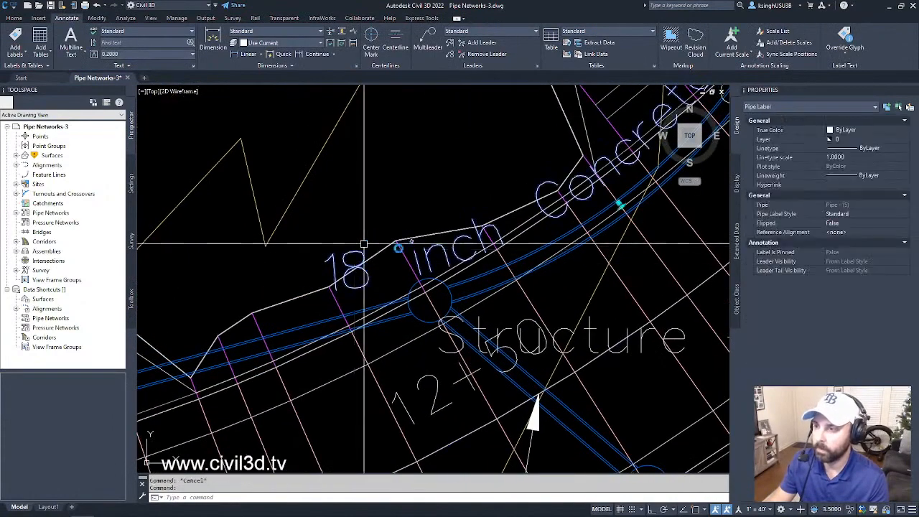
pyautogui.scroll(-3, 468, 231)
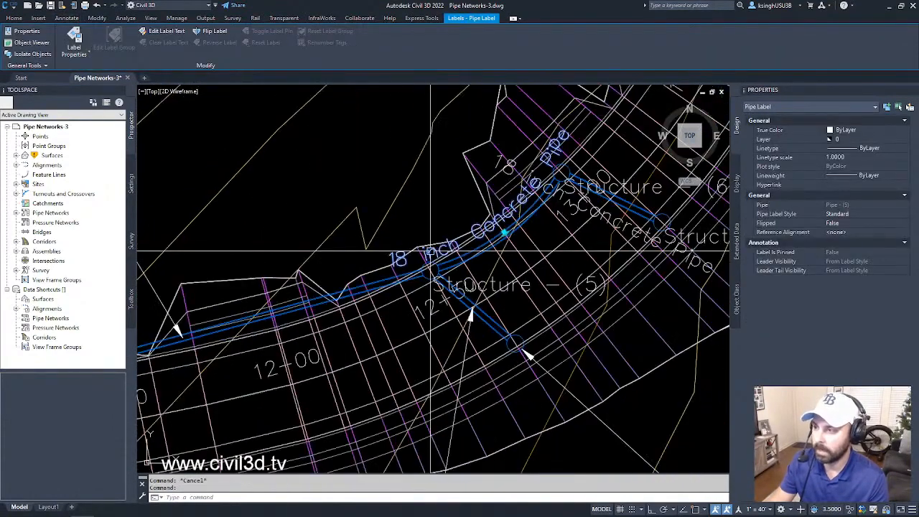
pyautogui.click(501, 232)
pyautogui.click(415, 161)
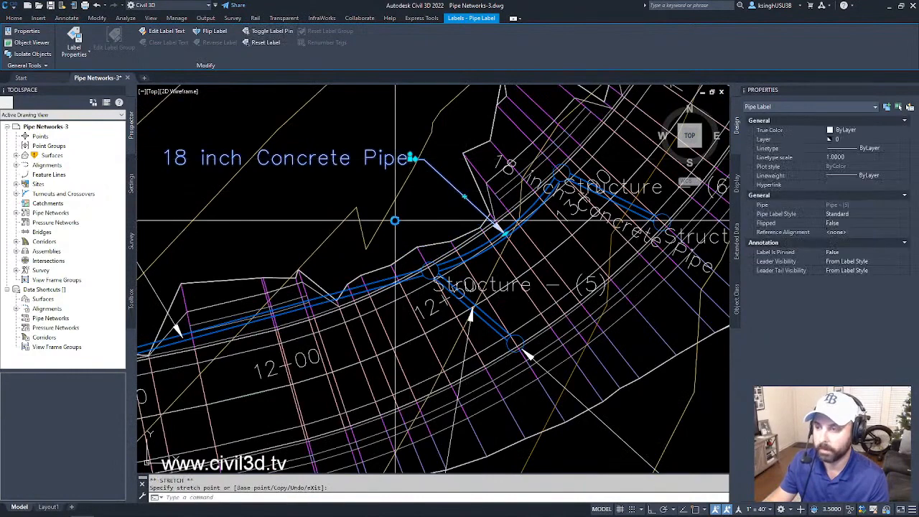
pyautogui.press('Escape')
pyautogui.press('Escape')
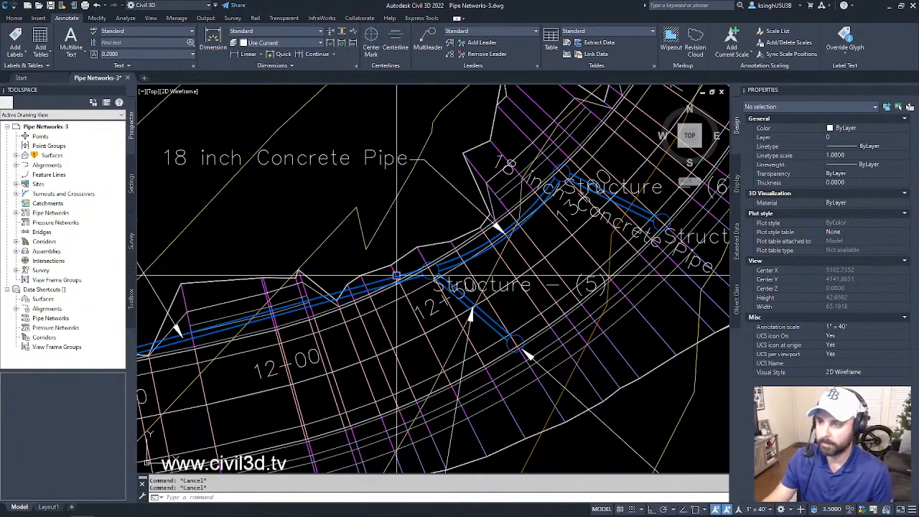
pyautogui.scroll(-4, 380, 209)
pyautogui.scroll(4, 377, 207)
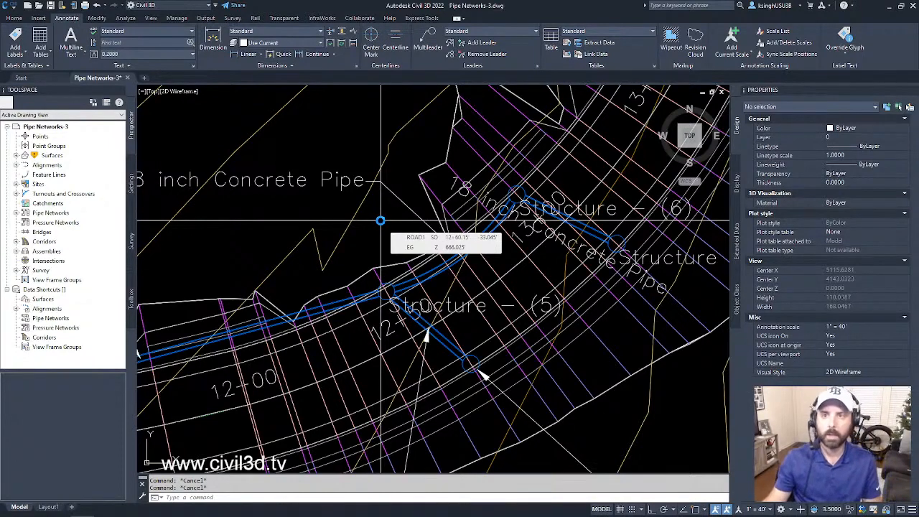
pyautogui.scroll(-4, 367, 229)
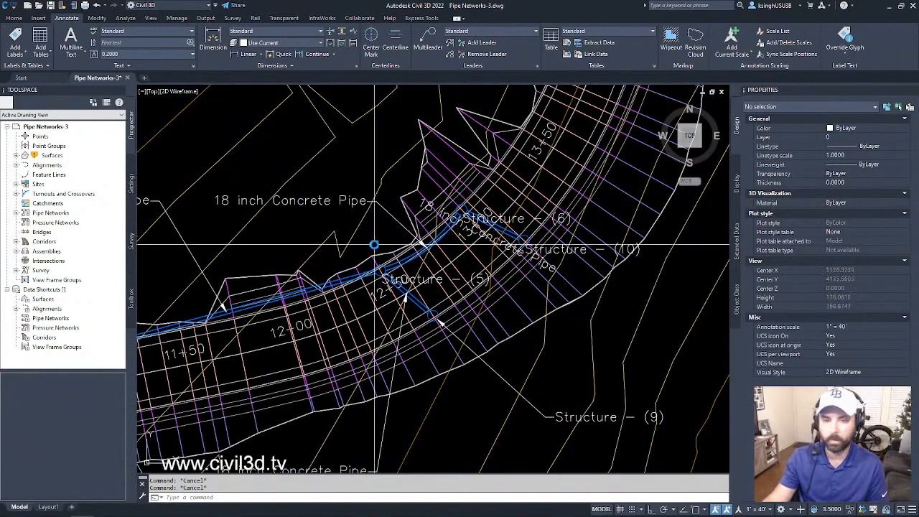
pyautogui.moveTo(351, 246); pyautogui.dragTo(445, 241, button='middle')
pyautogui.scroll(-3, 408, 244)
pyautogui.moveTo(465, 345)
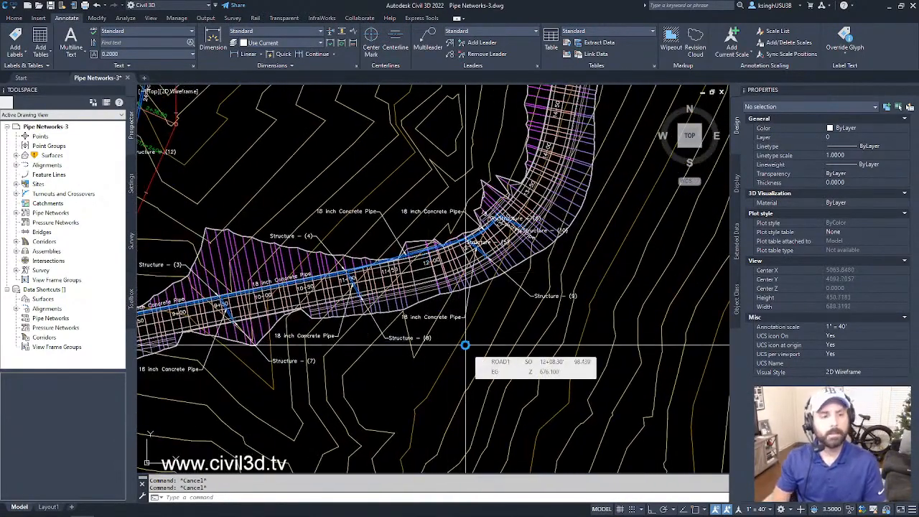